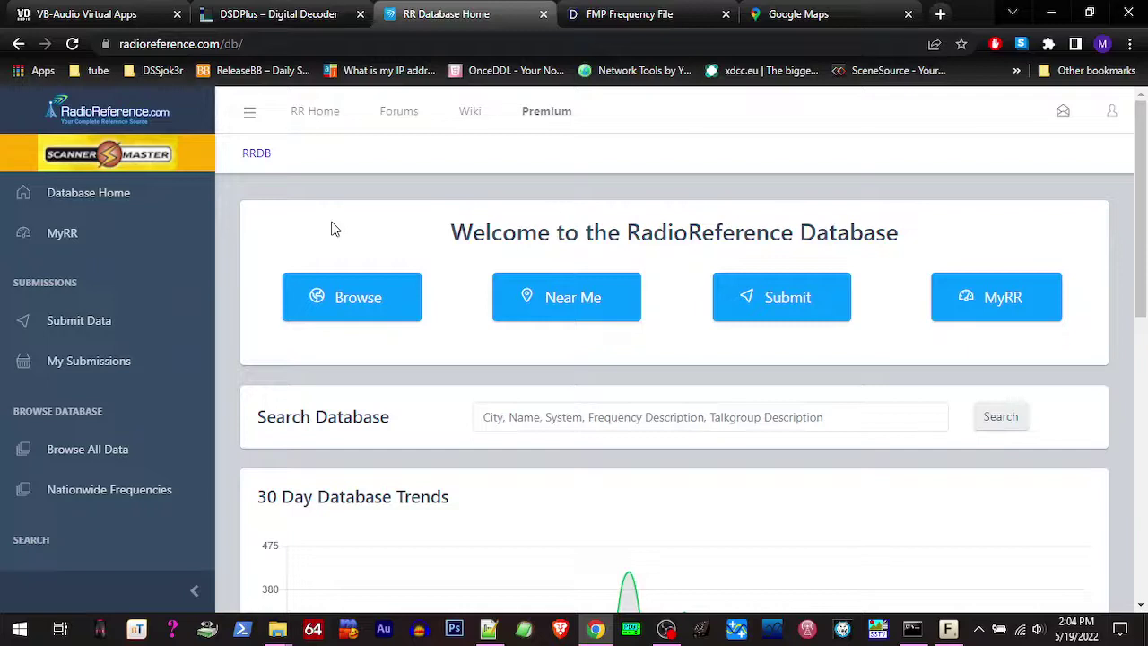
Step: Browse the RadioReference database to Clark County, Washington, and open its CRESA 911 trunked system
{"action": "left_click", "coordinate": [351, 305]}
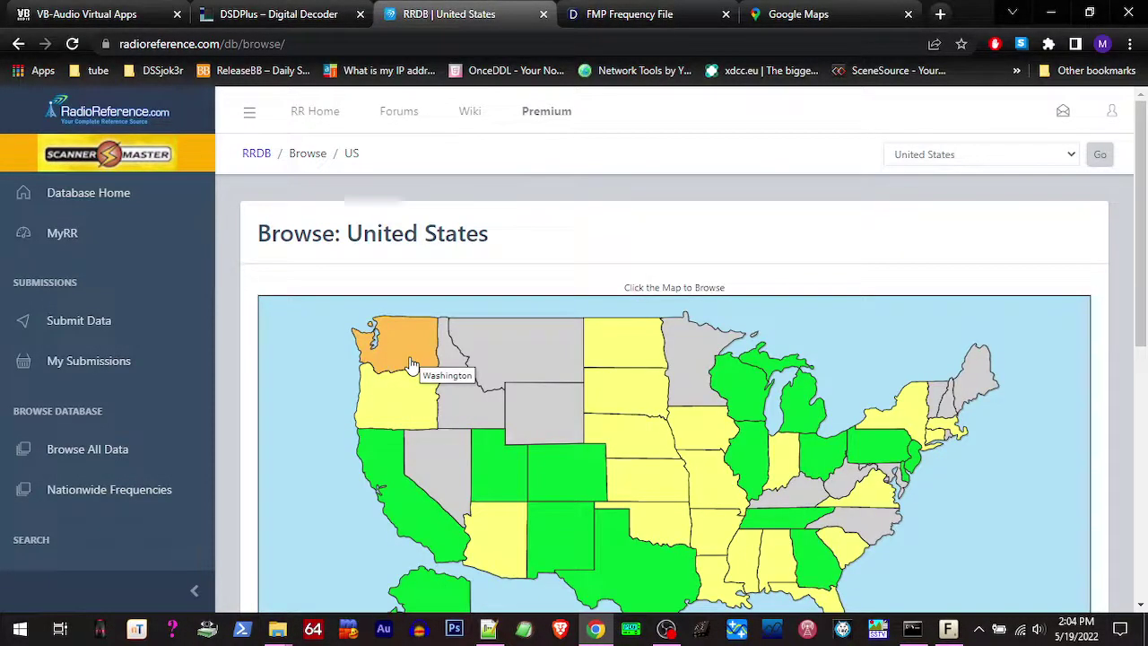
{"action": "left_click", "coordinate": [410, 364]}
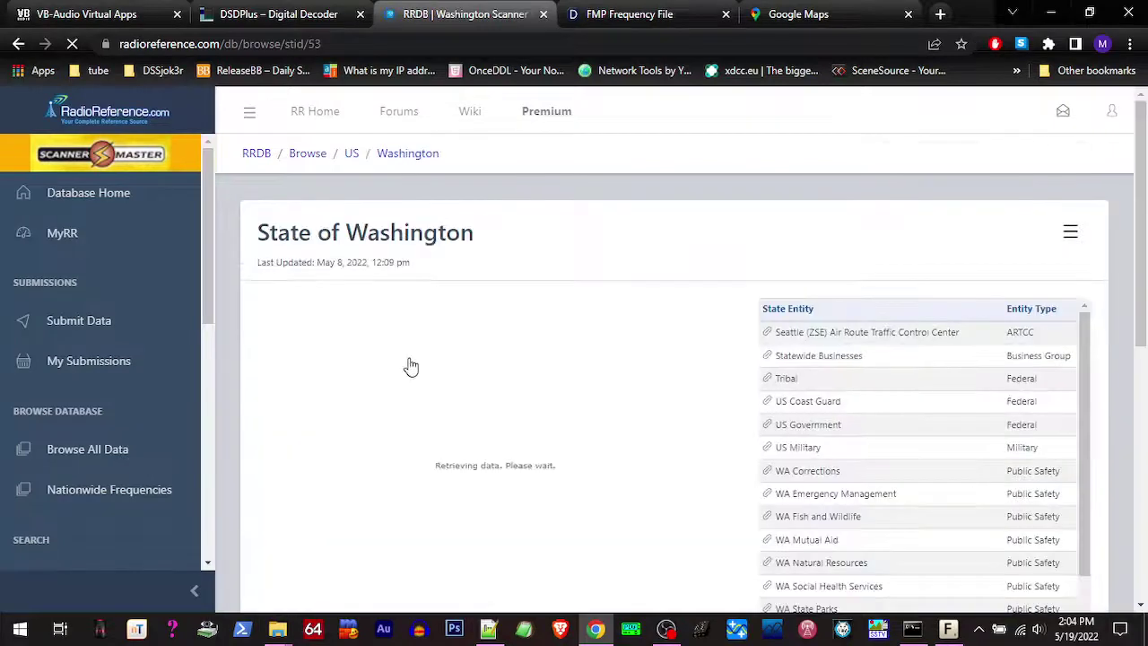
{"action": "left_click", "coordinate": [404, 592]}
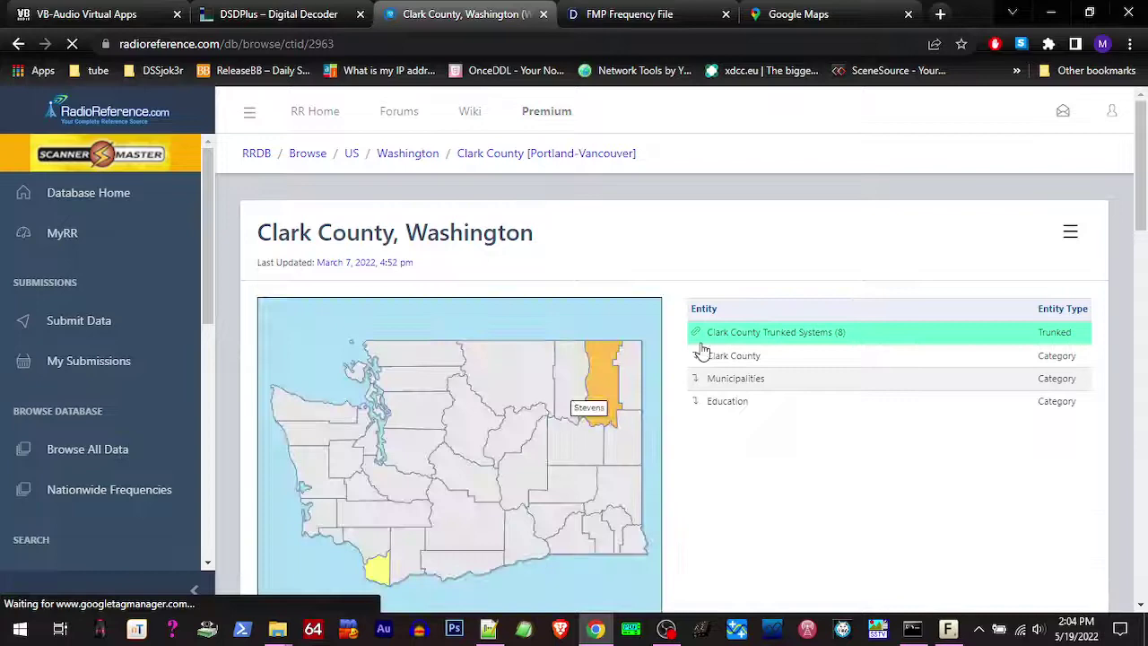
{"action": "left_click", "coordinate": [730, 333]}
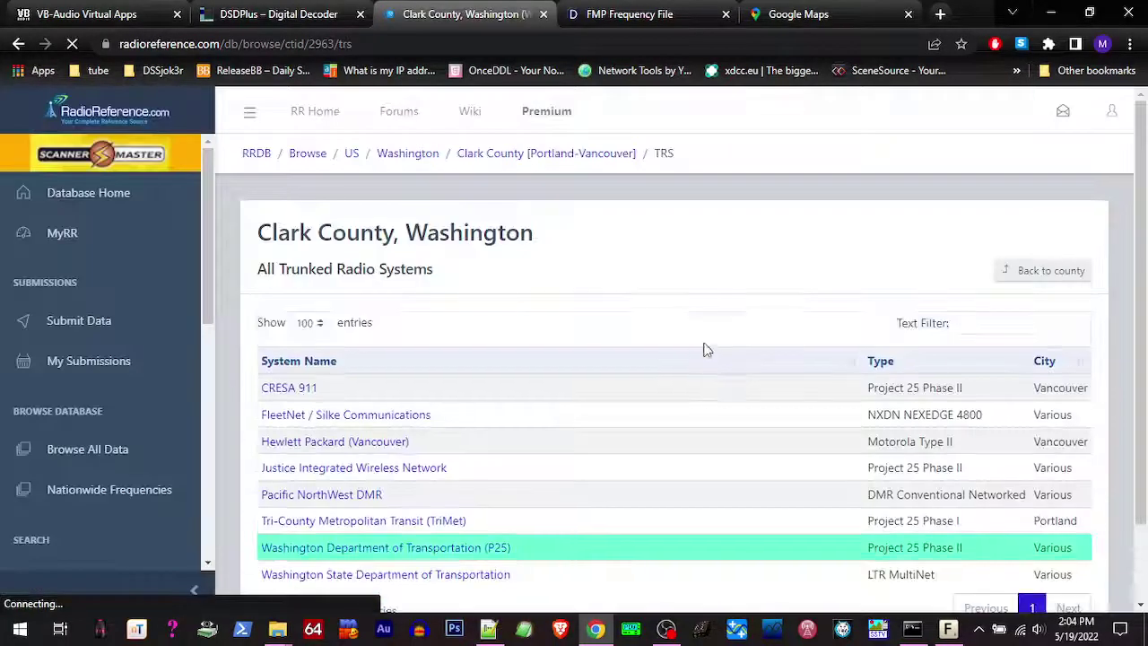
{"action": "scroll", "coordinate": [700, 351], "scroll_direction": "down", "scroll_amount": 1}
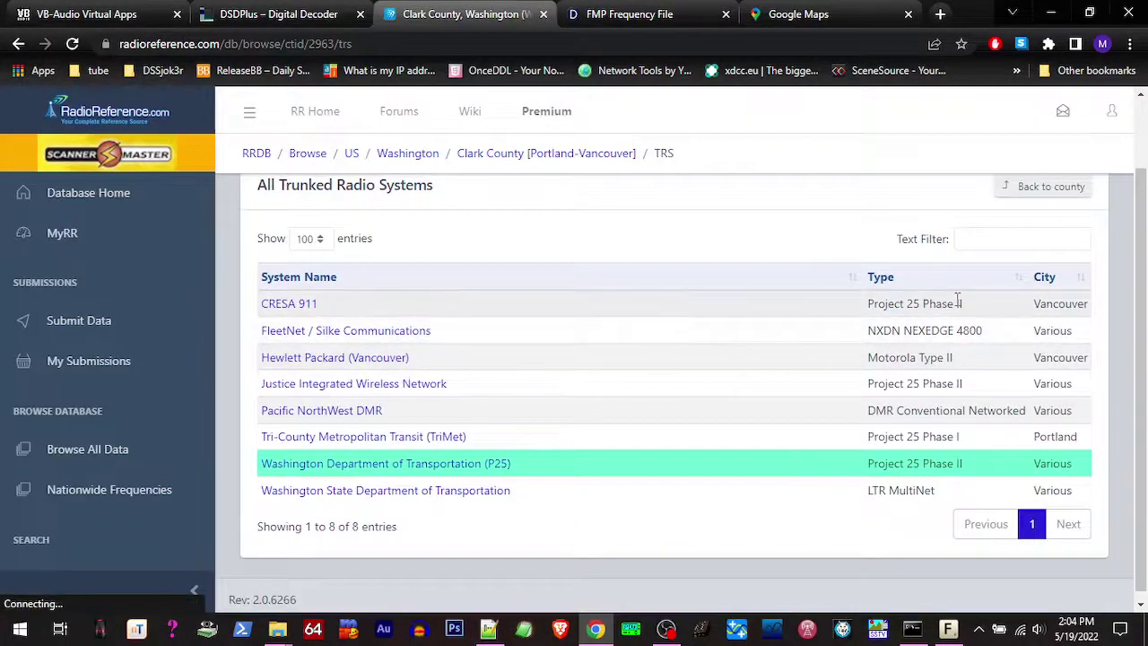
{"action": "left_click", "coordinate": [290, 304]}
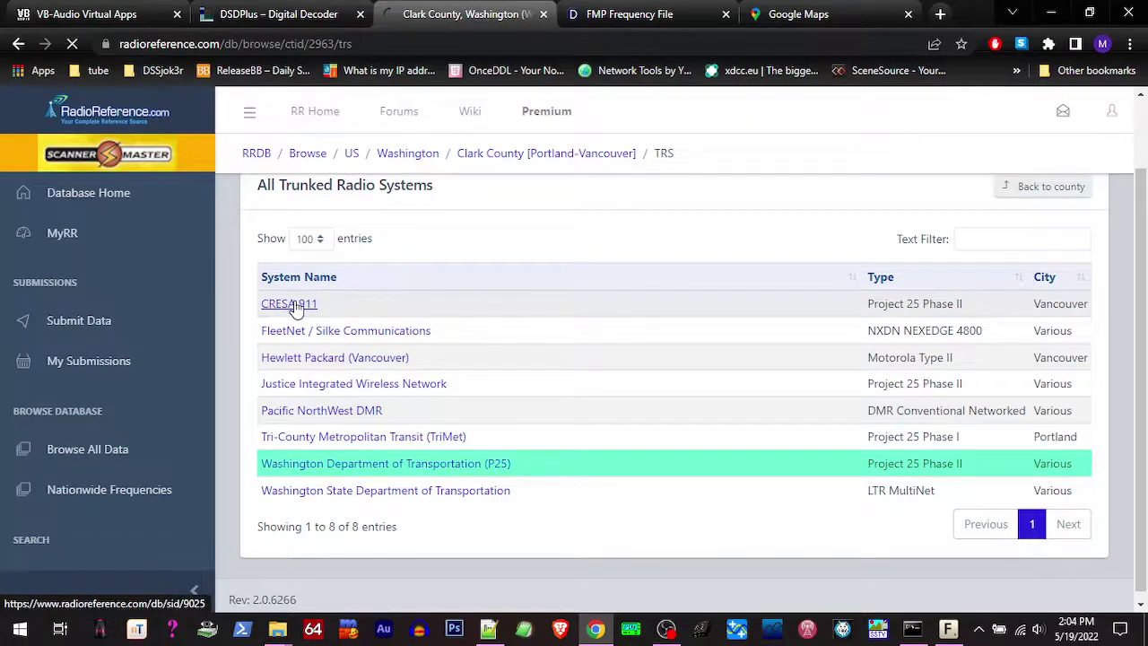
Step: Review the CRESA 911 sites and frequencies, and open the system's Downloads page at the DSD formatted data files
{"action": "scroll", "coordinate": [421, 337], "scroll_direction": "down", "scroll_amount": 3}
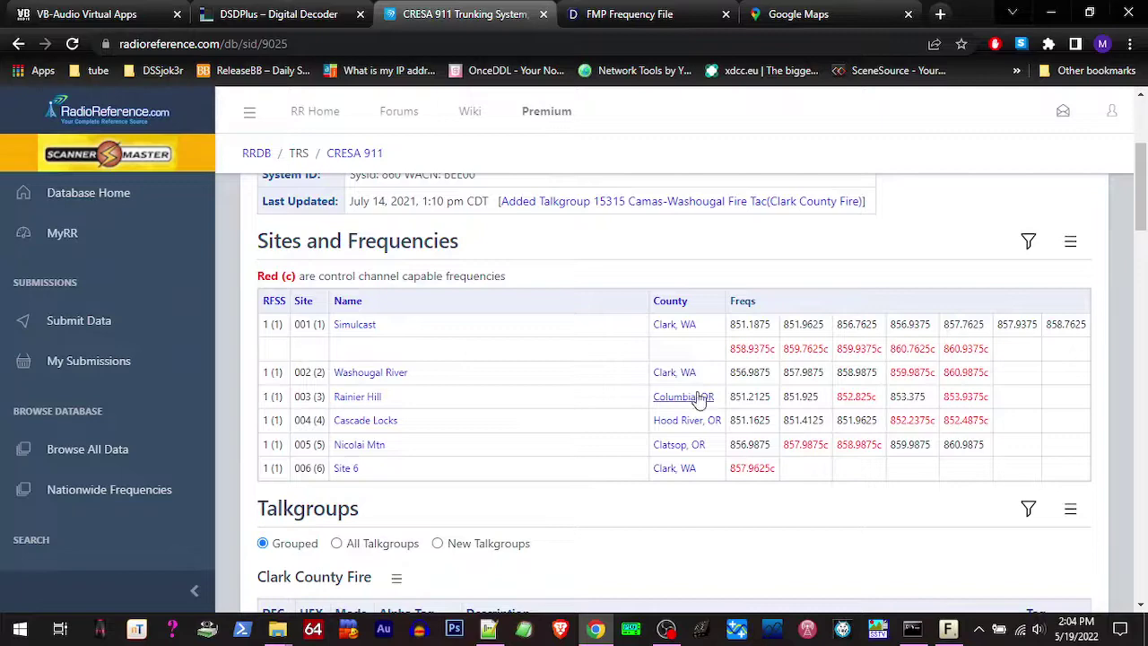
{"action": "scroll", "coordinate": [584, 366], "scroll_direction": "up", "scroll_amount": 1}
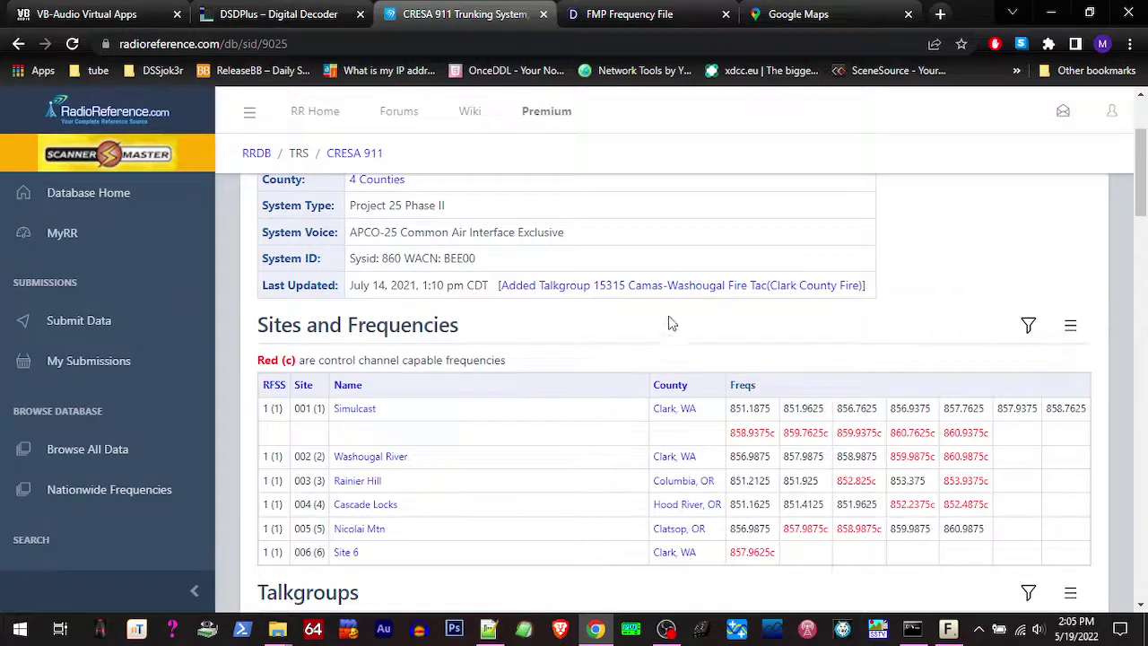
{"action": "scroll", "coordinate": [852, 350], "scroll_direction": "up", "scroll_amount": 1}
{"action": "scroll", "coordinate": [852, 350], "scroll_direction": "up", "scroll_amount": 1}
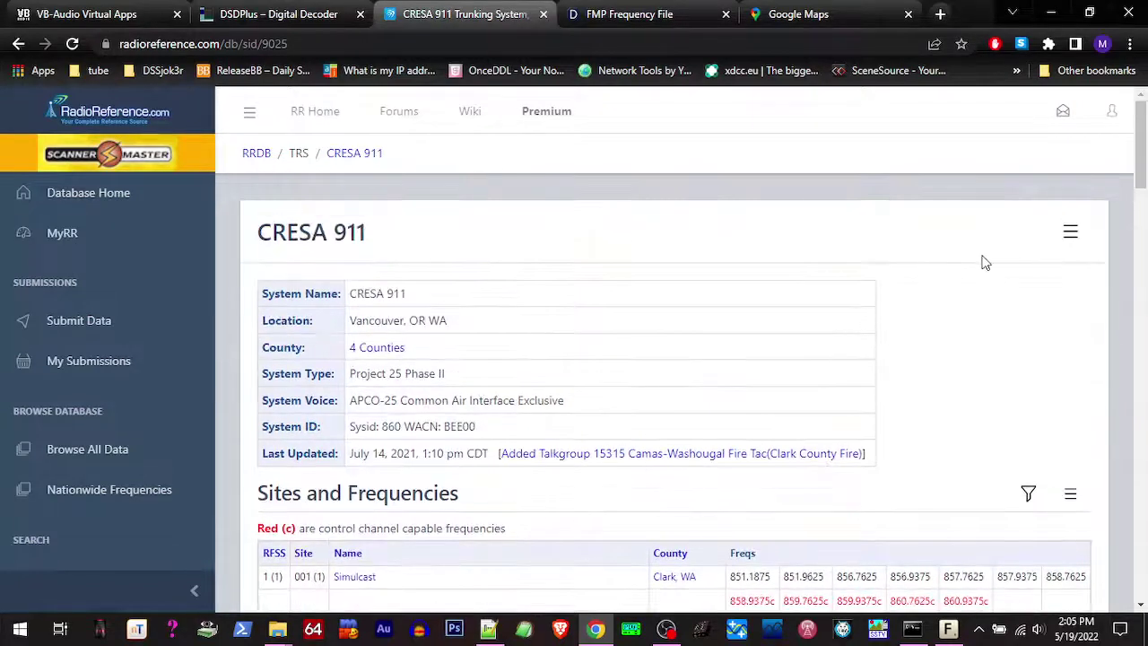
{"action": "left_click", "coordinate": [1071, 232]}
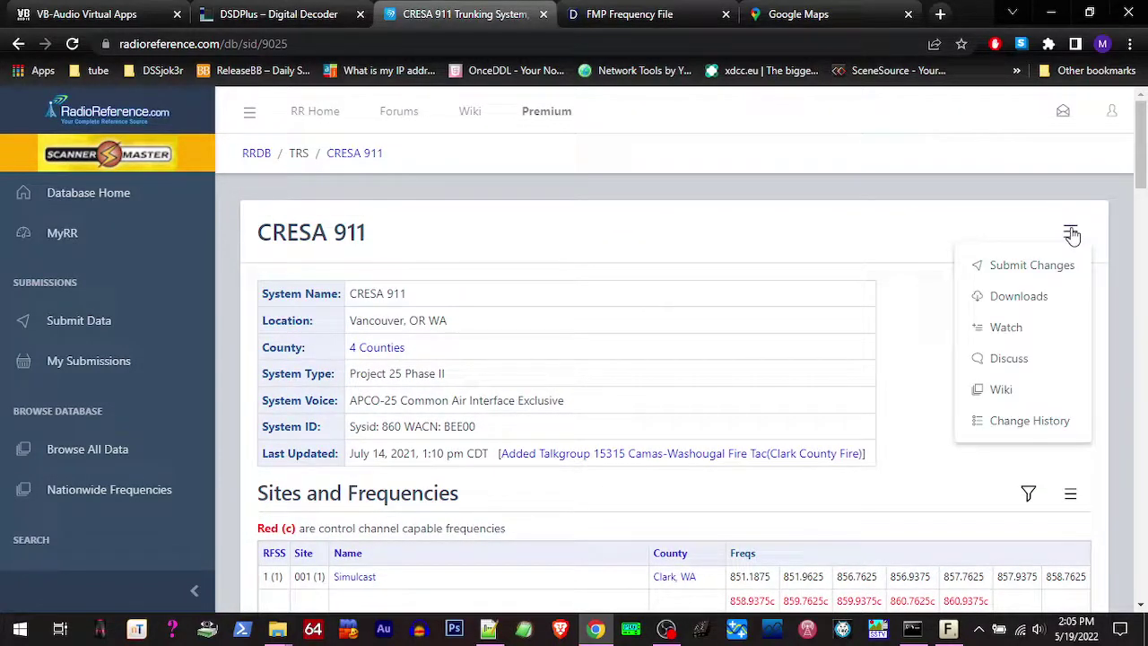
{"action": "left_click", "coordinate": [1008, 299]}
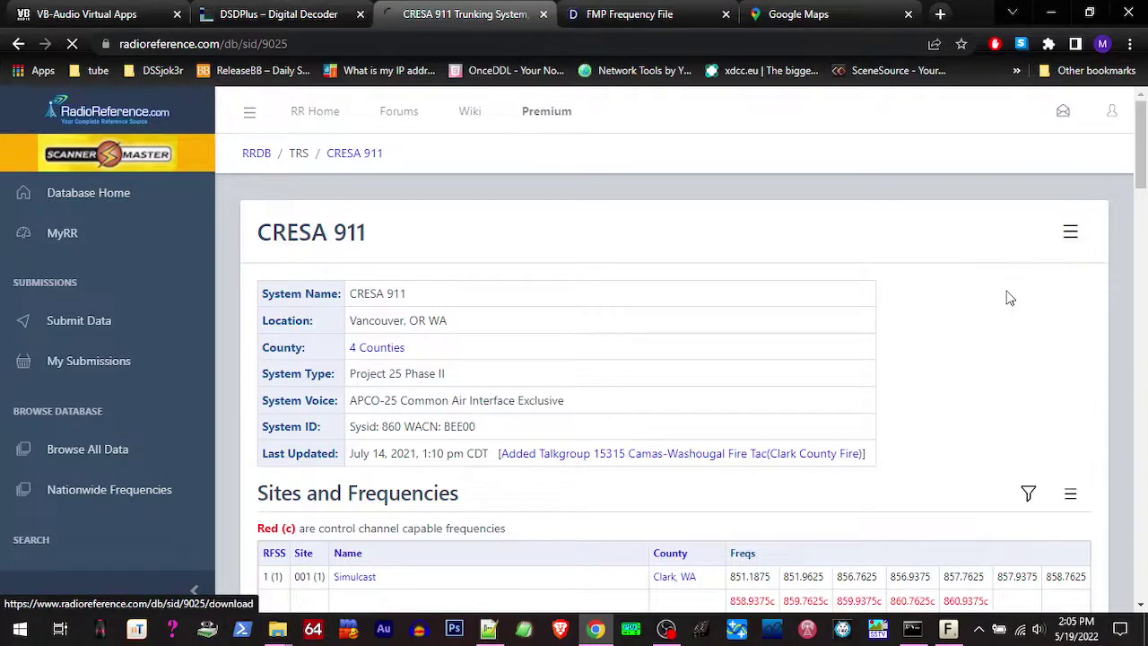
{"action": "scroll", "coordinate": [843, 350], "scroll_direction": "down", "scroll_amount": 3}
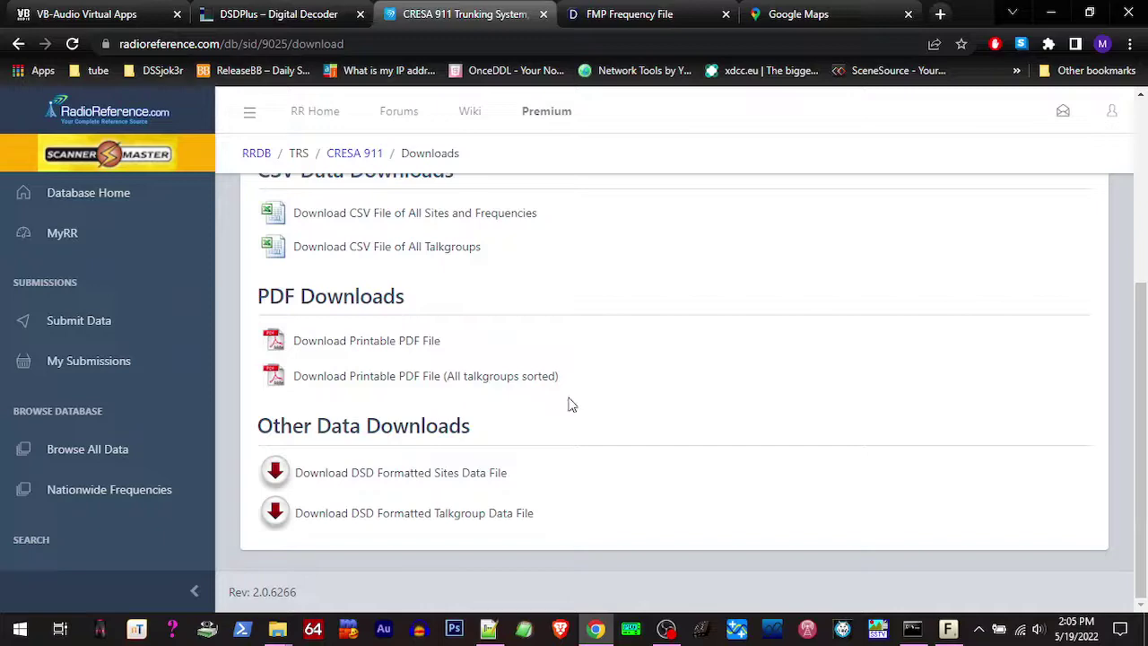
Step: Switch to File Explorer and try to launch FMP24-CC(Cresa911).bat from the DSDPlus_Fastlane(v368YT) folder
{"action": "left_click", "coordinate": [289, 633]}
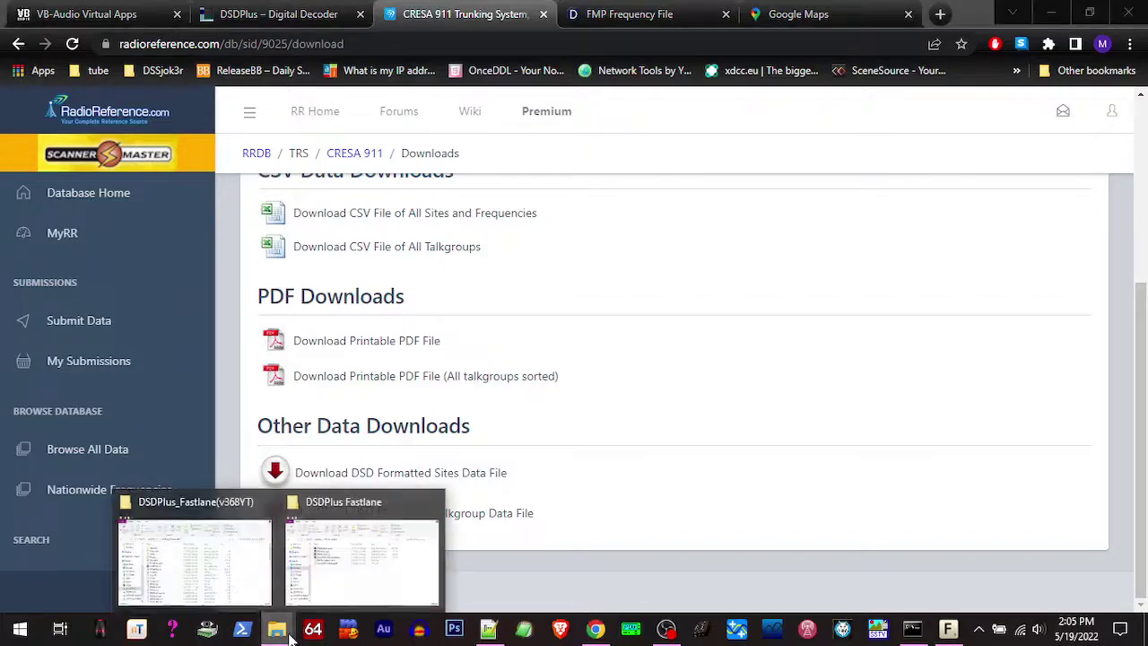
{"action": "left_click", "coordinate": [279, 585]}
{"action": "scroll", "coordinate": [409, 372], "scroll_direction": "down", "scroll_amount": 10}
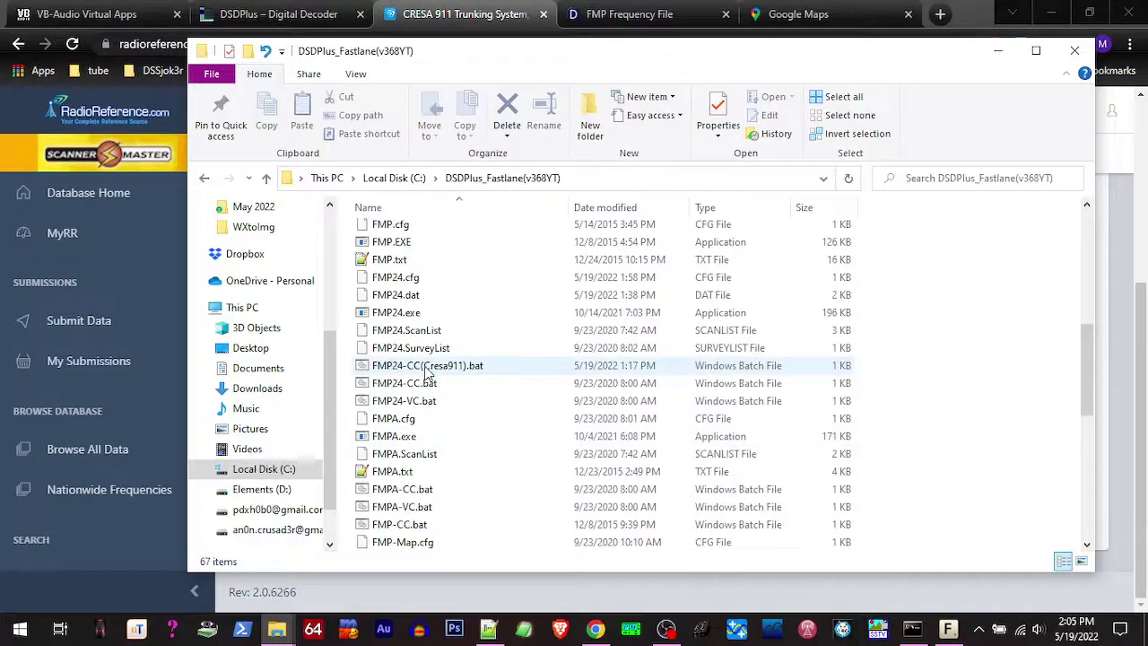
{"action": "double_click", "coordinate": [427, 366]}
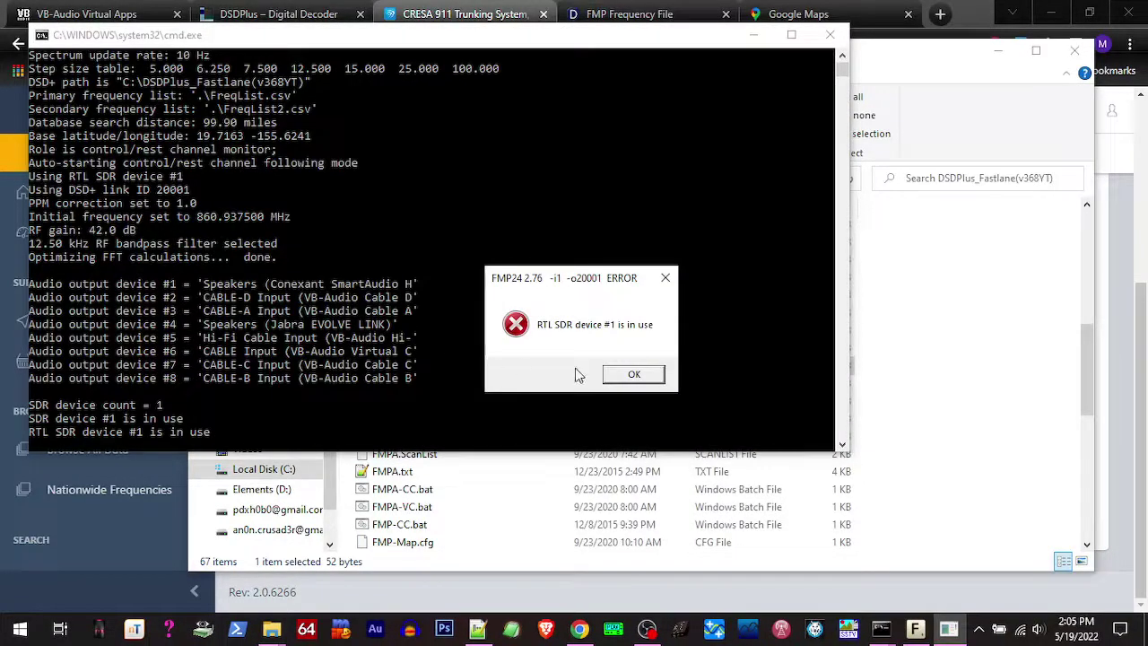
{"action": "left_click", "coordinate": [619, 375]}
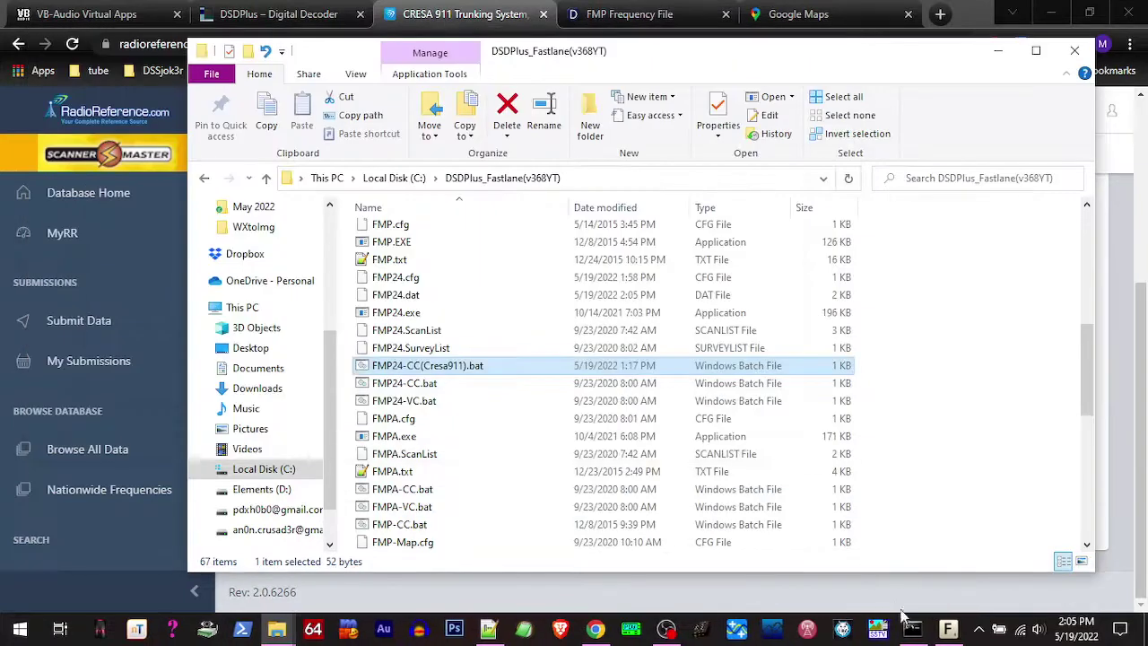
Step: Close the already running FMP24 instance and relaunch FMP24-CC(Cresa911).bat, moving its spectrum window clear of the console output
{"action": "left_click", "coordinate": [937, 635]}
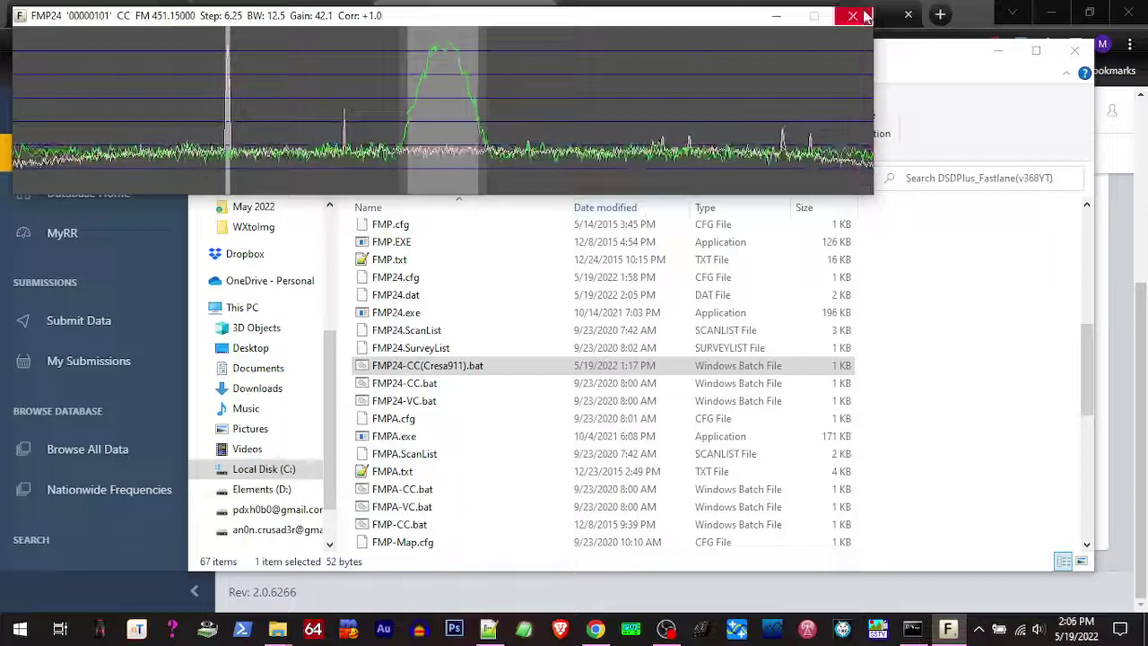
{"action": "left_click", "coordinate": [953, 558]}
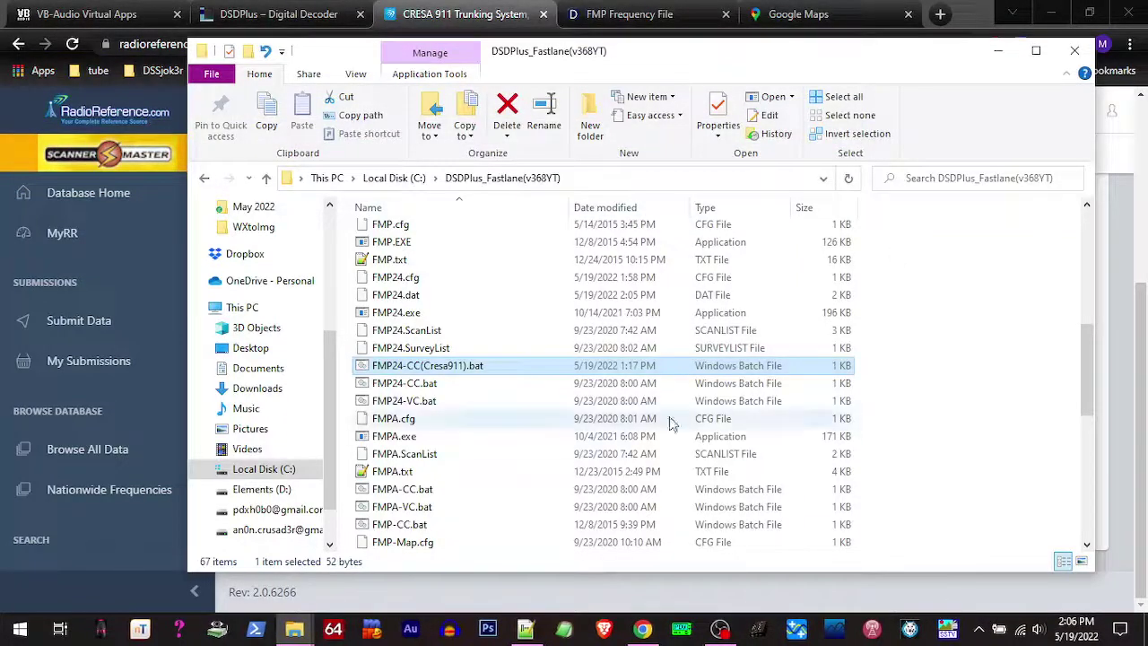
{"action": "double_click", "coordinate": [433, 366]}
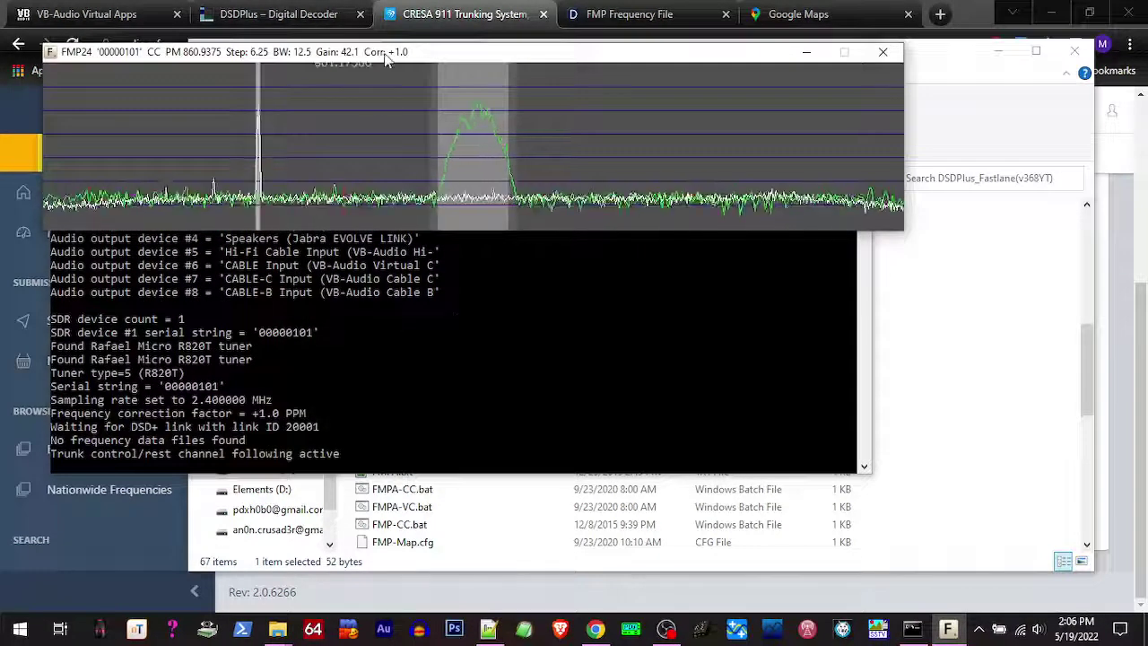
{"action": "left_click_drag", "start_coordinate": [427, 58], "coordinate": [406, 22]}
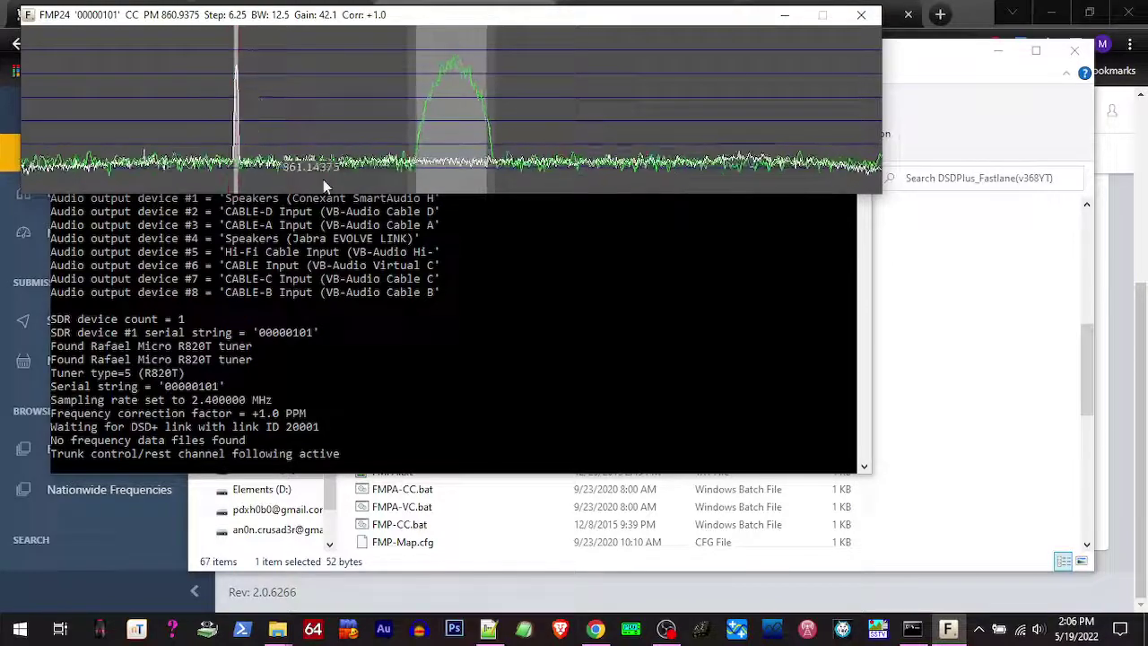
Step: Switch to Chrome and read the FMP Frequency File page's import instructions through to the search-by-county form
{"action": "left_click", "coordinate": [595, 627]}
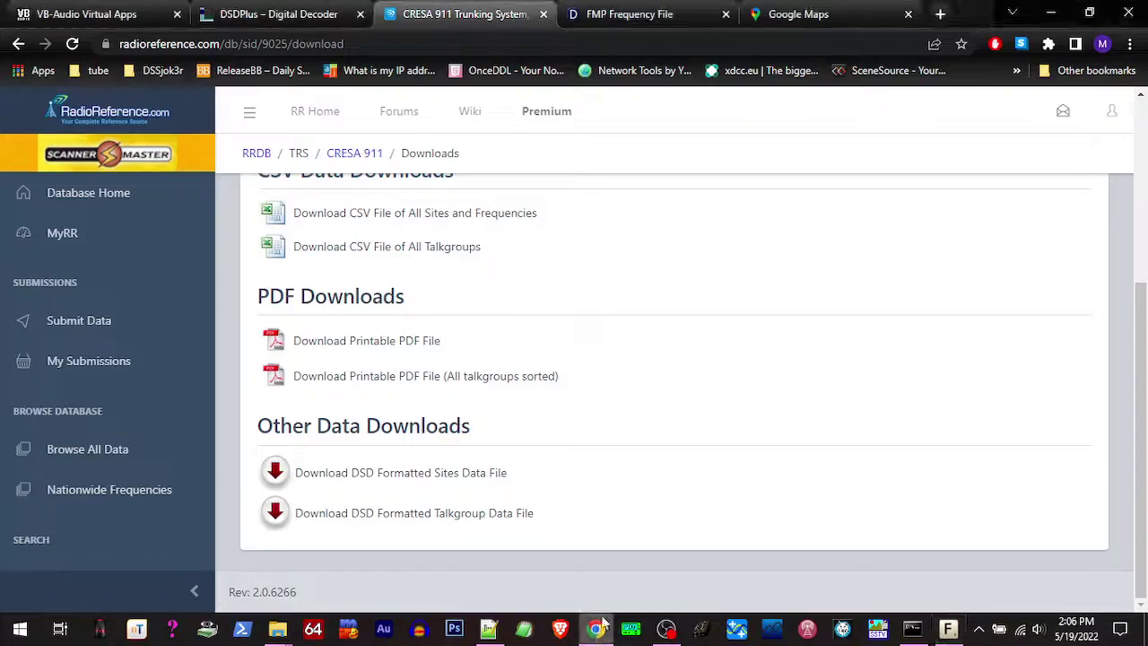
{"action": "left_click", "coordinate": [621, 11]}
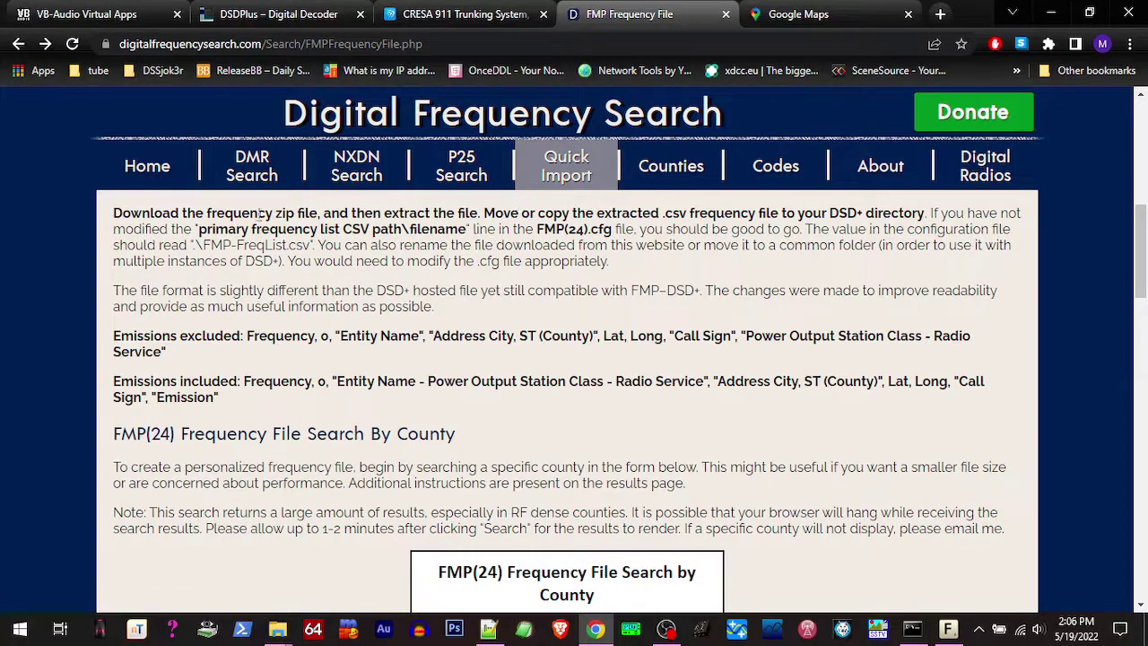
{"action": "scroll", "coordinate": [173, 300], "scroll_direction": "down", "scroll_amount": 1}
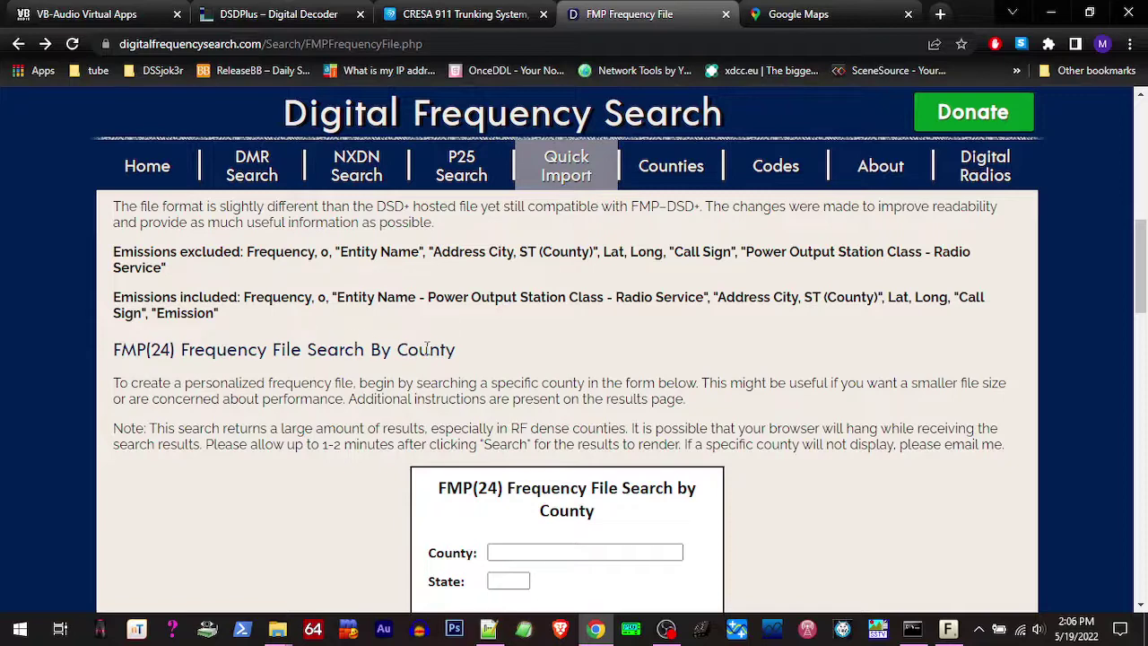
{"action": "scroll", "coordinate": [325, 373], "scroll_direction": "down", "scroll_amount": 3}
{"action": "scroll", "coordinate": [321, 376], "scroll_direction": "up", "scroll_amount": 2}
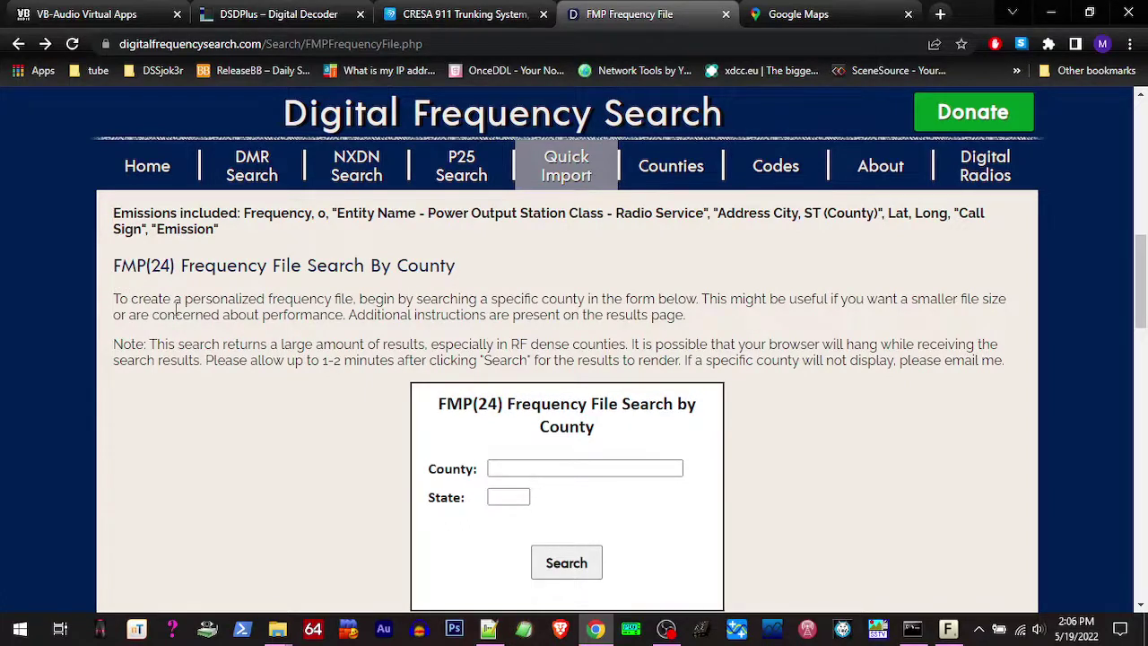
{"action": "scroll", "coordinate": [309, 401], "scroll_direction": "down", "scroll_amount": 1}
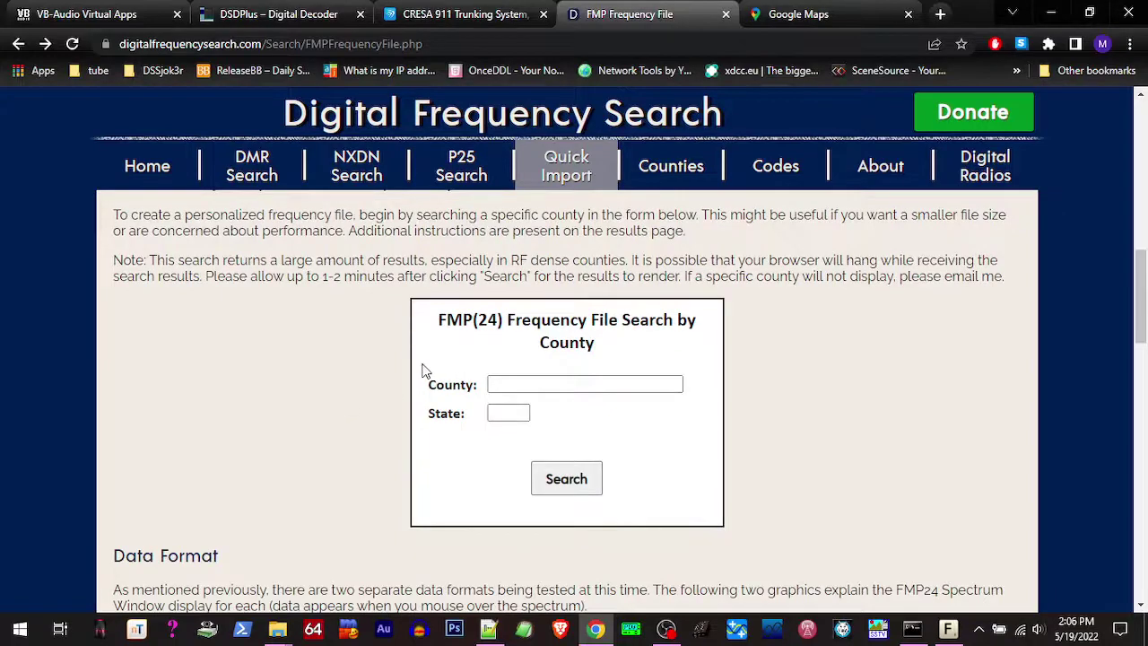
{"action": "scroll", "coordinate": [408, 368], "scroll_direction": "down", "scroll_amount": 1}
{"action": "scroll", "coordinate": [395, 368], "scroll_direction": "up", "scroll_amount": 1}
Step: Search the FMP(24) frequency file for county "clark" and state "wa", and review the resulting frequency table
{"action": "left_click", "coordinate": [521, 384]}
{"action": "type", "text": "clark"}
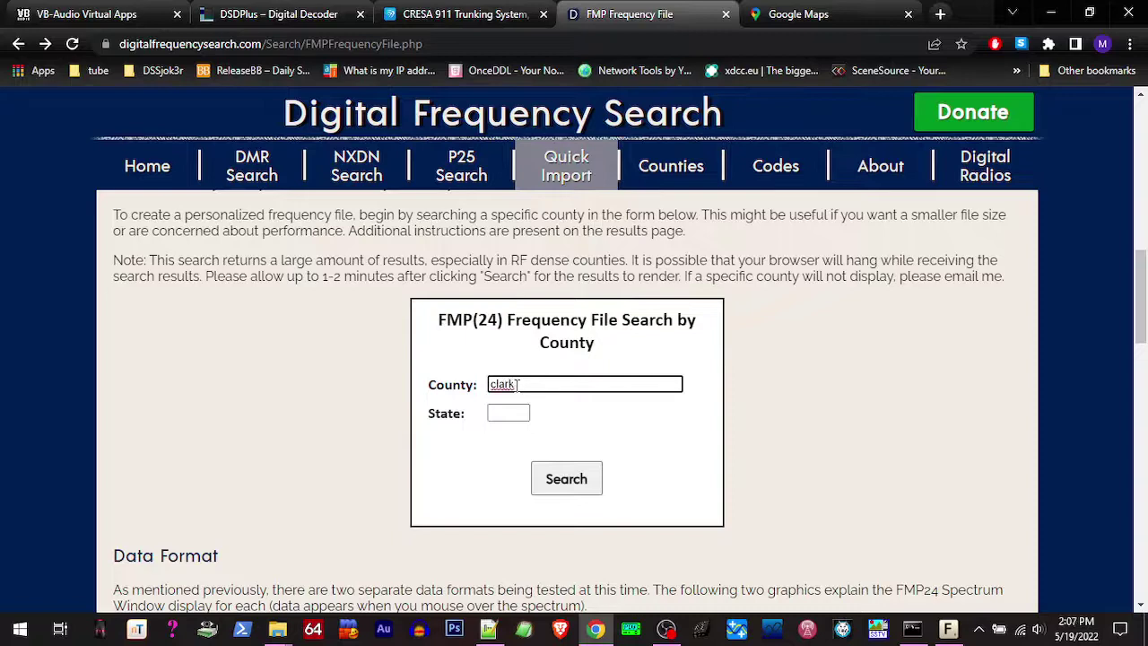
{"action": "key", "text": "Tab"}
{"action": "type", "text": "w"}
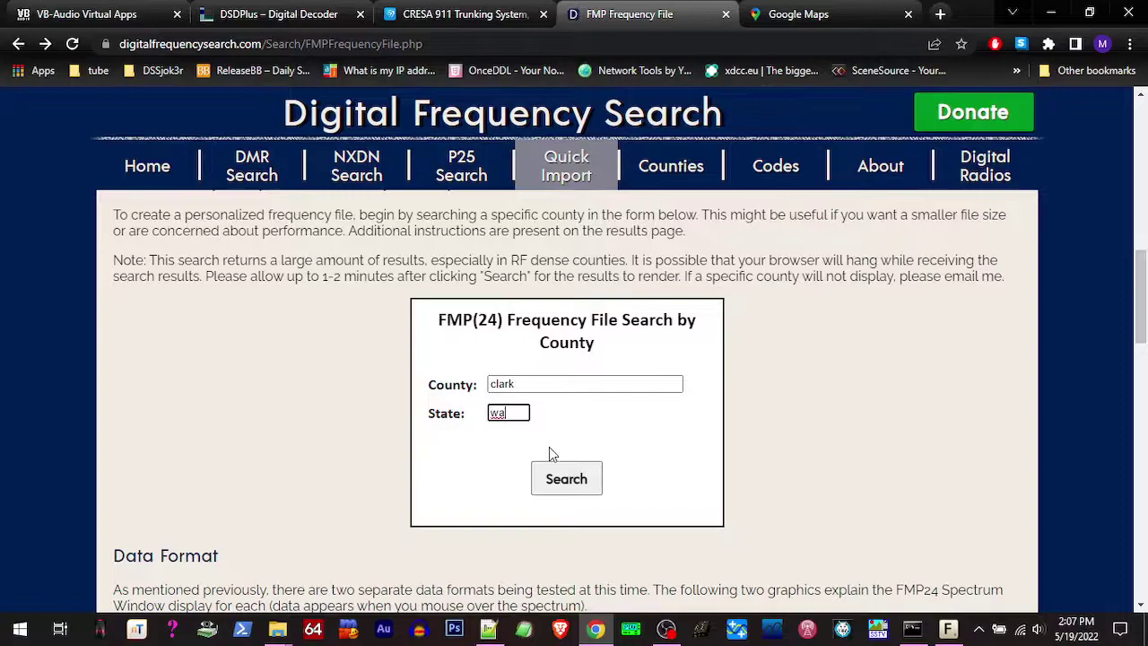
{"action": "left_click", "coordinate": [552, 482]}
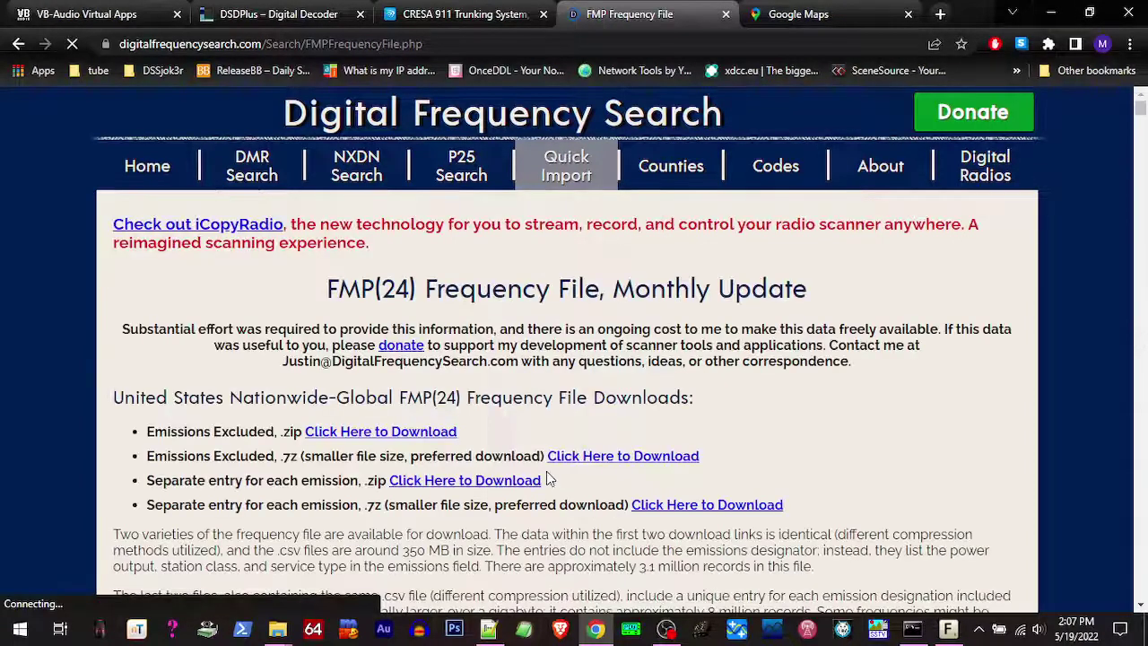
{"action": "scroll", "coordinate": [547, 476], "scroll_direction": "down", "scroll_amount": 5}
{"action": "scroll", "coordinate": [346, 346], "scroll_direction": "down", "scroll_amount": 1}
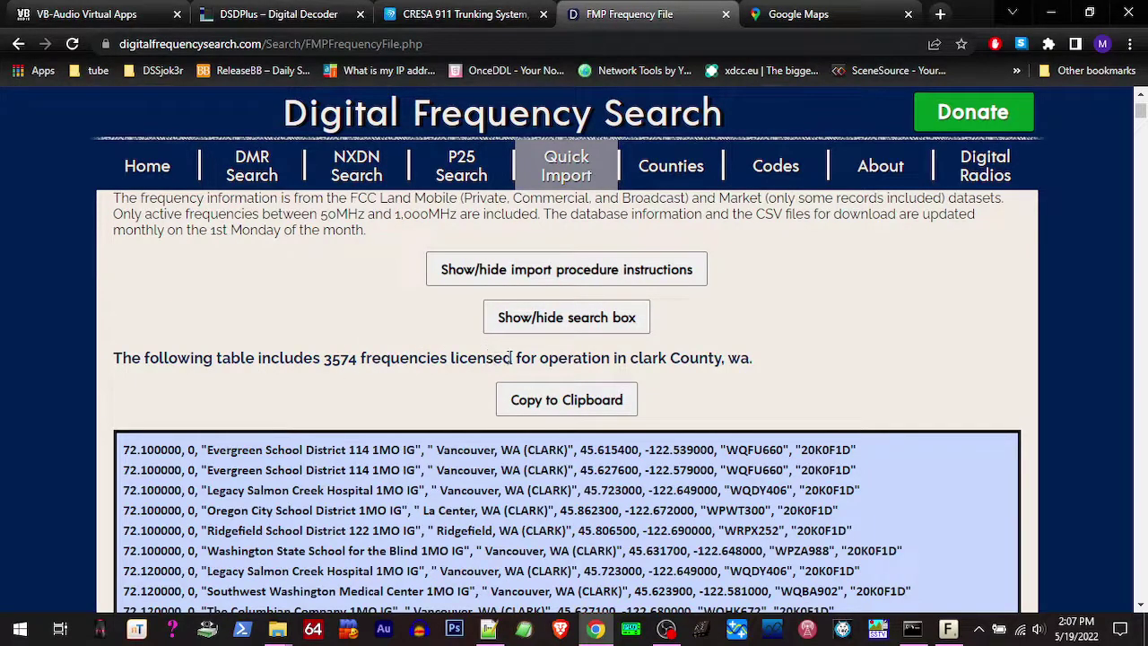
{"action": "scroll", "coordinate": [484, 360], "scroll_direction": "down", "scroll_amount": 1}
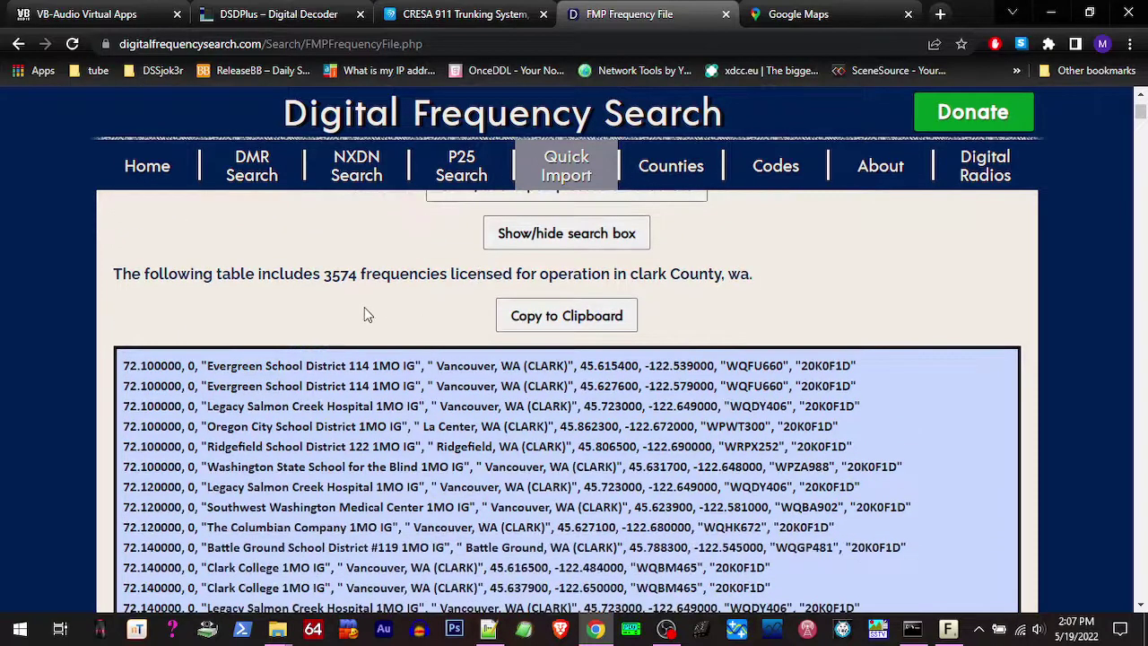
{"action": "scroll", "coordinate": [365, 309], "scroll_direction": "up", "scroll_amount": 1}
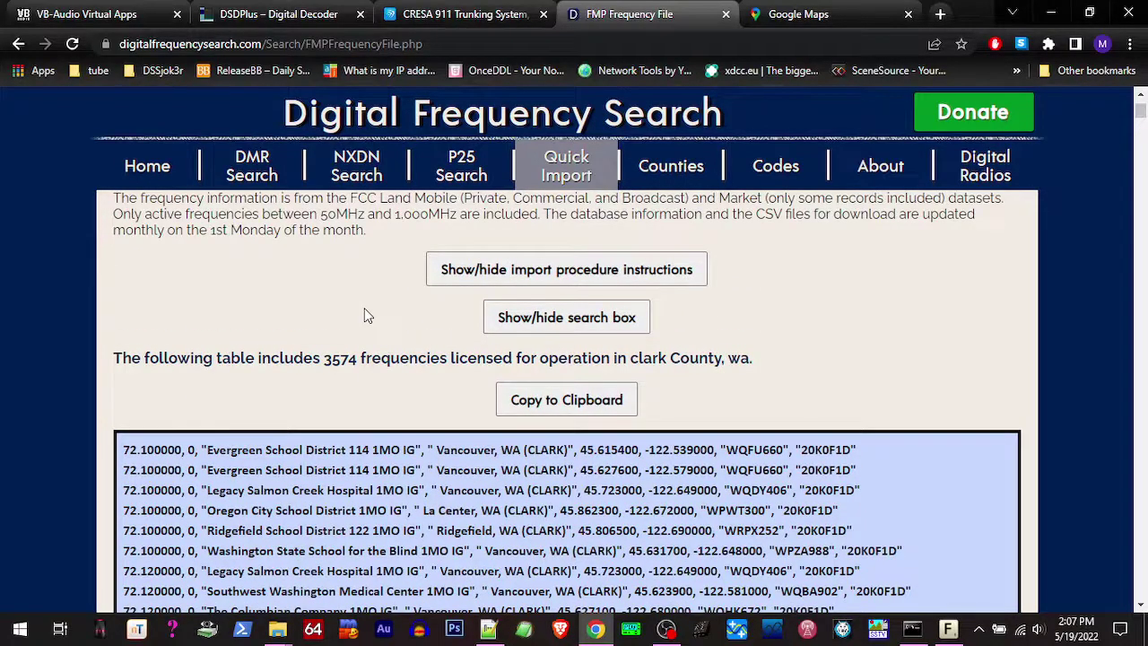
{"action": "scroll", "coordinate": [364, 313], "scroll_direction": "down", "scroll_amount": 1}
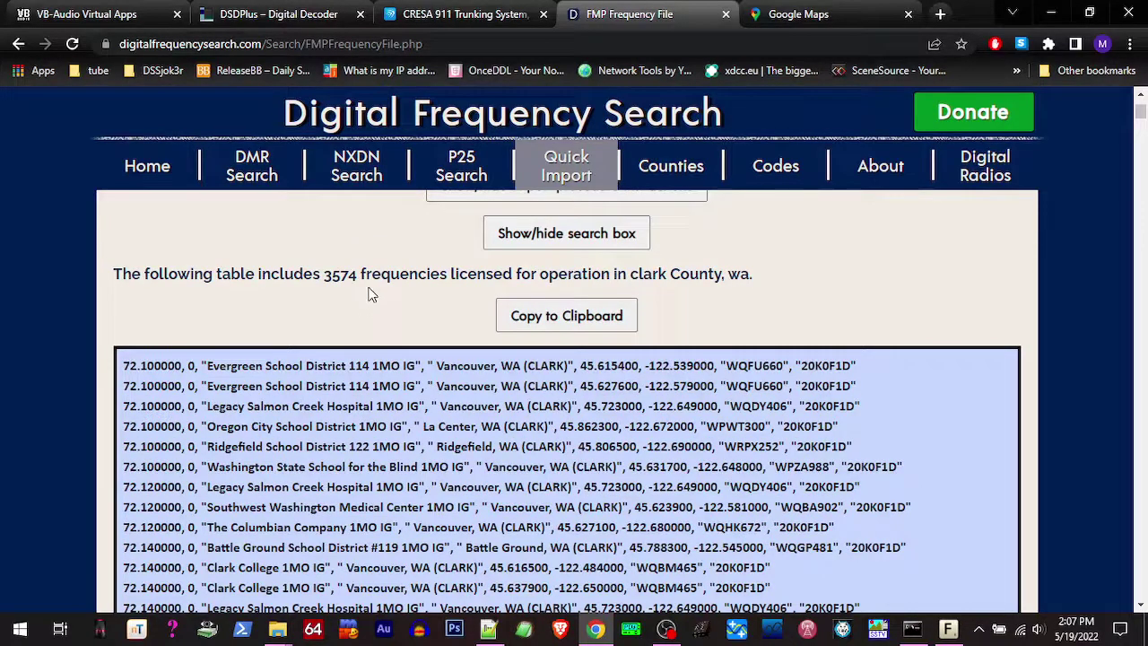
Step: Switch to the DSDPlus_Fastlane(v368YT) folder in File Explorer and open FMP24.cfg in Notepad++
{"action": "left_click", "coordinate": [277, 631]}
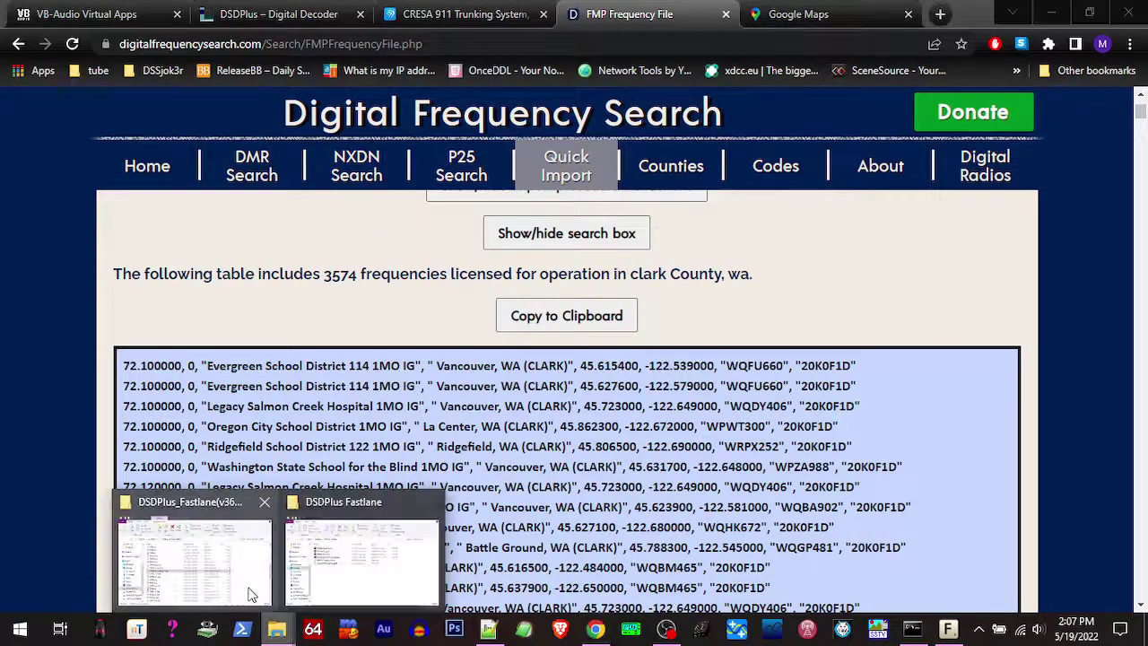
{"action": "left_click", "coordinate": [247, 587]}
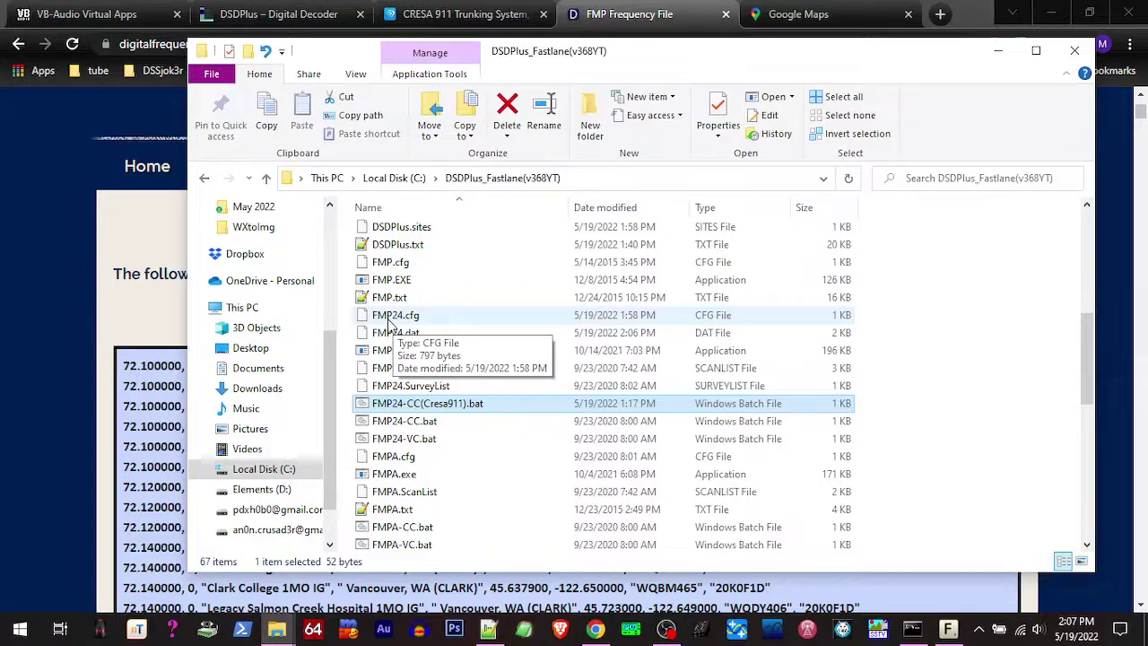
{"action": "left_click", "coordinate": [390, 321]}
{"action": "right_click", "coordinate": [389, 323]}
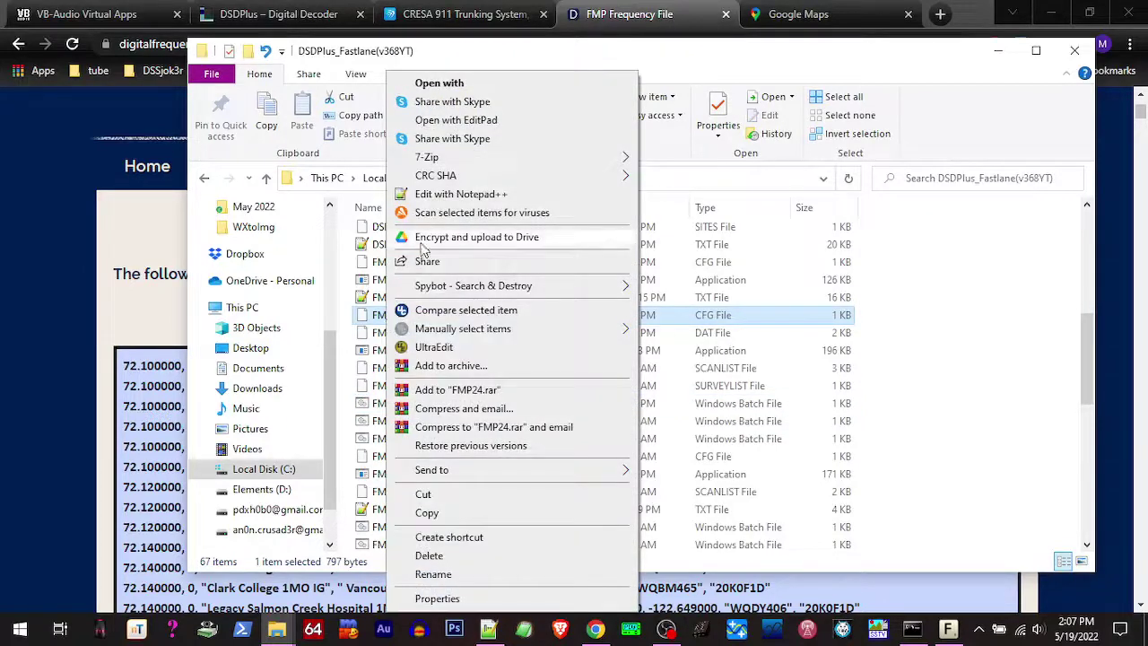
{"action": "left_click", "coordinate": [437, 194]}
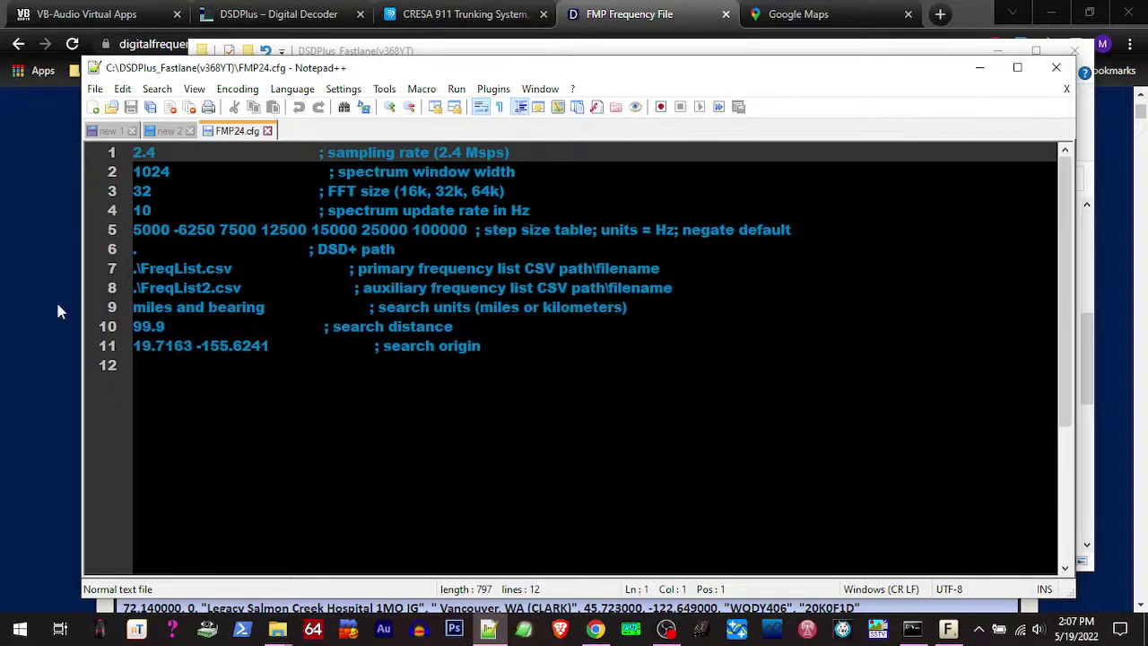
Step: Copy the whole Clark County frequency table from the FMP Frequency File page in Chrome and paste it into a new Notepad++ document
{"action": "left_click", "coordinate": [599, 16]}
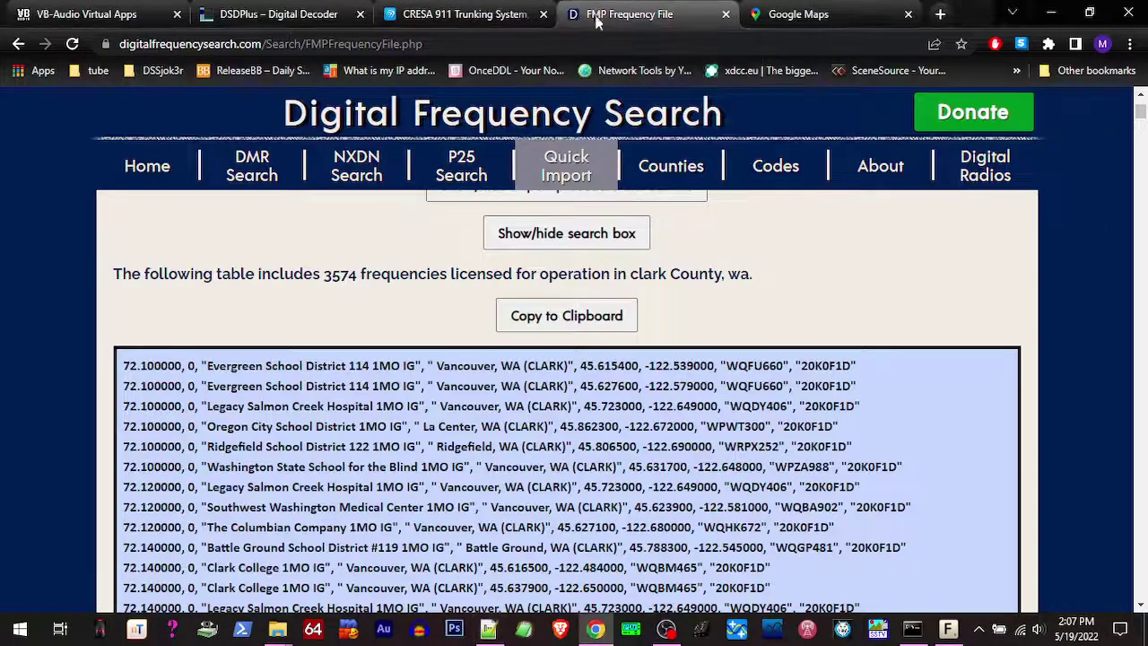
{"action": "left_click", "coordinate": [553, 321]}
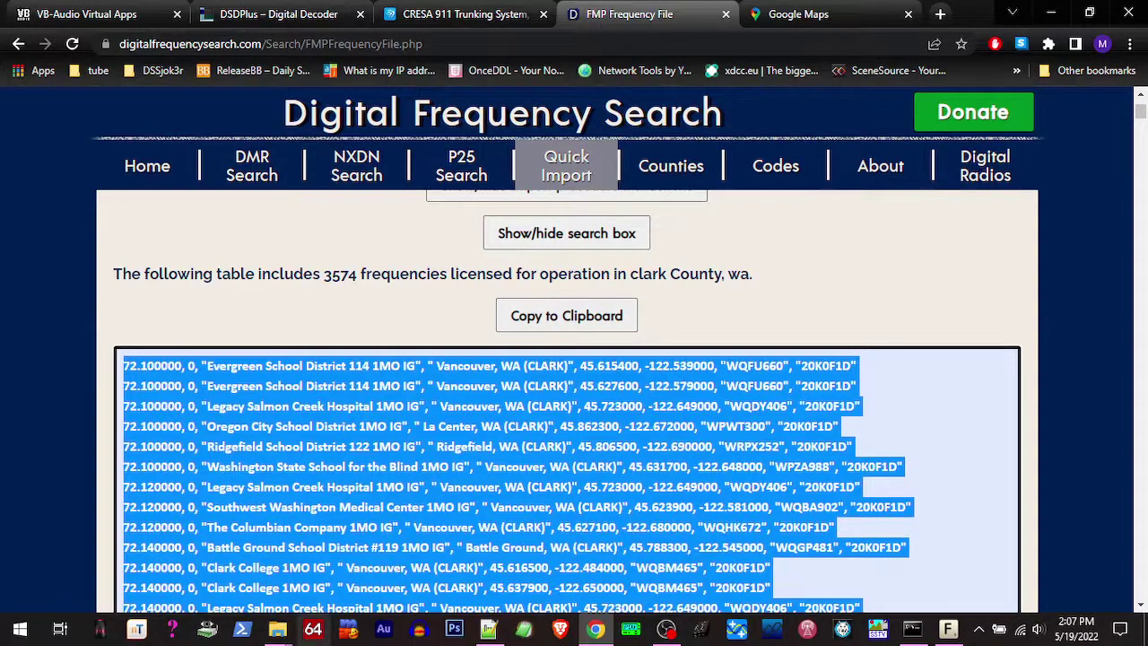
{"action": "left_click", "coordinate": [488, 631]}
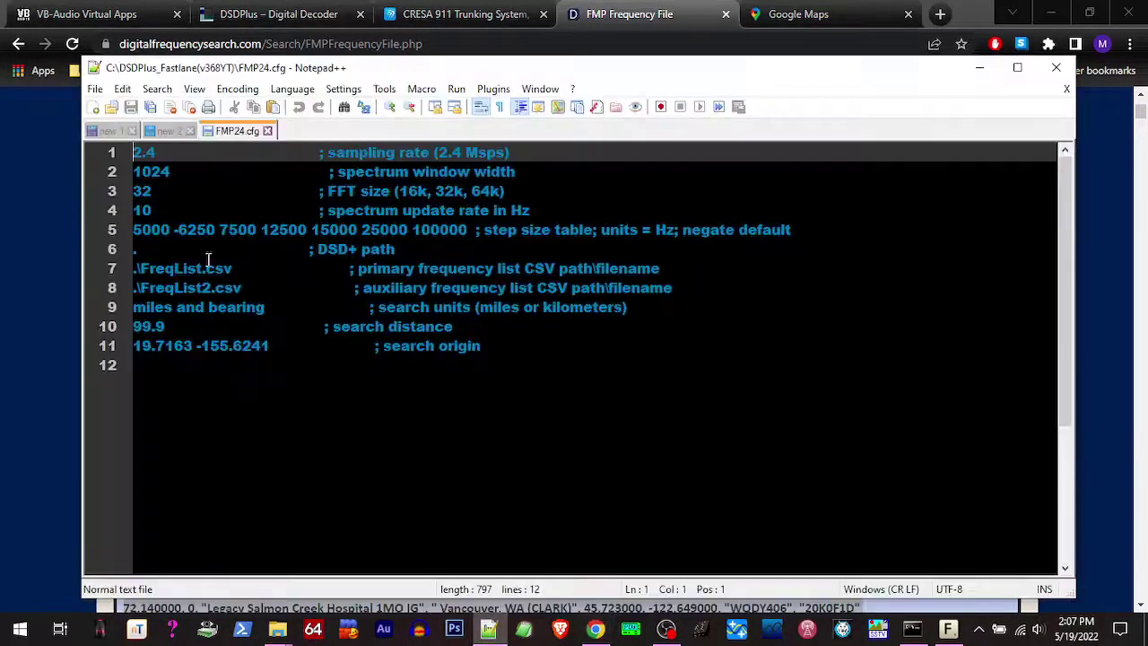
{"action": "left_click", "coordinate": [92, 107]}
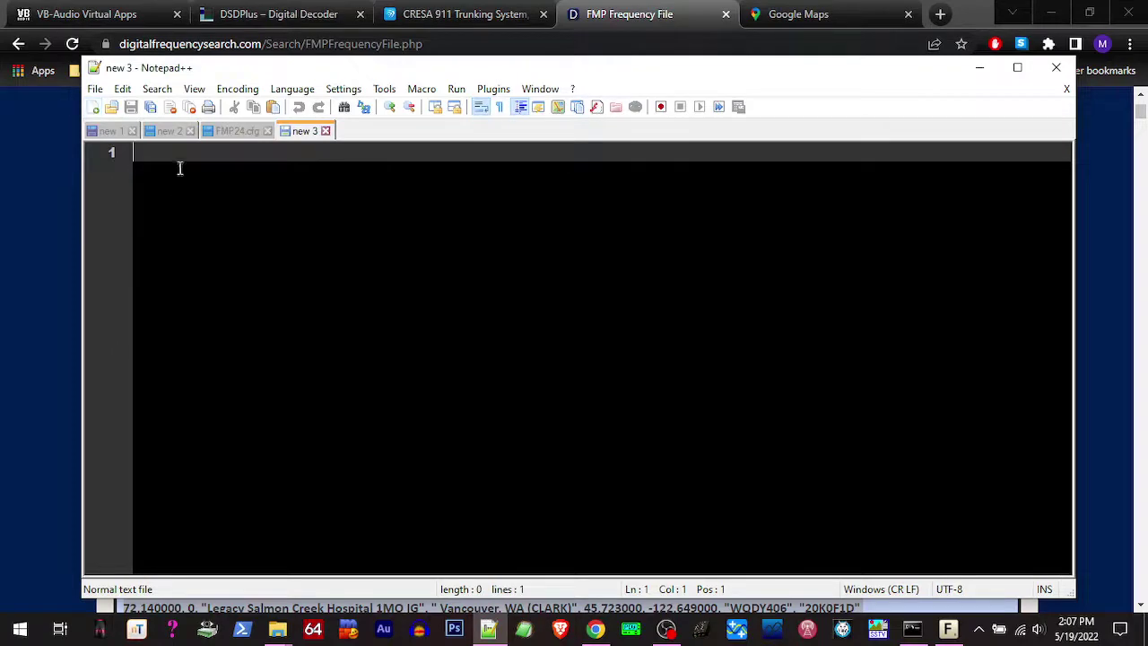
{"action": "right_click", "coordinate": [179, 169]}
{"action": "left_click", "coordinate": [208, 216]}
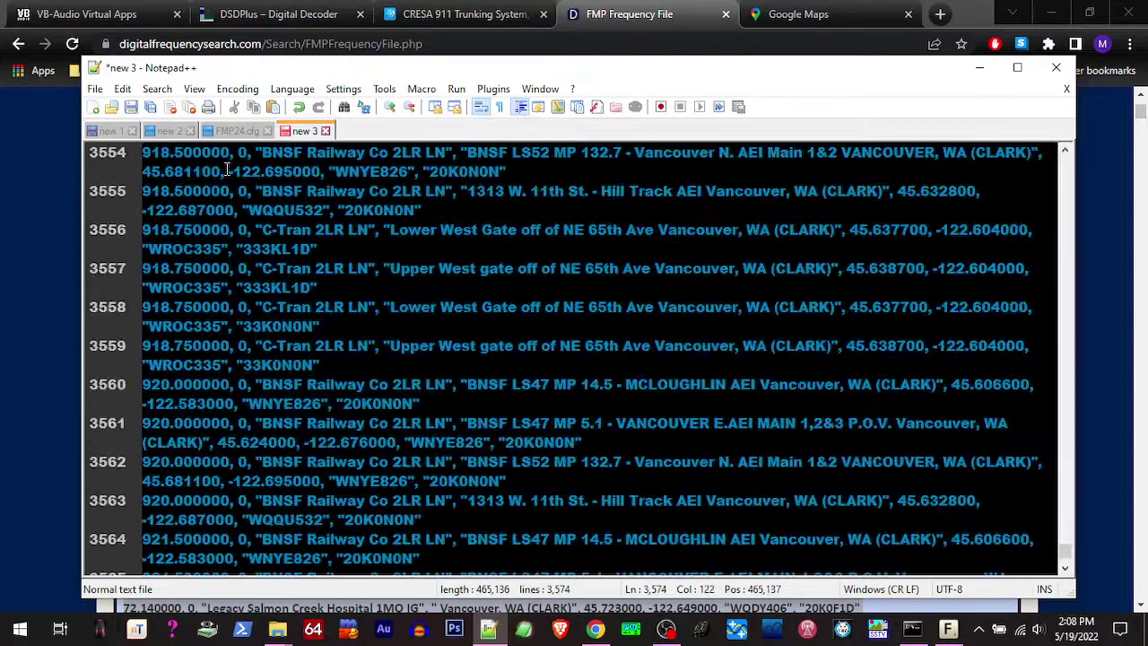
Step: Copy the primary frequency list file name, FreqList.csv, from line 7 of FMP24.cfg
{"action": "left_click", "coordinate": [235, 131]}
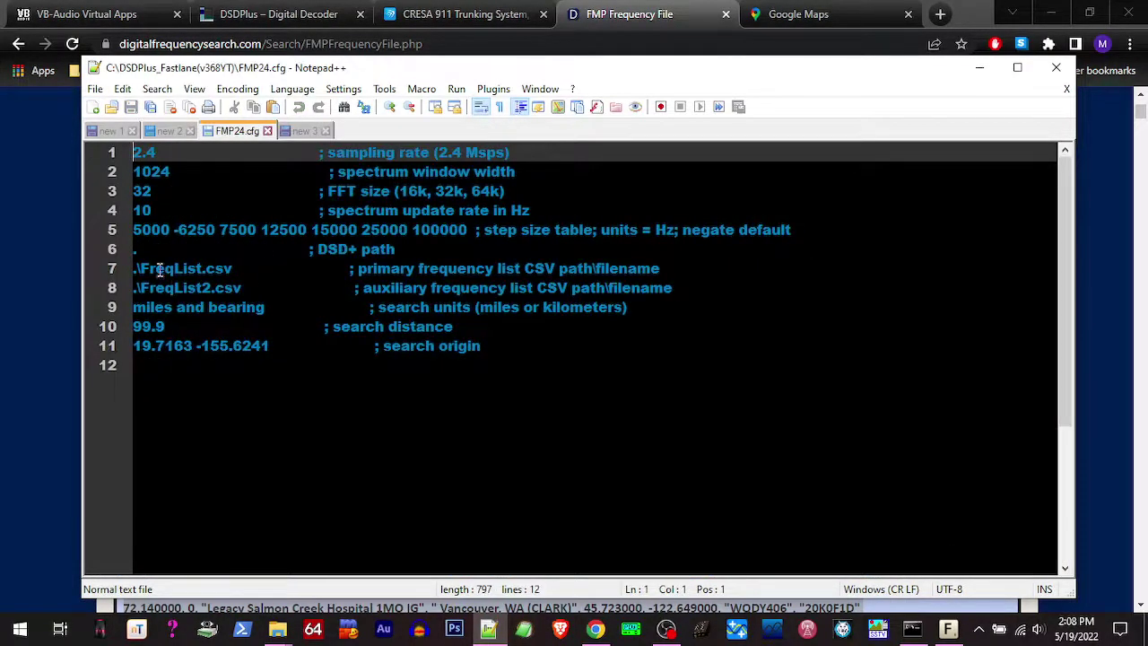
{"action": "left_click_drag", "start_coordinate": [141, 268], "coordinate": [233, 268]}
{"action": "right_click", "coordinate": [211, 272]}
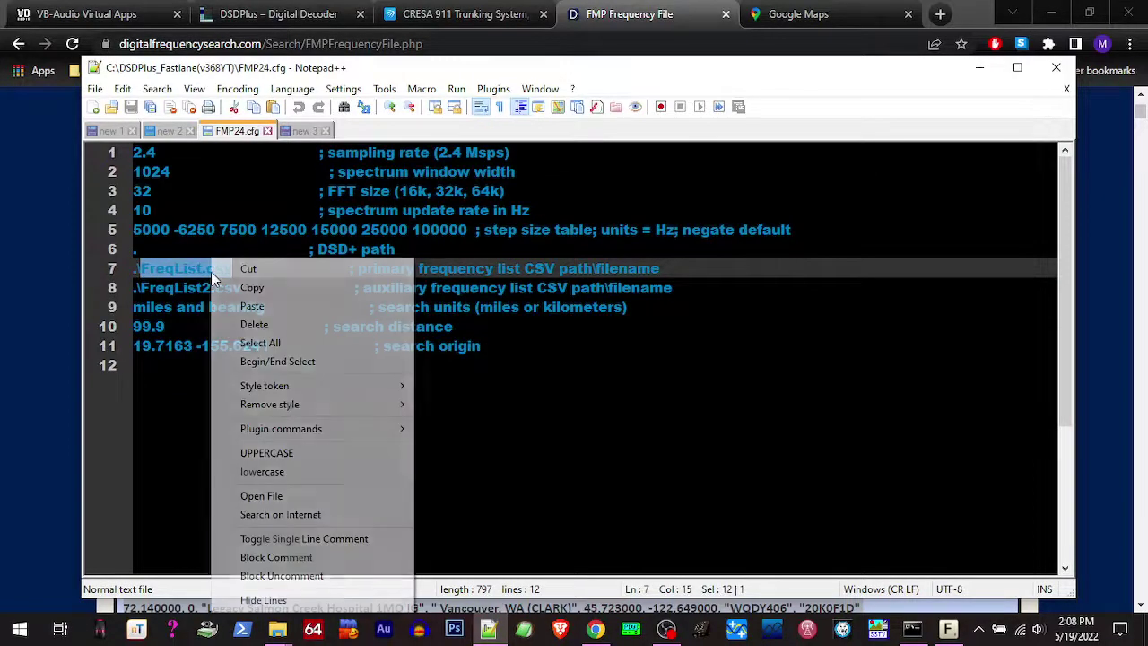
{"action": "left_click", "coordinate": [216, 285]}
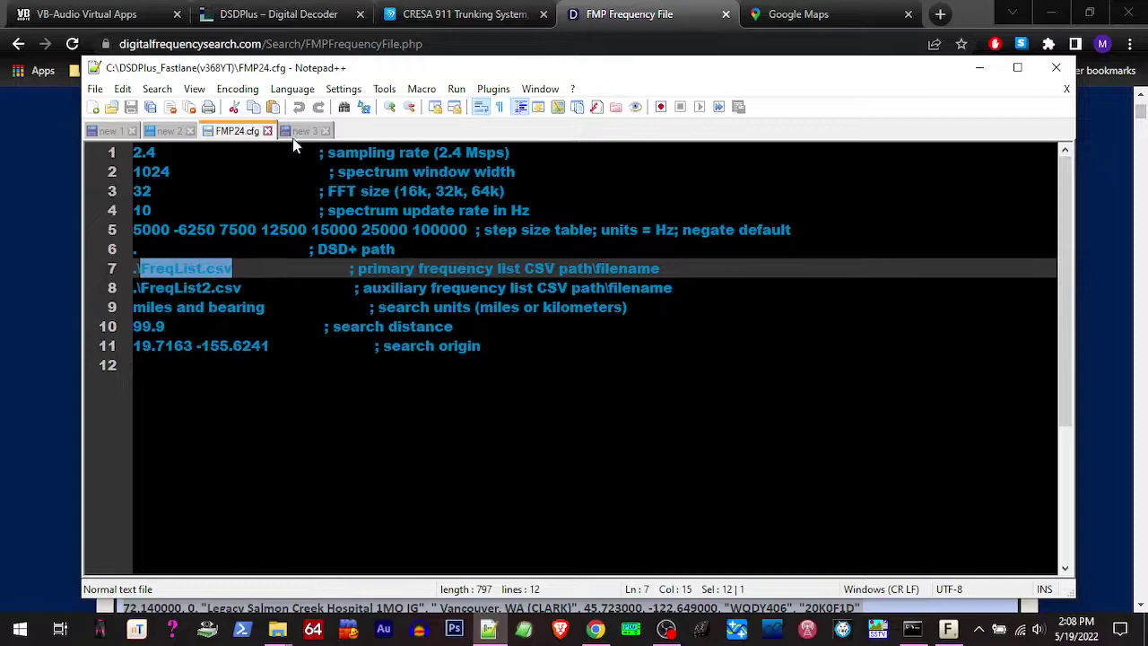
Step: Save the pasted frequency list as FreqList.csv in the DSDPlus_Fastlane(v368YT) folder, with the file type set to All types (*.*)
{"action": "left_click", "coordinate": [296, 132]}
{"action": "left_click", "coordinate": [95, 90]}
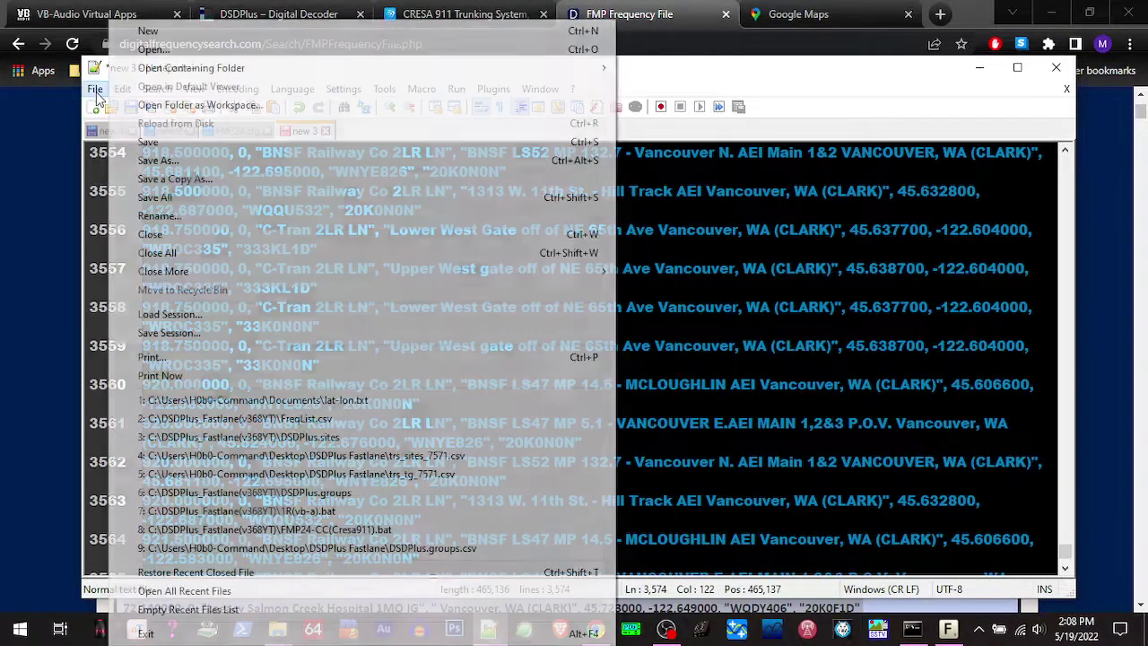
{"action": "left_click", "coordinate": [151, 158]}
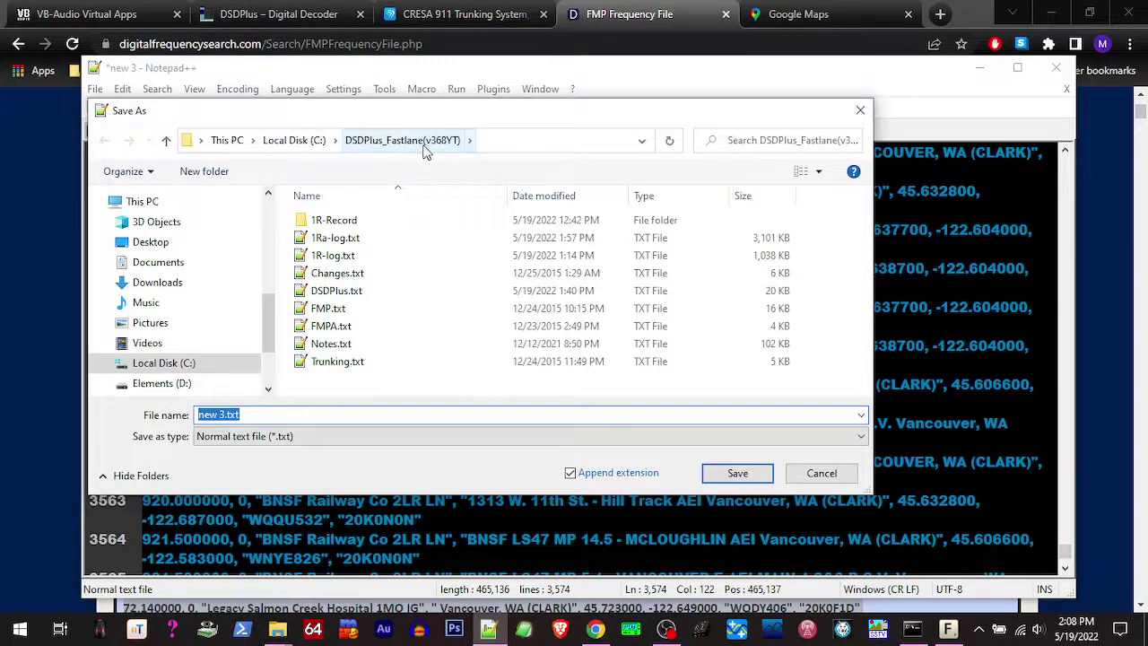
{"action": "right_click", "coordinate": [214, 411]}
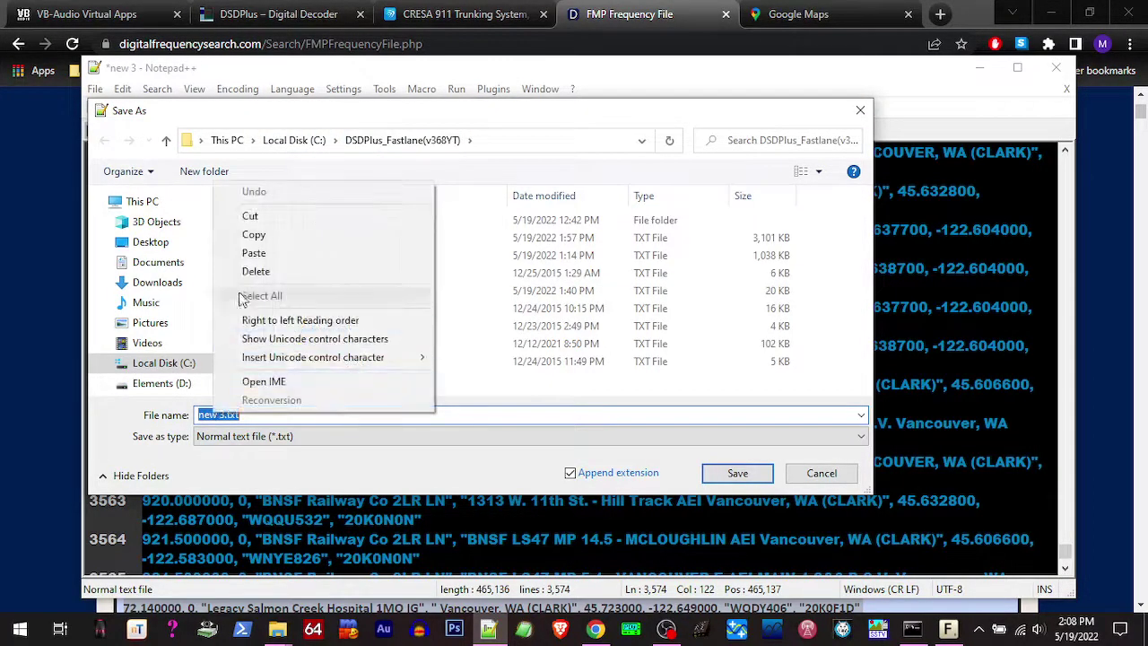
{"action": "left_click", "coordinate": [262, 254]}
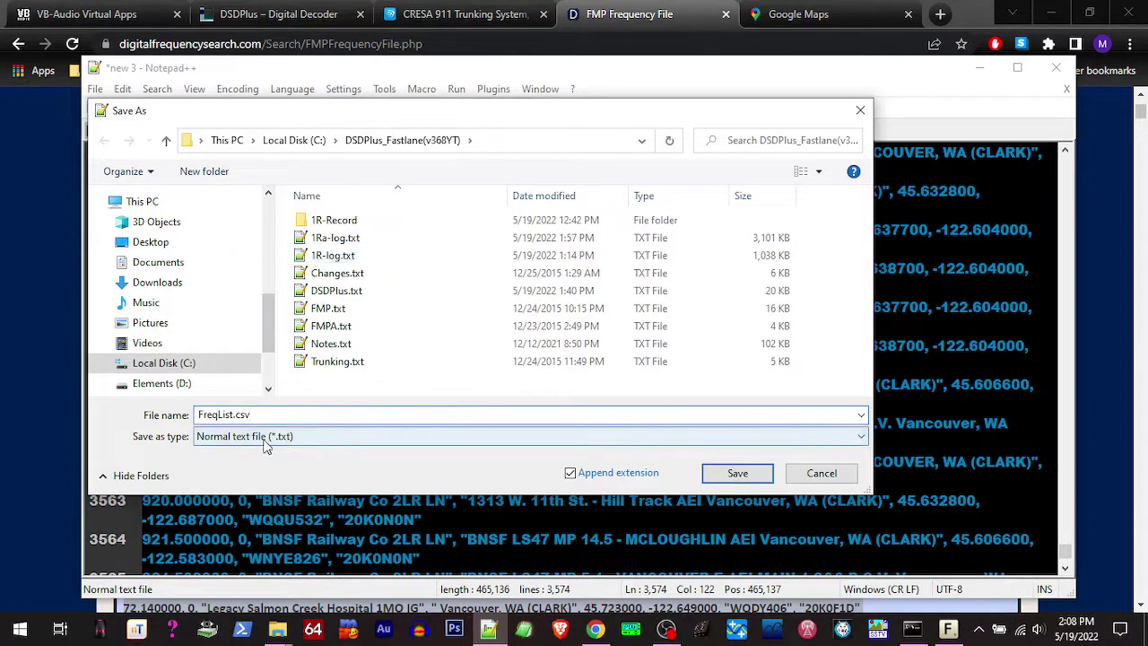
{"action": "left_click", "coordinate": [228, 437]}
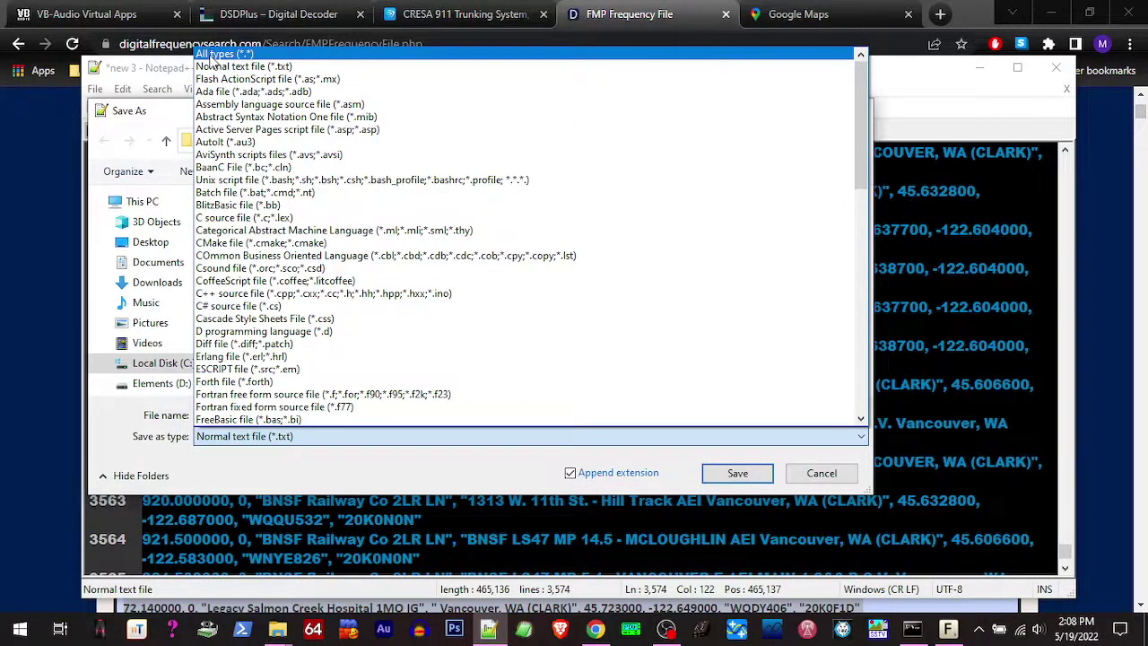
{"action": "left_click", "coordinate": [213, 55]}
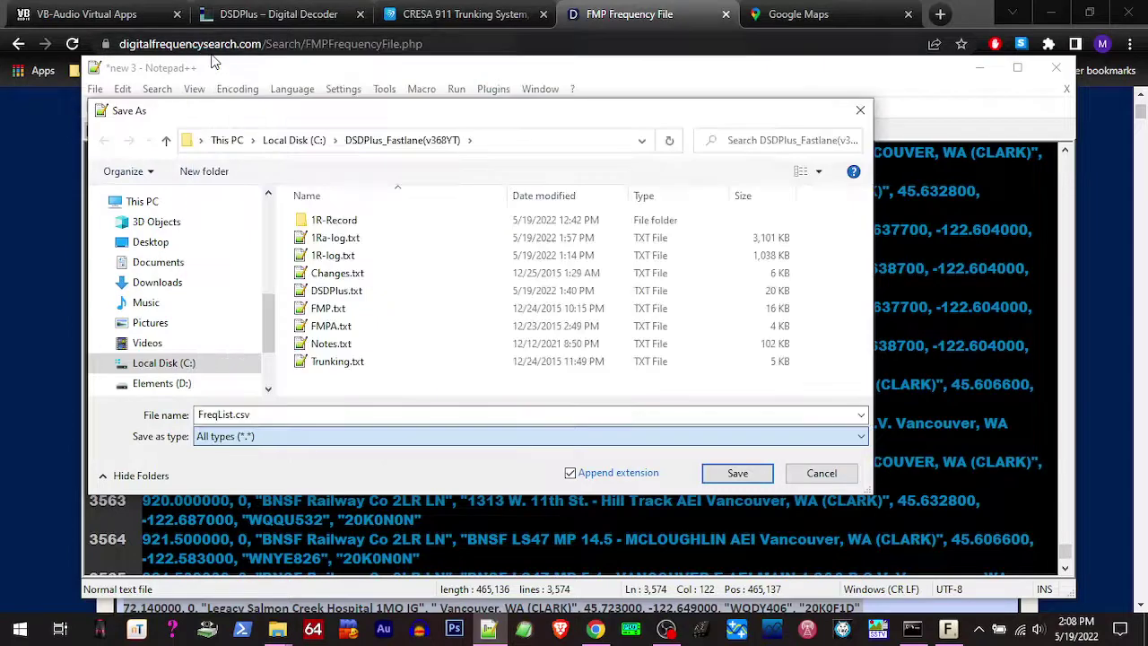
{"action": "left_click", "coordinate": [733, 473]}
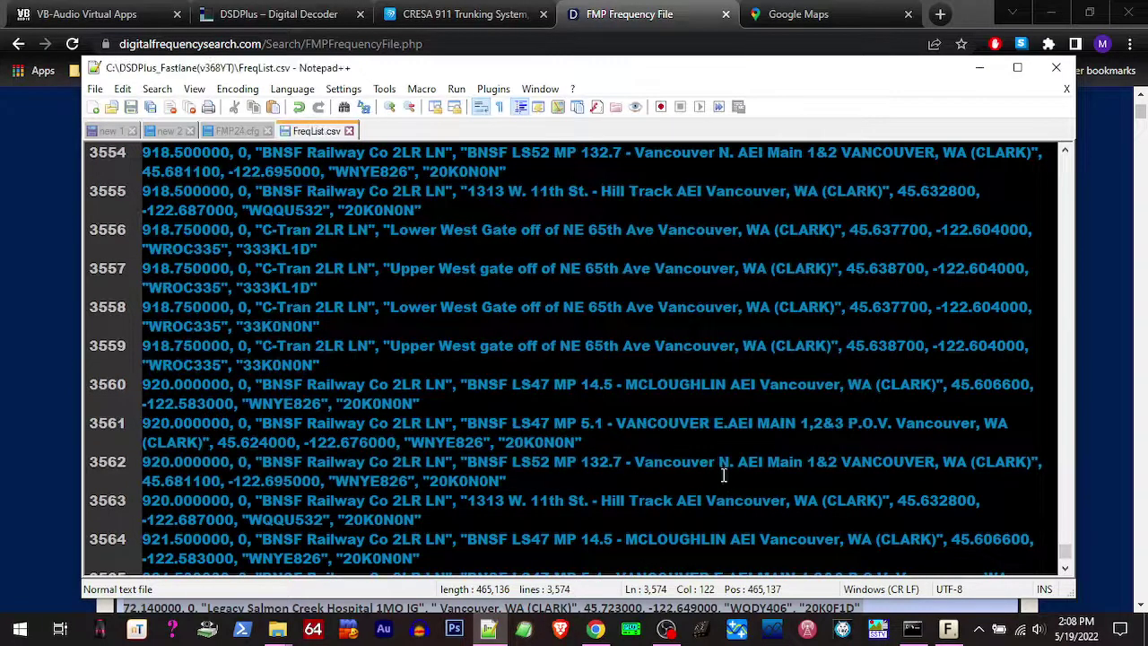
Step: Glance at the FMP24 spectrum window, then return to FMP24.cfg in Notepad++ and copy the search origin coordinates from line 11
{"action": "left_click", "coordinate": [946, 630]}
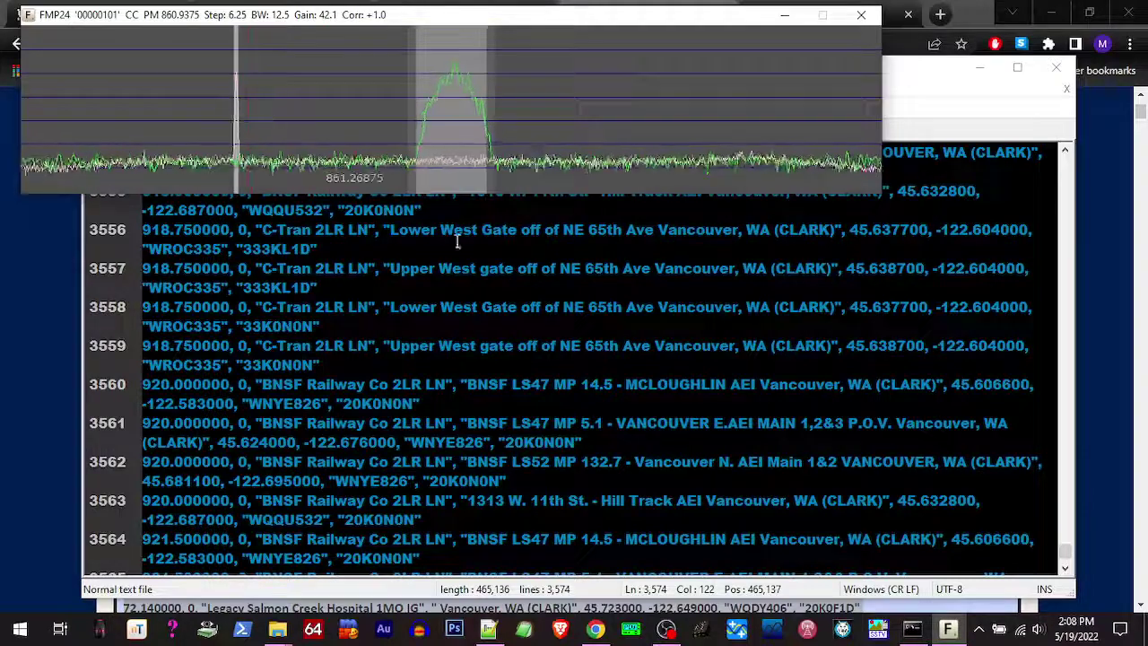
{"action": "left_click", "coordinate": [892, 98]}
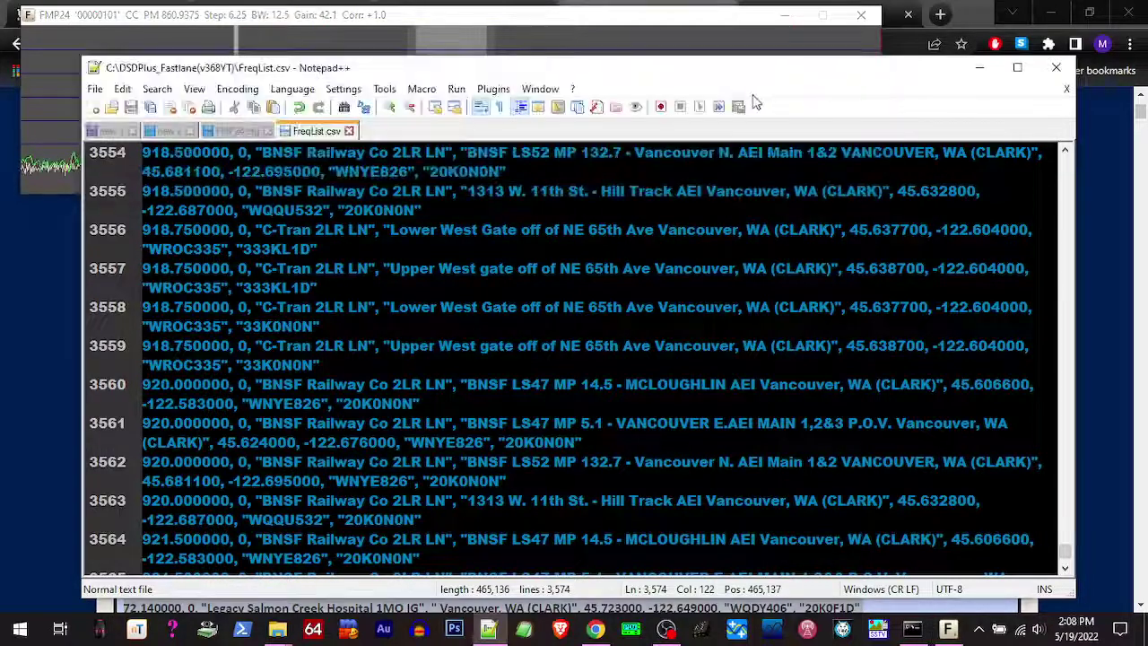
{"action": "left_click", "coordinate": [238, 134]}
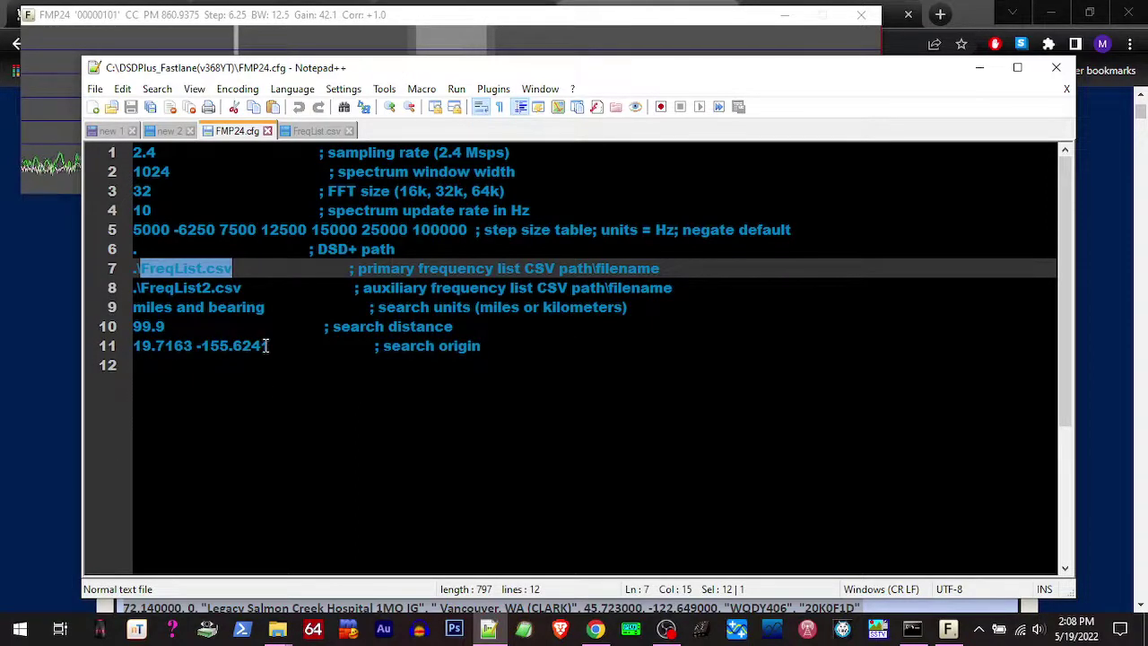
{"action": "left_click_drag", "start_coordinate": [270, 345], "coordinate": [134, 346]}
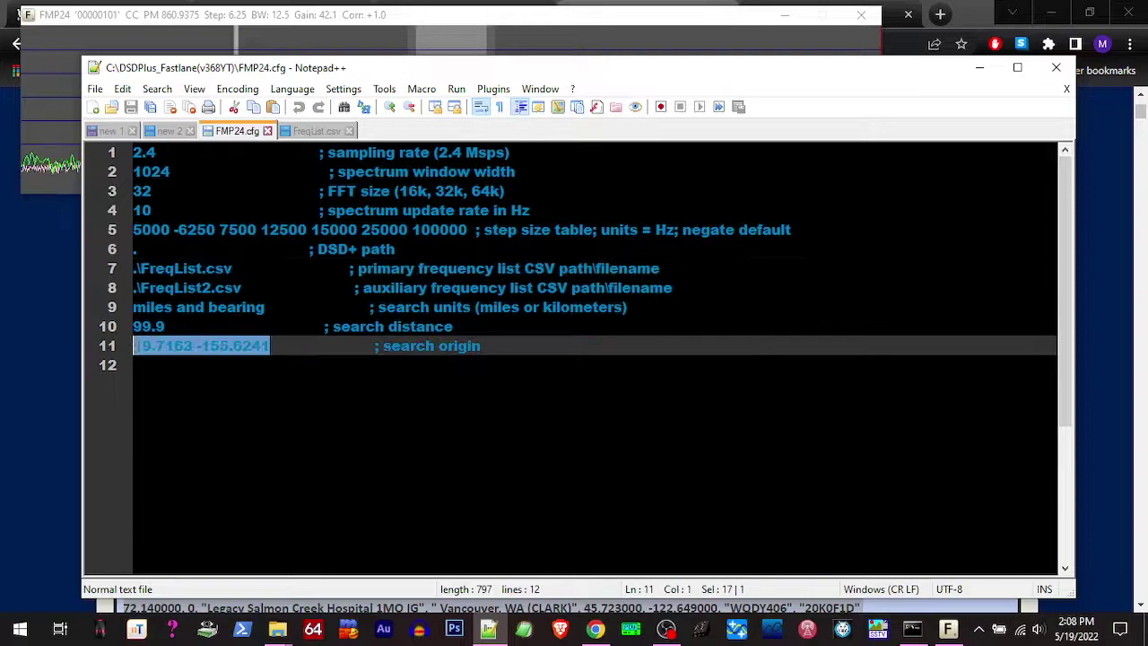
{"action": "right_click", "coordinate": [137, 350]}
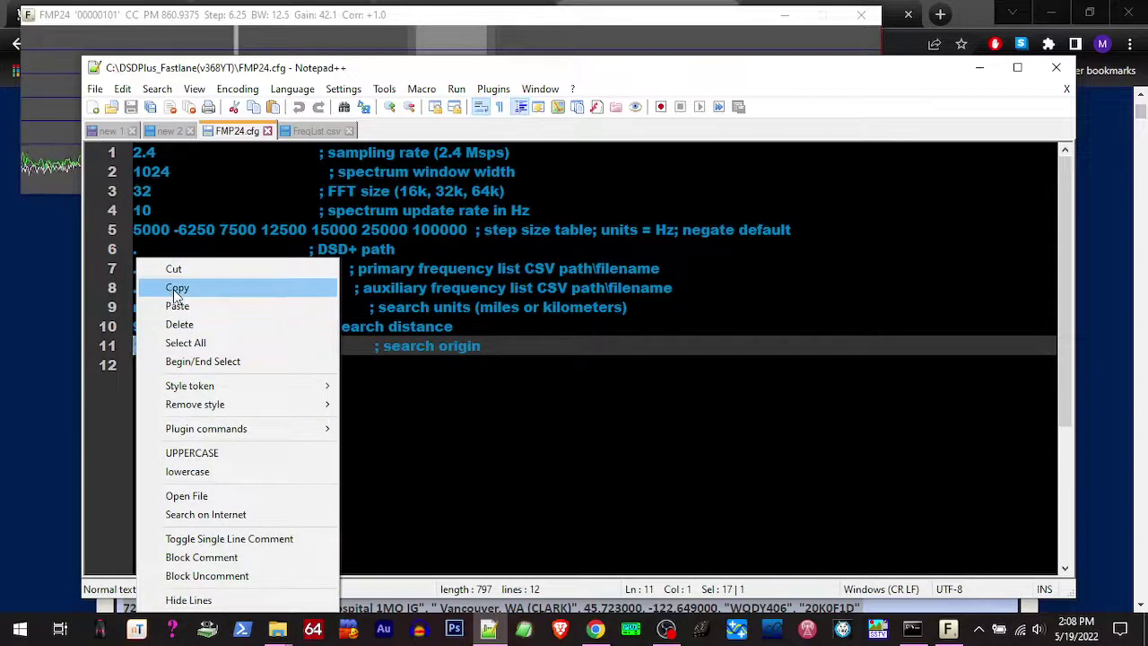
{"action": "left_click", "coordinate": [177, 288]}
Step: Switch to Google Maps in Chrome and search for the copied coordinates 19.7163 -155.6241
{"action": "left_click", "coordinate": [973, 13]}
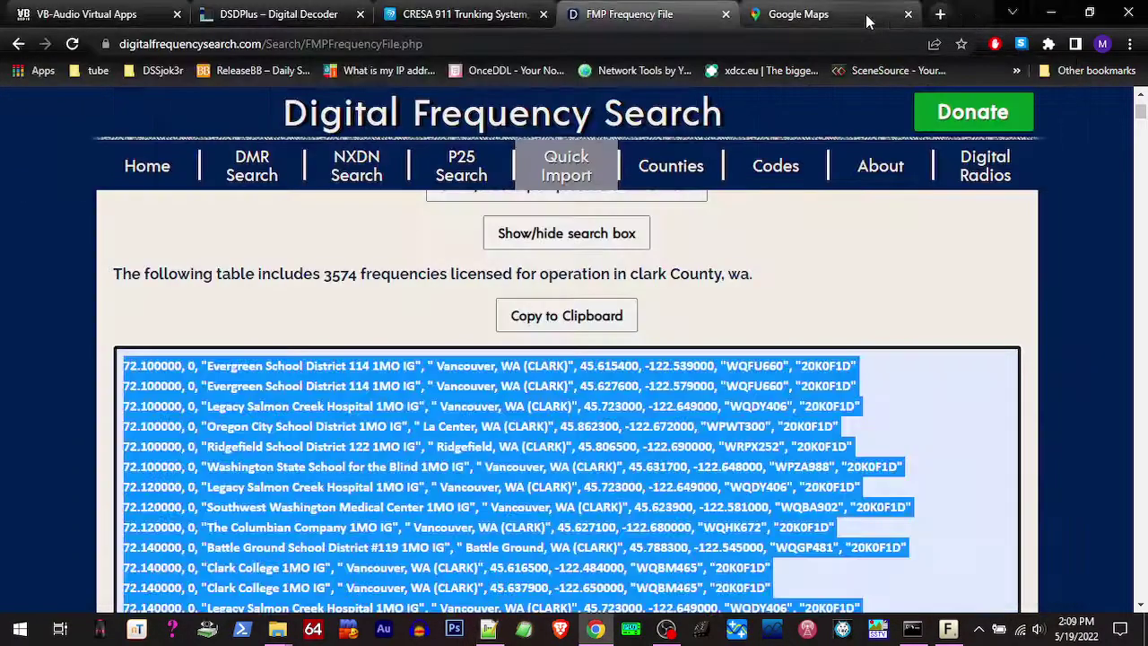
{"action": "left_click", "coordinate": [867, 21]}
{"action": "right_click", "coordinate": [186, 117]}
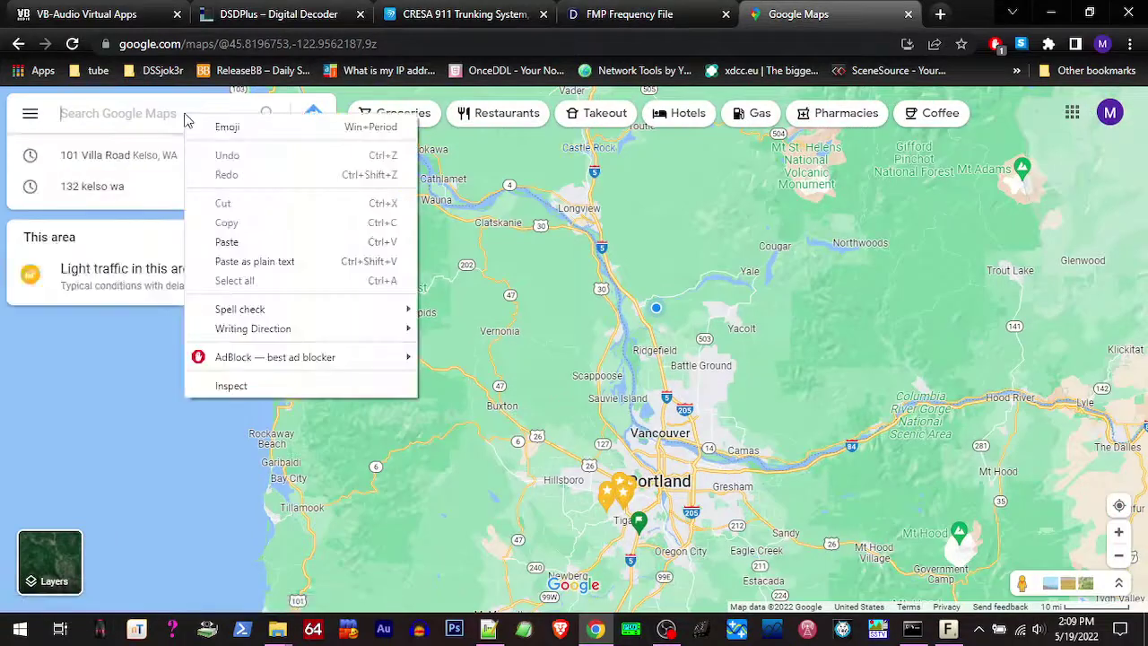
{"action": "left_click", "coordinate": [257, 241]}
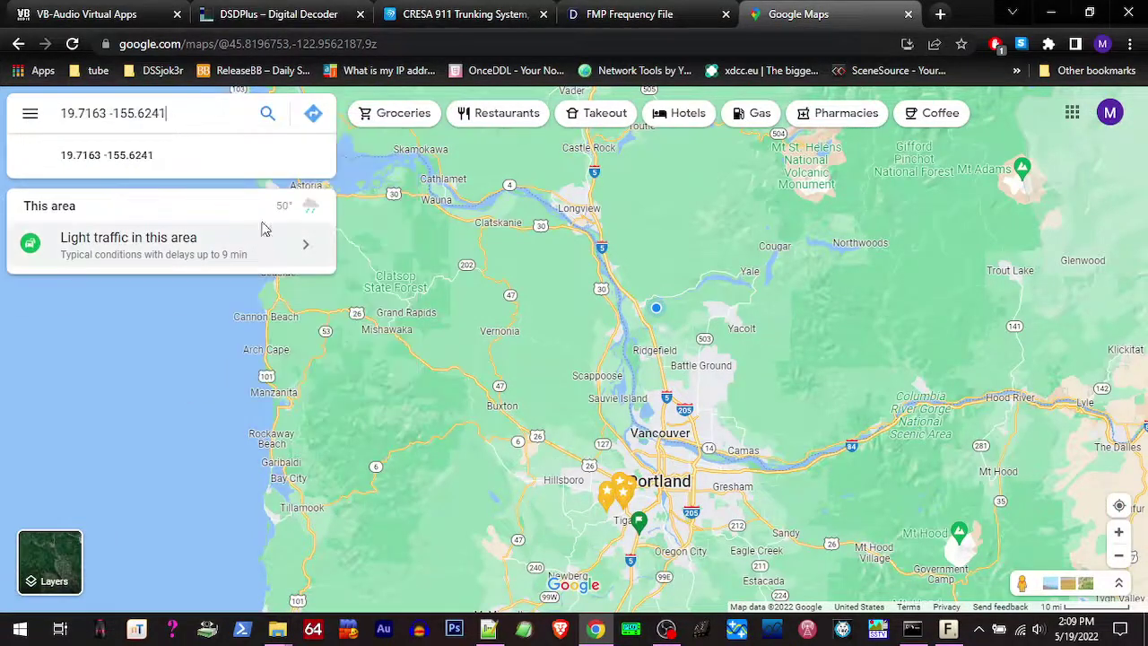
{"action": "left_click", "coordinate": [267, 114]}
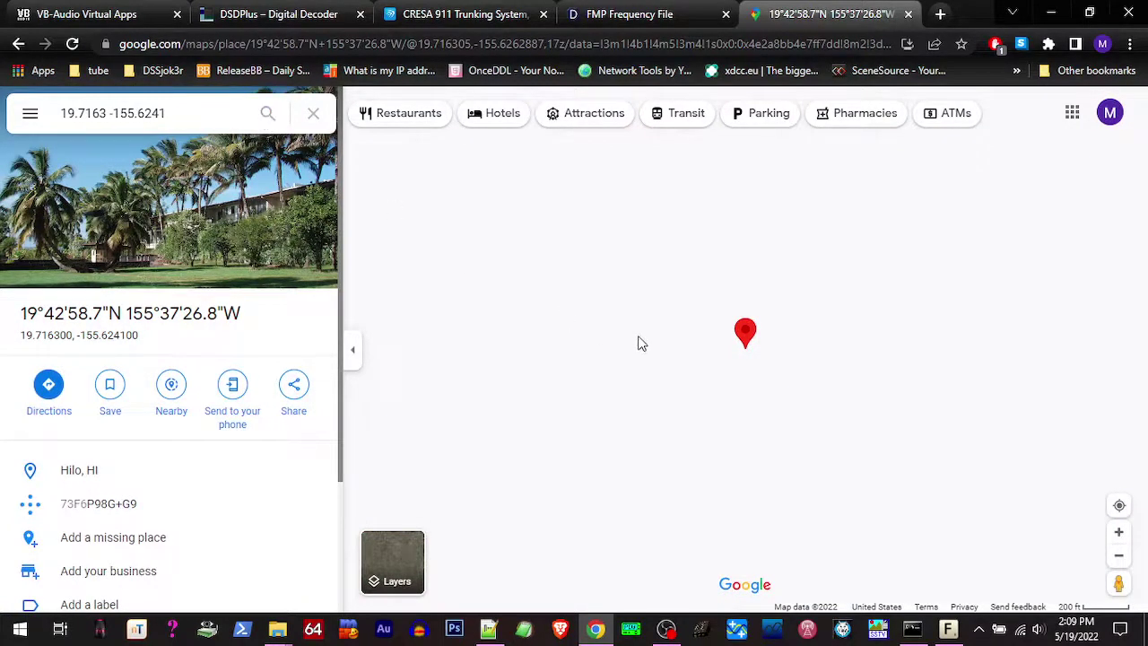
Step: Examine where the pinned search origin lies on the map, from its immediate surroundings out to the wider region
{"action": "scroll", "coordinate": [637, 341], "scroll_direction": "down", "scroll_amount": 3}
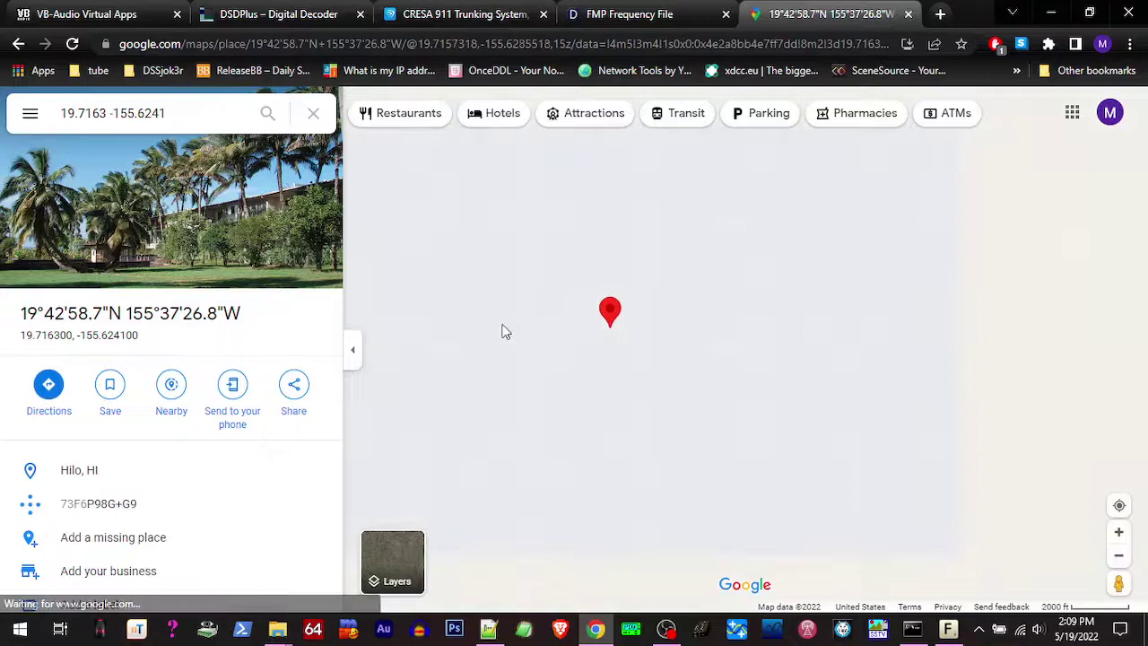
{"action": "scroll", "coordinate": [469, 315], "scroll_direction": "down", "scroll_amount": 1}
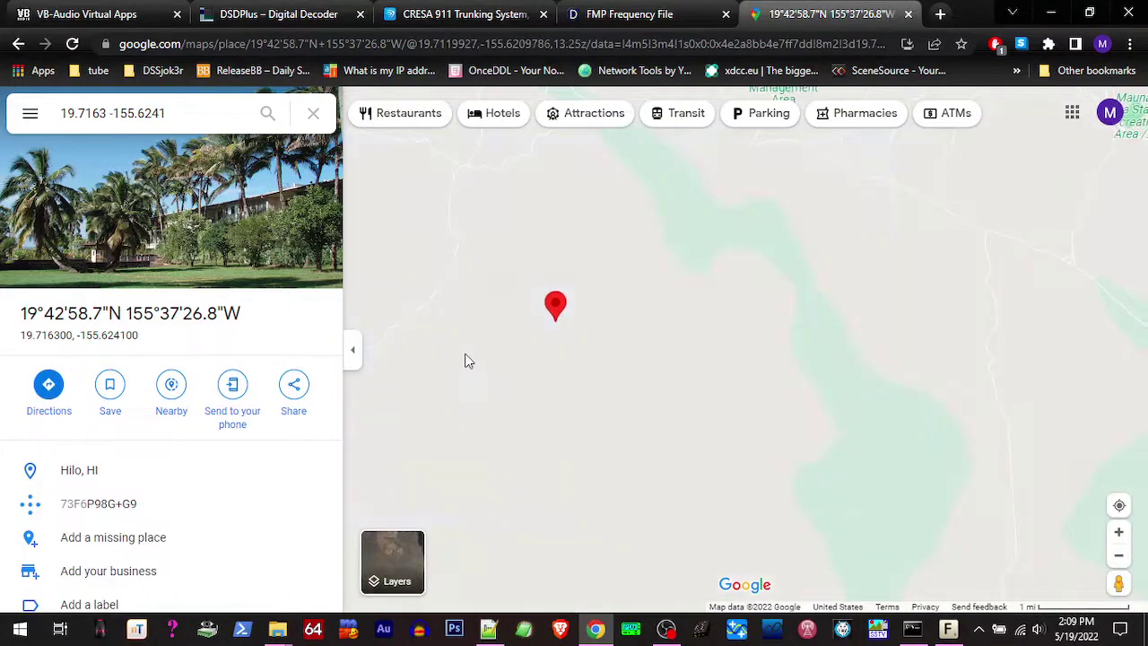
{"action": "left_click_drag", "start_coordinate": [464, 359], "coordinate": [698, 352]}
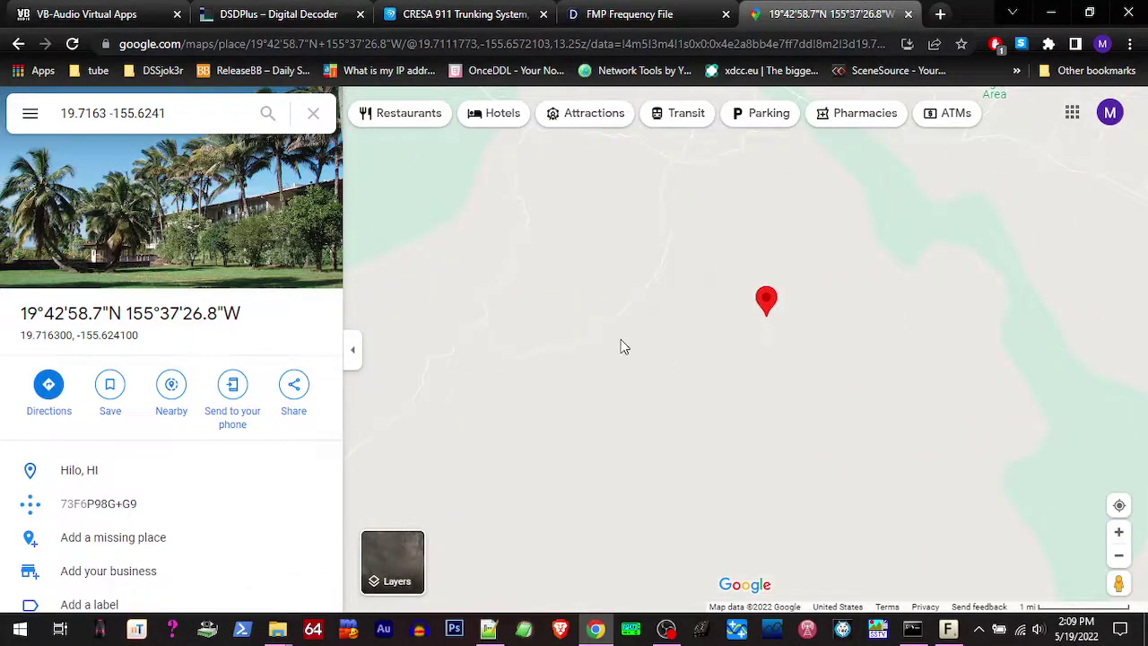
{"action": "scroll", "coordinate": [645, 308], "scroll_direction": "down", "scroll_amount": 1}
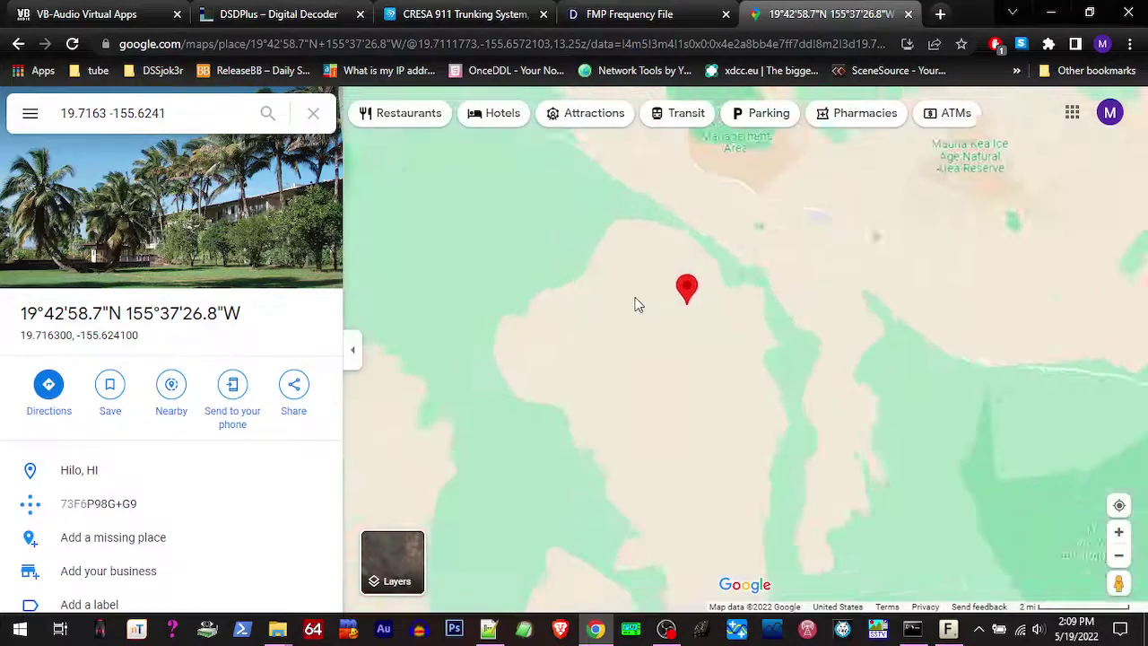
{"action": "scroll", "coordinate": [607, 313], "scroll_direction": "down", "scroll_amount": 3}
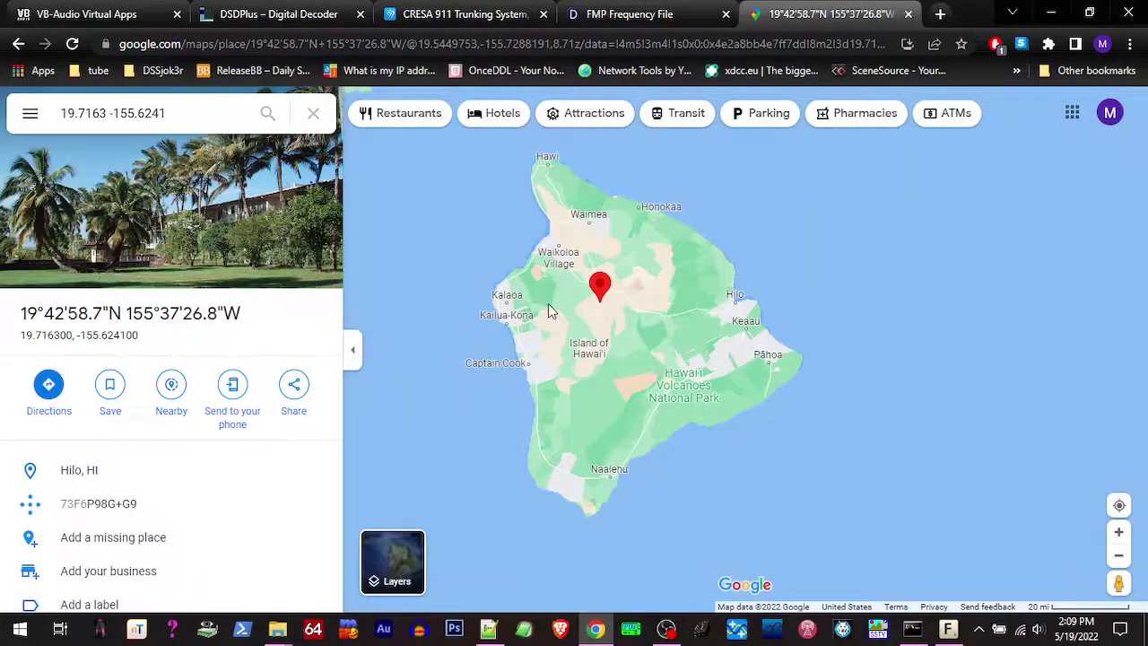
{"action": "scroll", "coordinate": [548, 304], "scroll_direction": "up", "scroll_amount": 2}
{"action": "scroll", "coordinate": [552, 288], "scroll_direction": "down", "scroll_amount": 3}
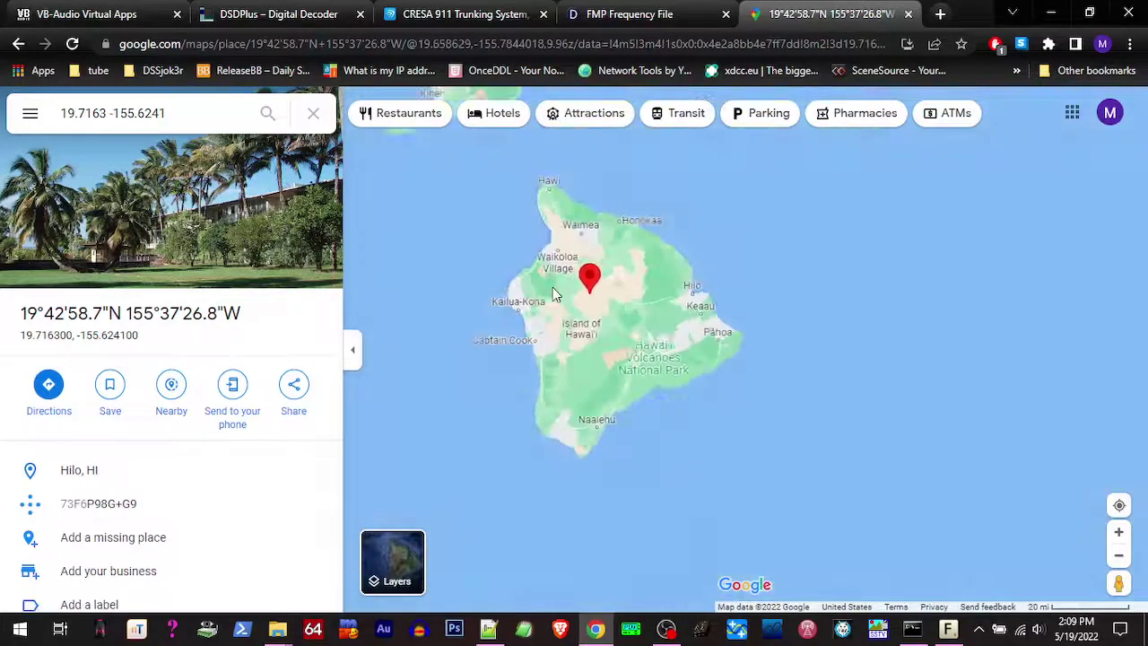
{"action": "scroll", "coordinate": [553, 295], "scroll_direction": "down", "scroll_amount": 3}
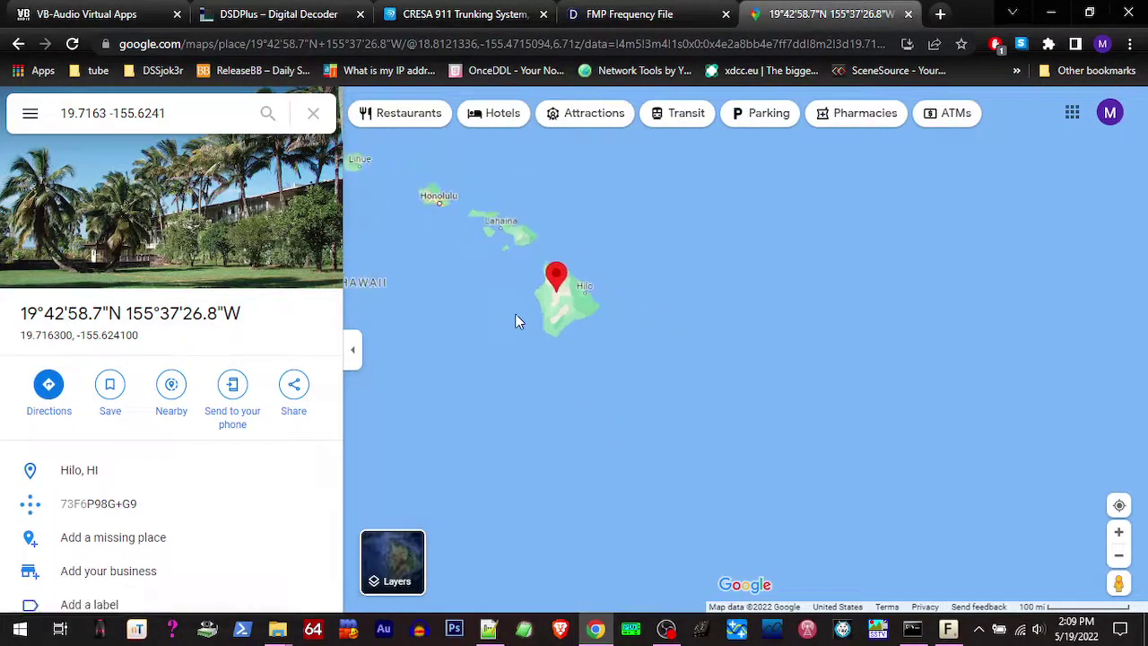
Step: Move the map to the device's current location and copy the coordinates 45.91334, -122.70003 of a point just west of it, near Woodland
{"action": "scroll", "coordinate": [483, 307], "scroll_direction": "up", "scroll_amount": 2}
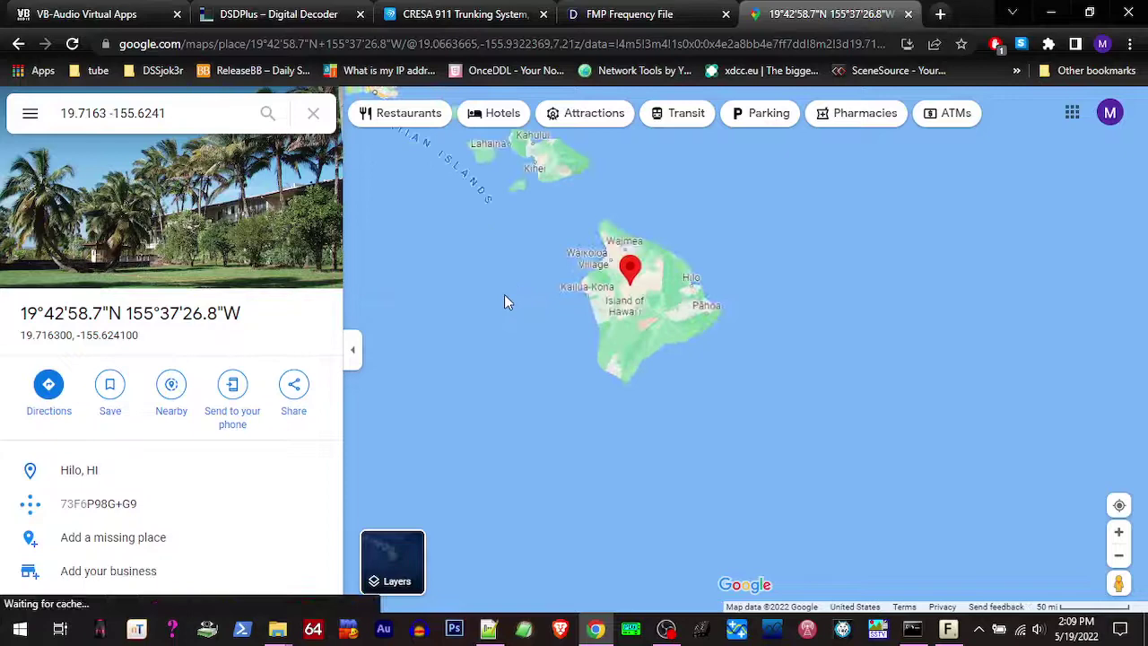
{"action": "scroll", "coordinate": [504, 294], "scroll_direction": "up", "scroll_amount": 2}
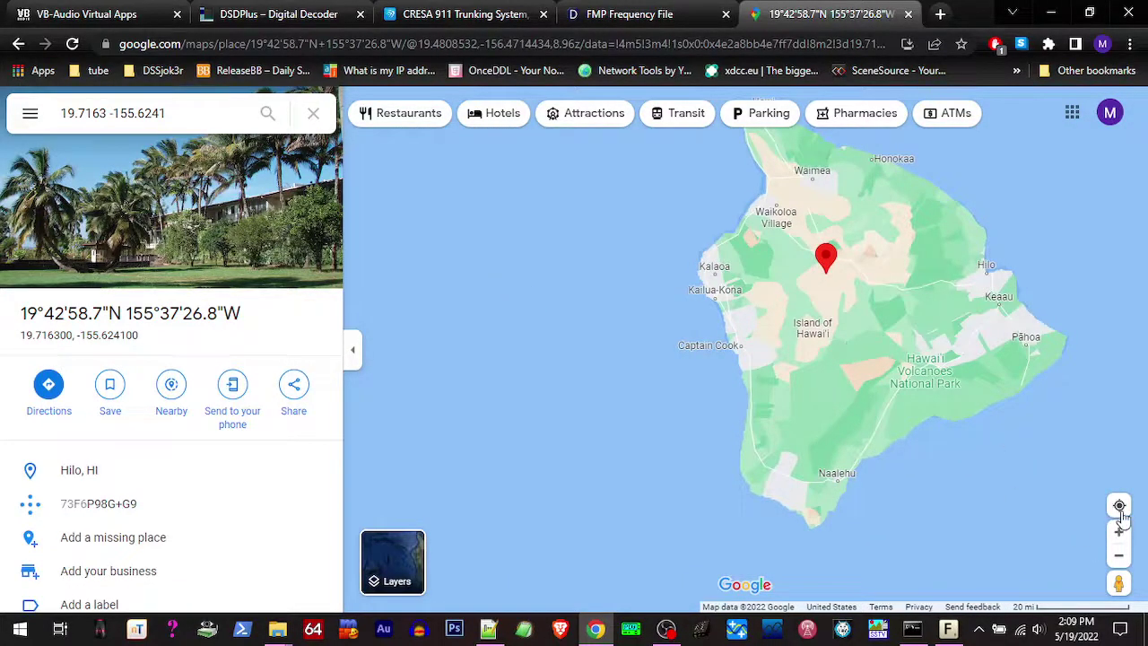
{"action": "mouse_move", "coordinate": [1119, 507]}
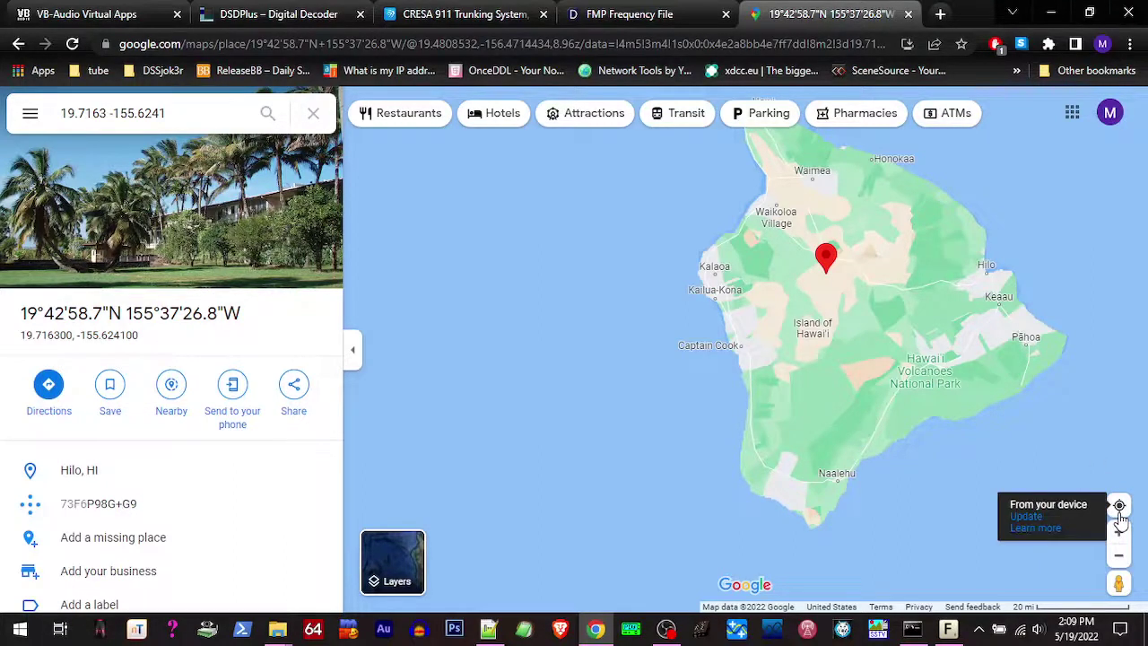
{"action": "left_click", "coordinate": [1119, 513]}
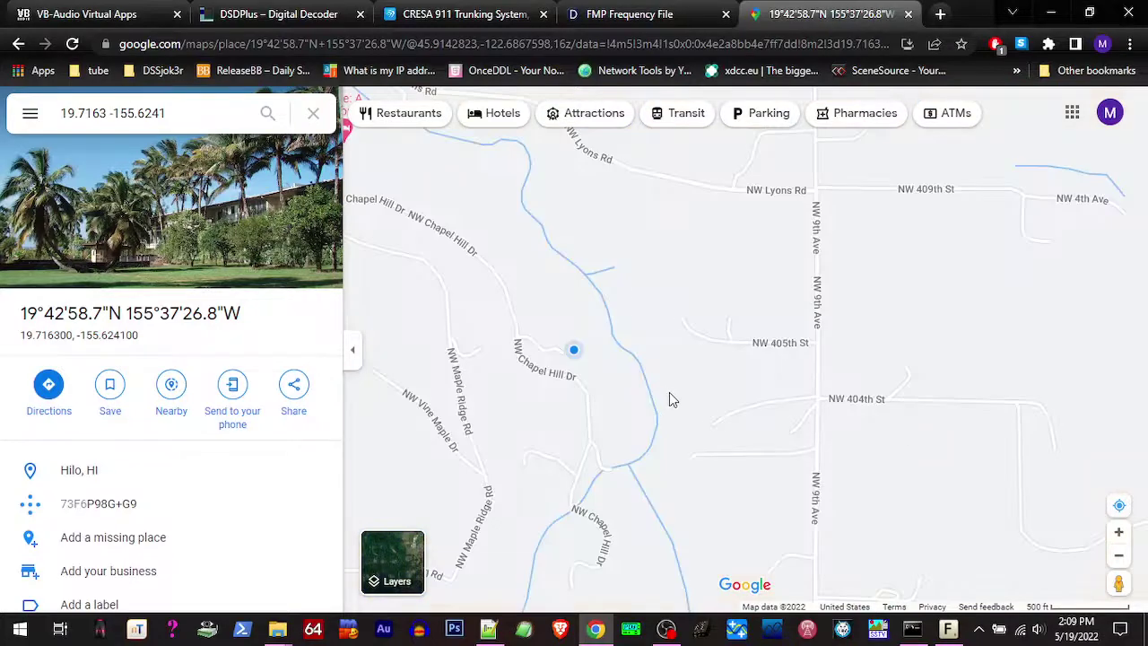
{"action": "scroll", "coordinate": [669, 391], "scroll_direction": "down", "scroll_amount": 3}
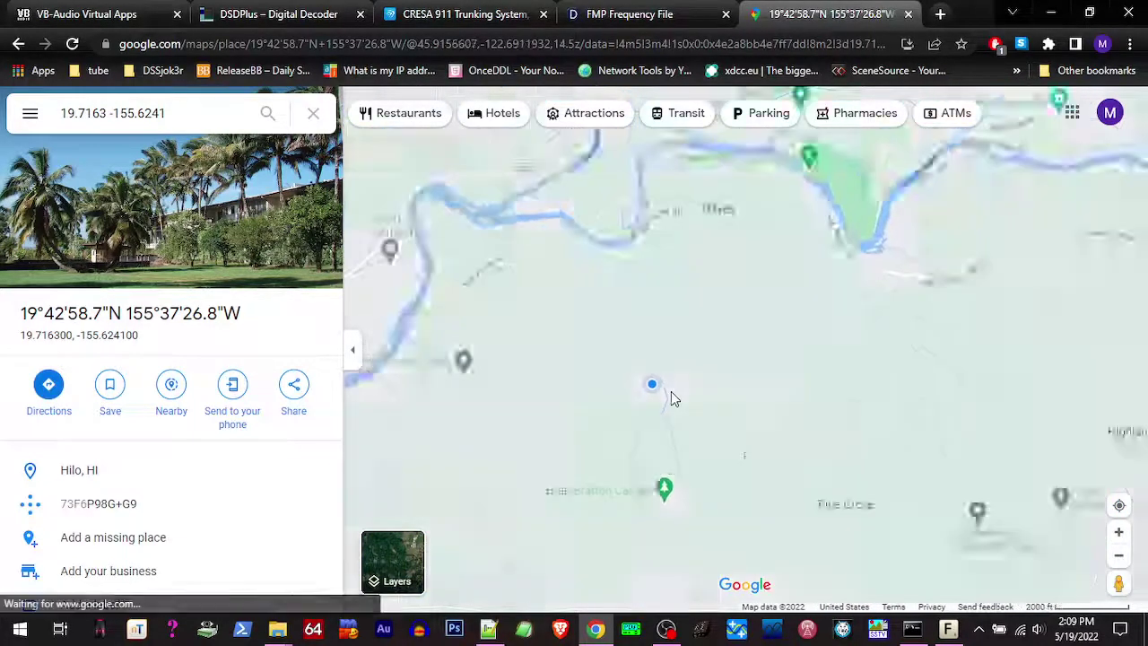
{"action": "scroll", "coordinate": [670, 391], "scroll_direction": "down", "scroll_amount": 5}
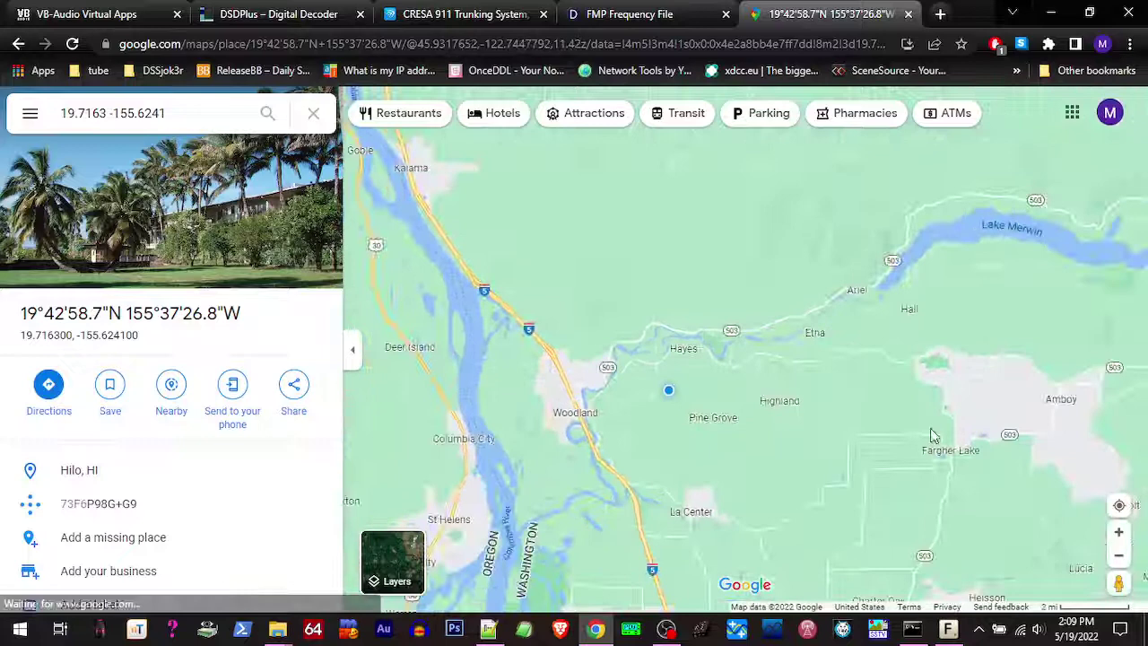
{"action": "right_click", "coordinate": [649, 395]}
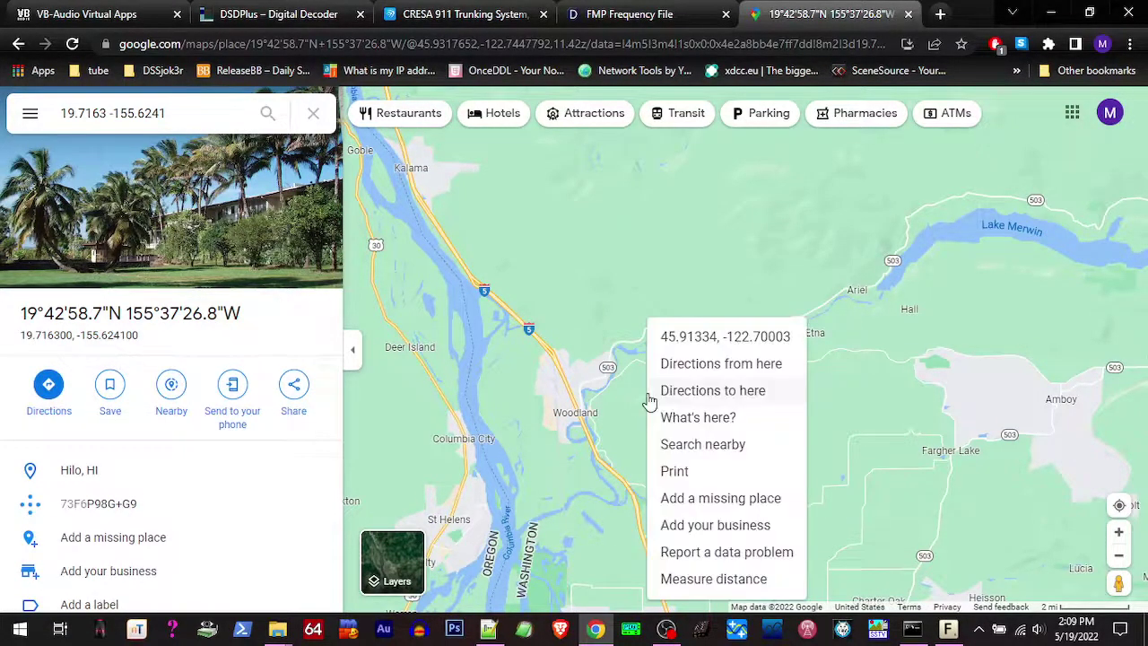
{"action": "left_click", "coordinate": [683, 346]}
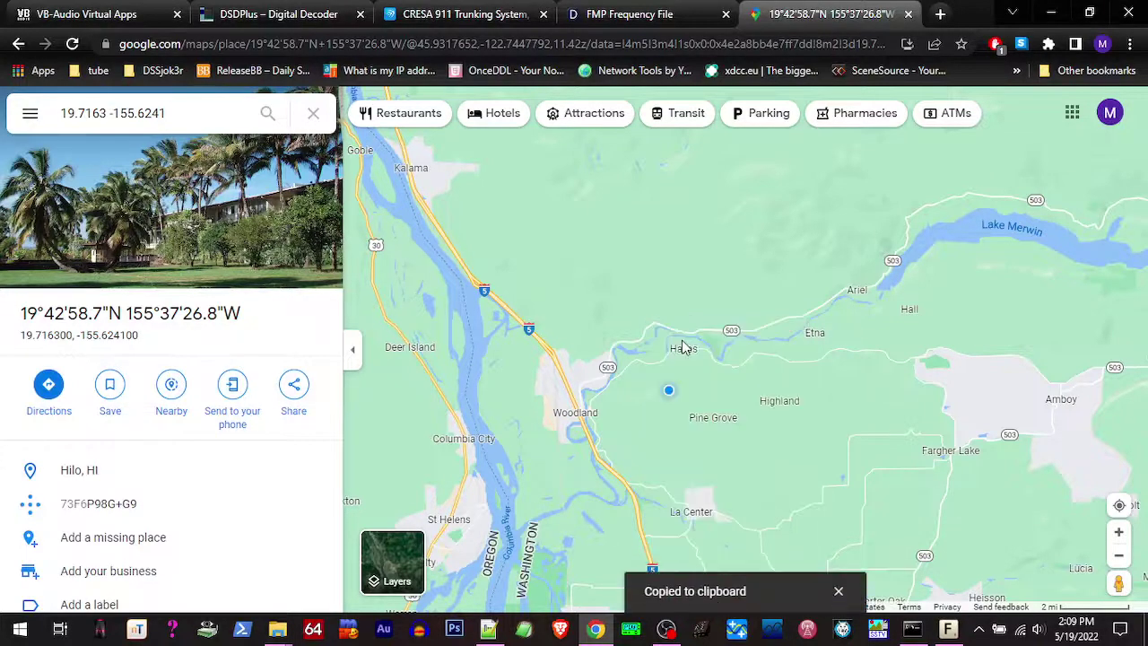
Step: Switch to Notepad++ and paste the copied coordinates into a new blank document
{"action": "left_click", "coordinate": [489, 629]}
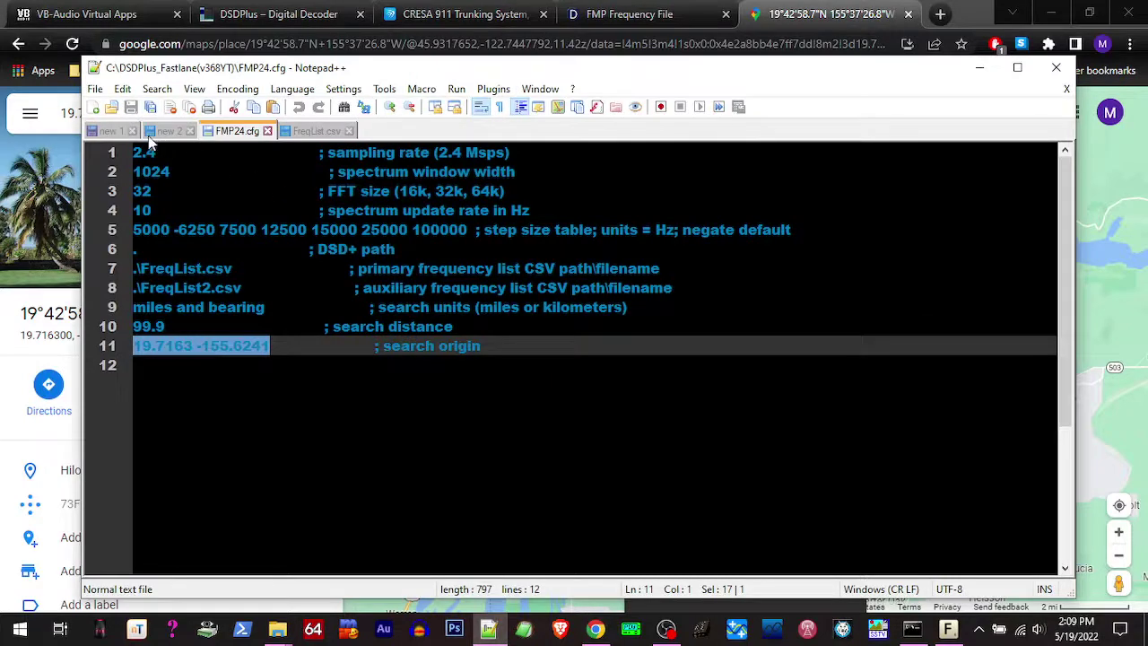
{"action": "left_click", "coordinate": [95, 107]}
{"action": "right_click", "coordinate": [214, 164]}
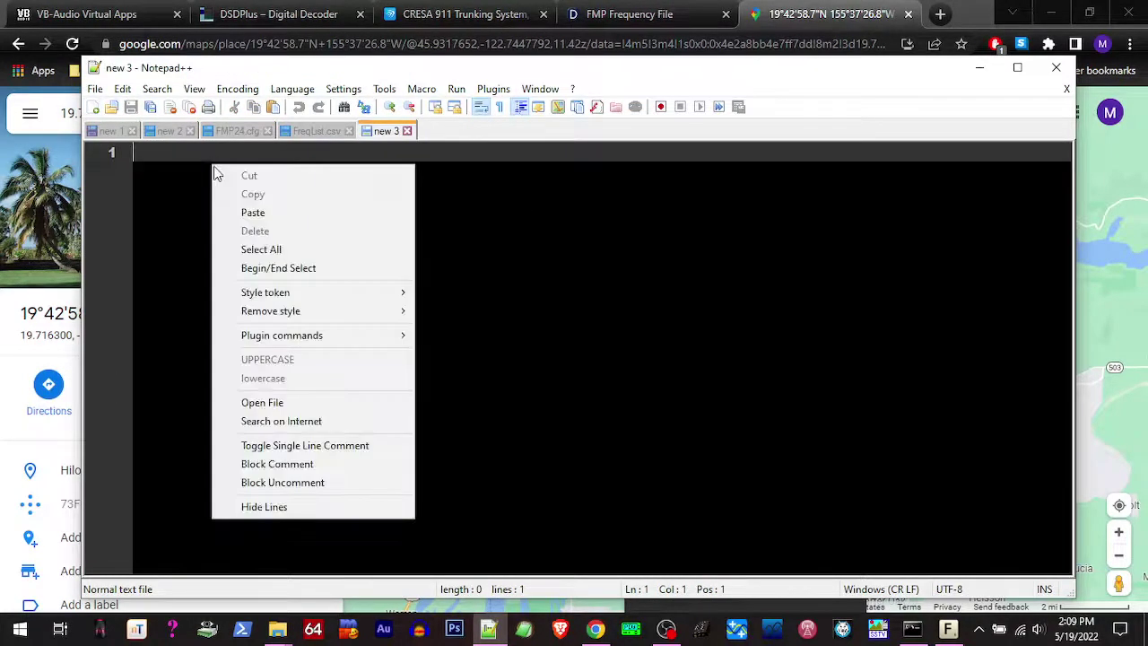
{"action": "left_click", "coordinate": [253, 213]}
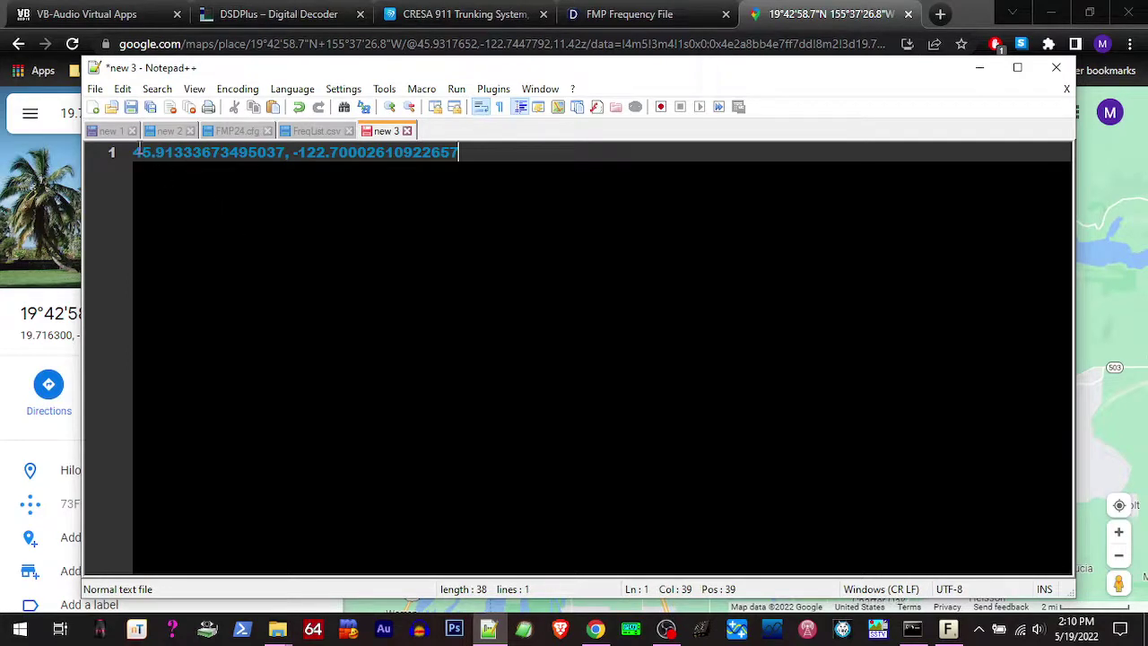
Step: Copy the latitude as 45.9133 from the new document and replace the search origin's latitude on line 11 of FMP24.cfg with it
{"action": "left_click", "coordinate": [136, 151]}
{"action": "key", "text": "shift+Right"}
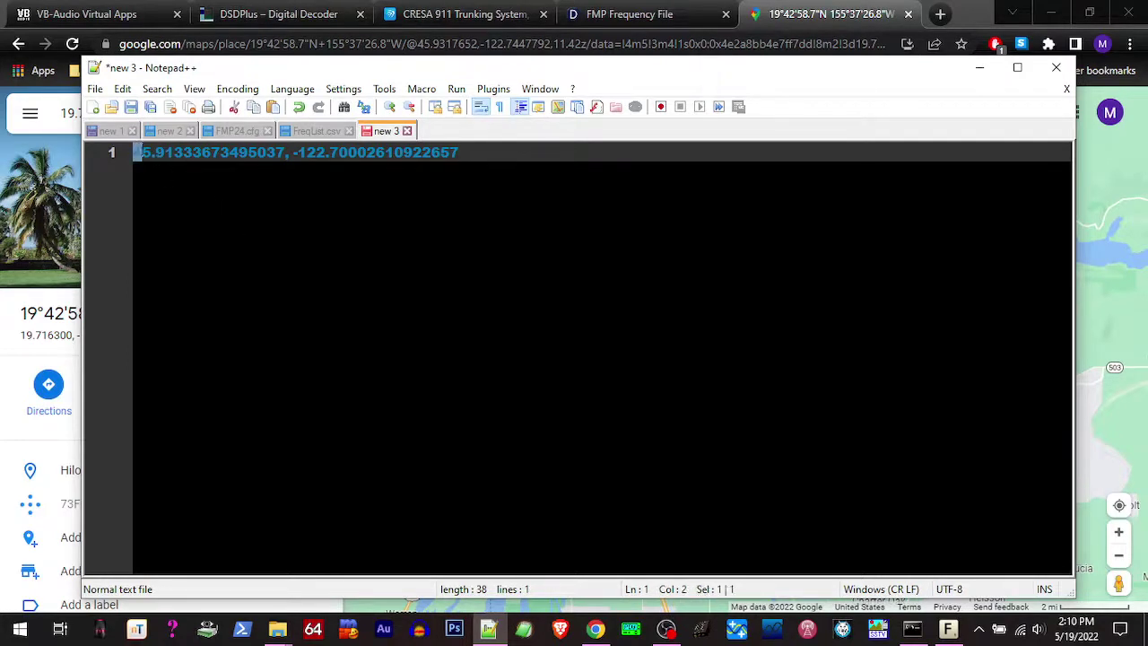
{"action": "left_click_drag", "start_coordinate": [146, 152], "coordinate": [192, 152]}
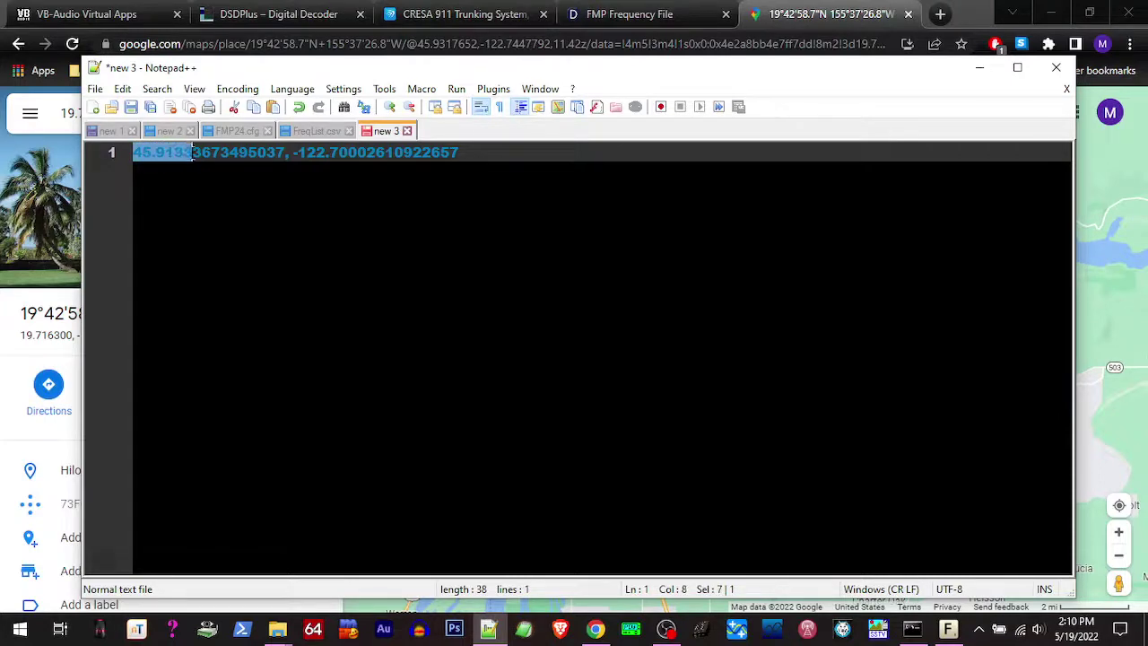
{"action": "right_click", "coordinate": [190, 158]}
{"action": "left_click", "coordinate": [225, 183]}
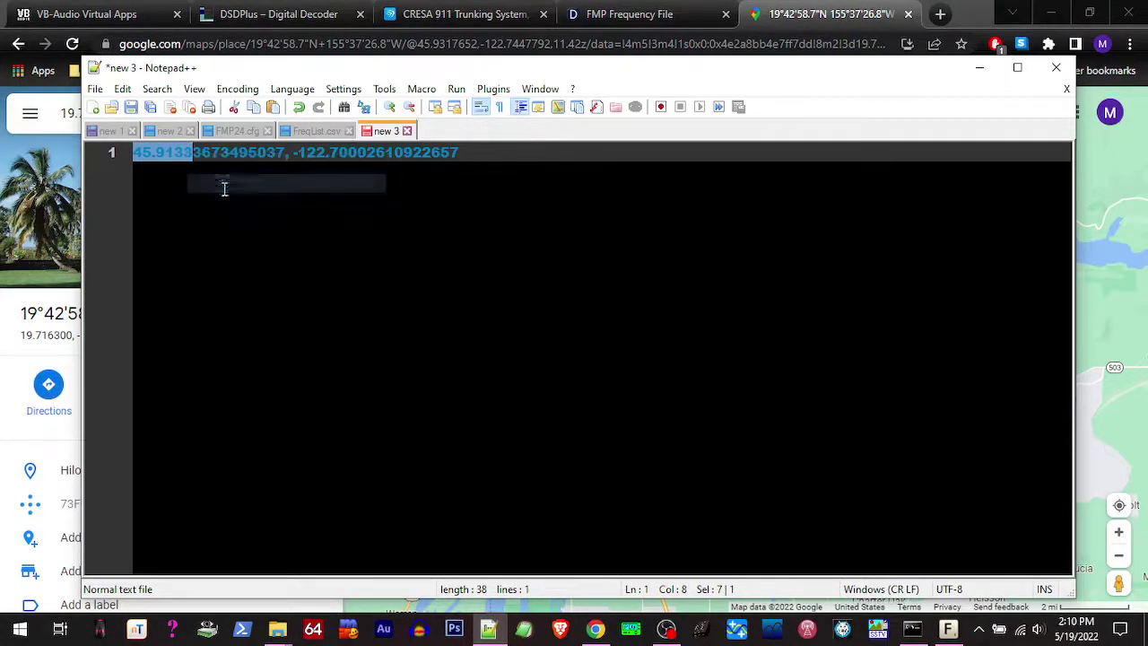
{"action": "left_click", "coordinate": [236, 131]}
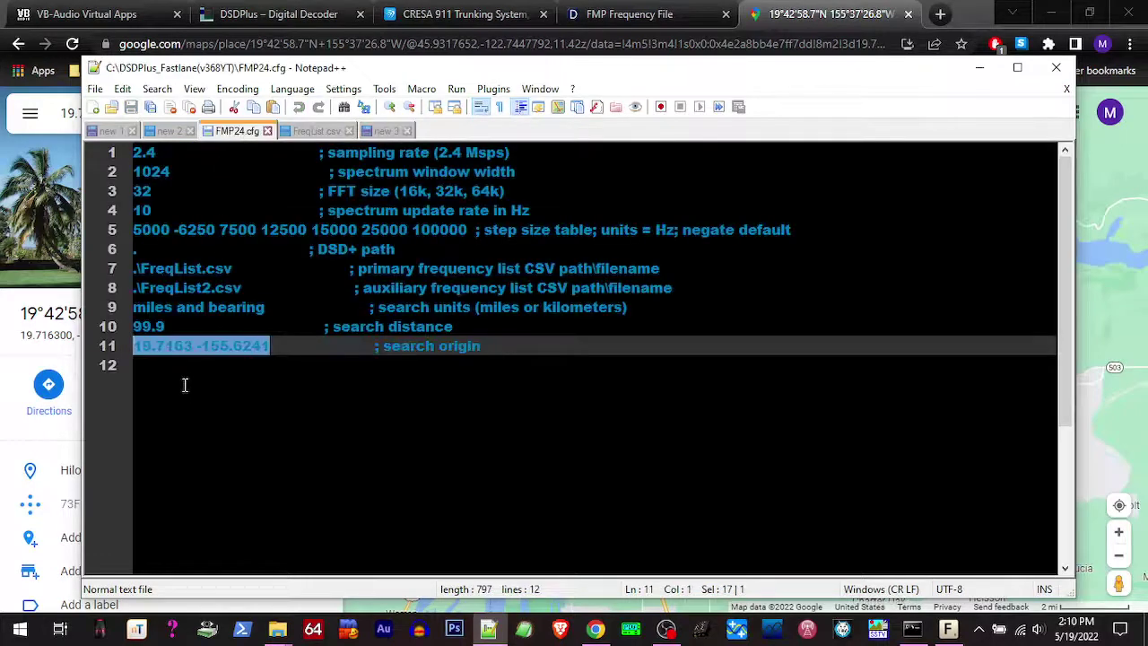
{"action": "left_click", "coordinate": [185, 385]}
{"action": "left_click_drag", "start_coordinate": [193, 348], "coordinate": [135, 348]}
{"action": "right_click", "coordinate": [142, 347]}
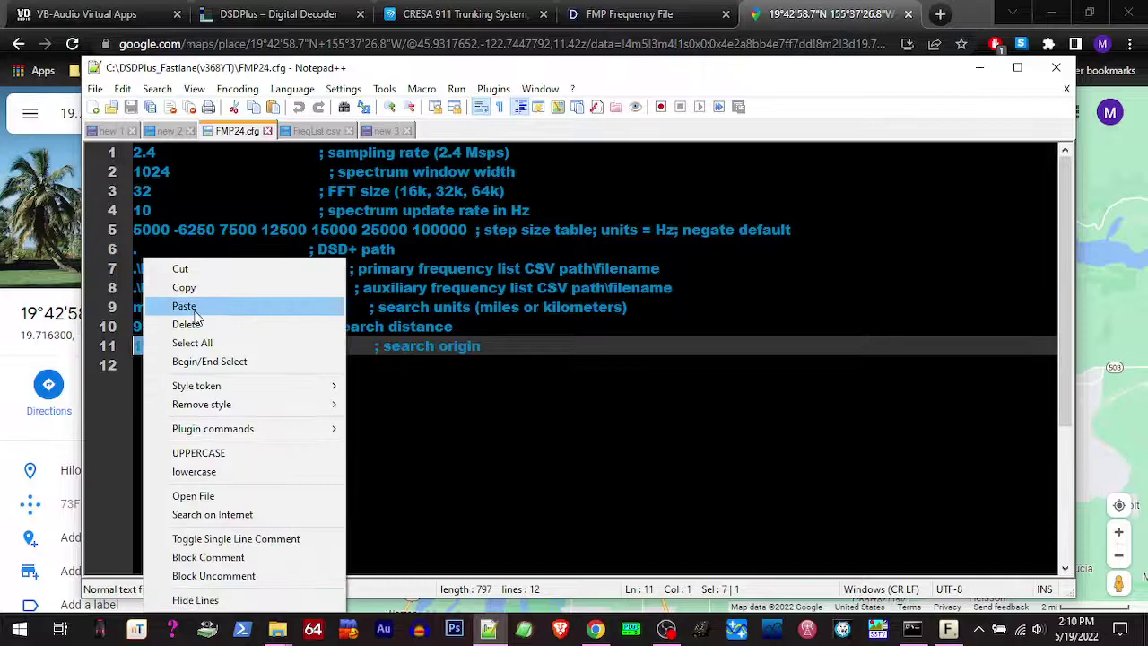
{"action": "left_click", "coordinate": [197, 310]}
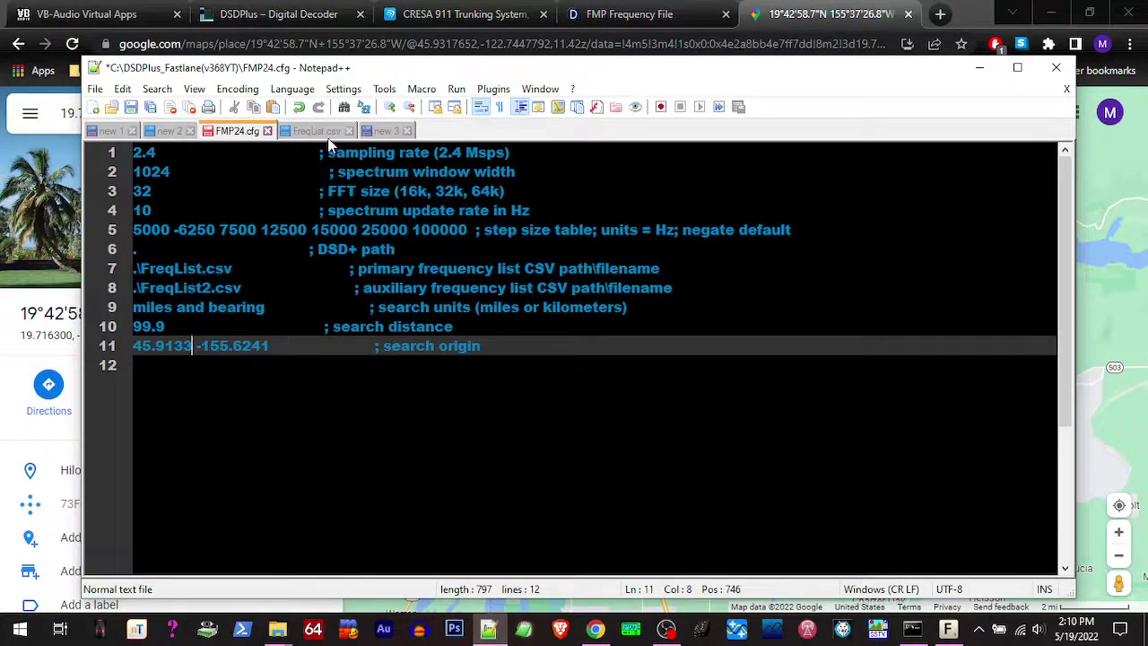
Step: Replace the search origin's longitude on line 11 of FMP24.cfg with -122.7000, copied from the new document, and save the file
{"action": "left_click", "coordinate": [384, 131]}
{"action": "left_click", "coordinate": [293, 159]}
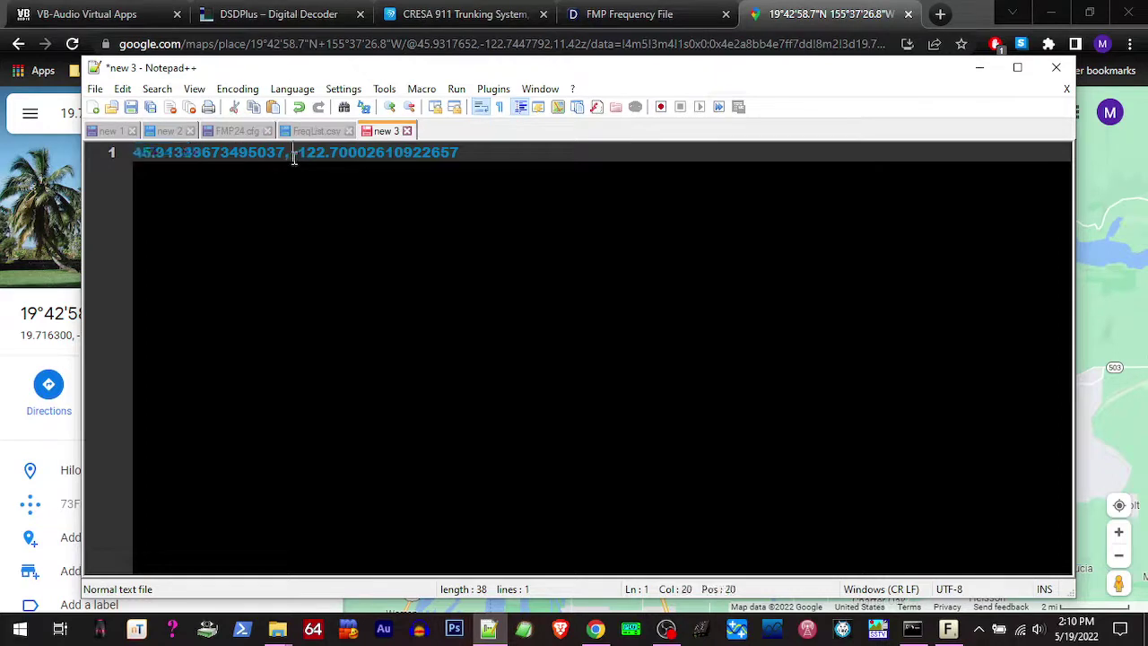
{"action": "left_click_drag", "start_coordinate": [293, 157], "coordinate": [364, 154]}
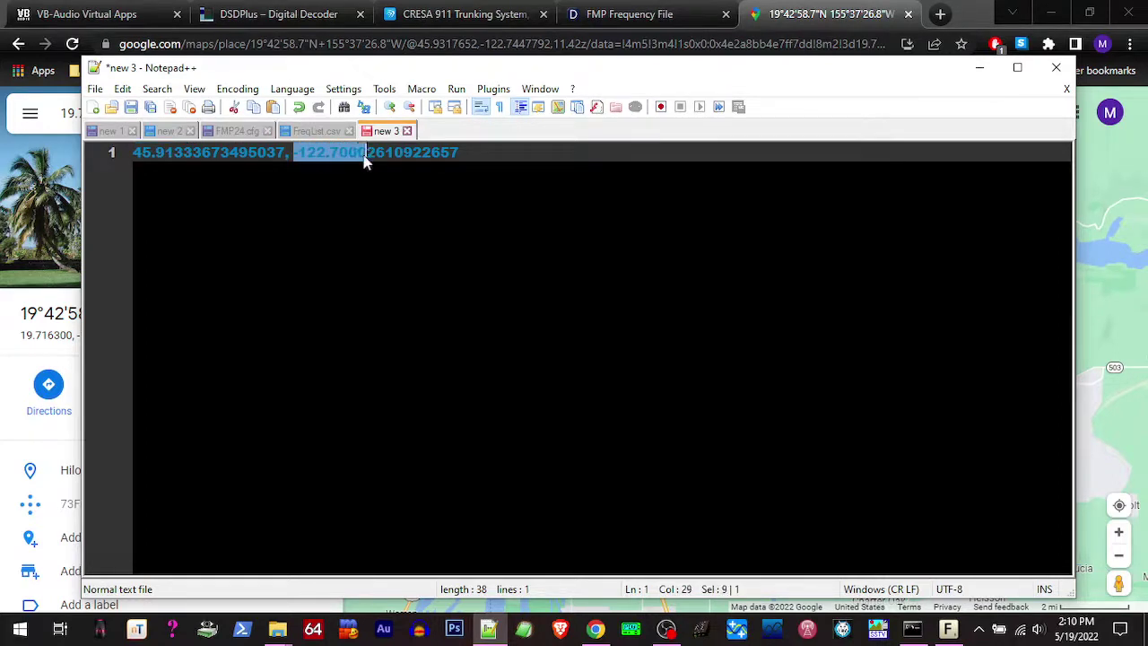
{"action": "right_click", "coordinate": [355, 160]}
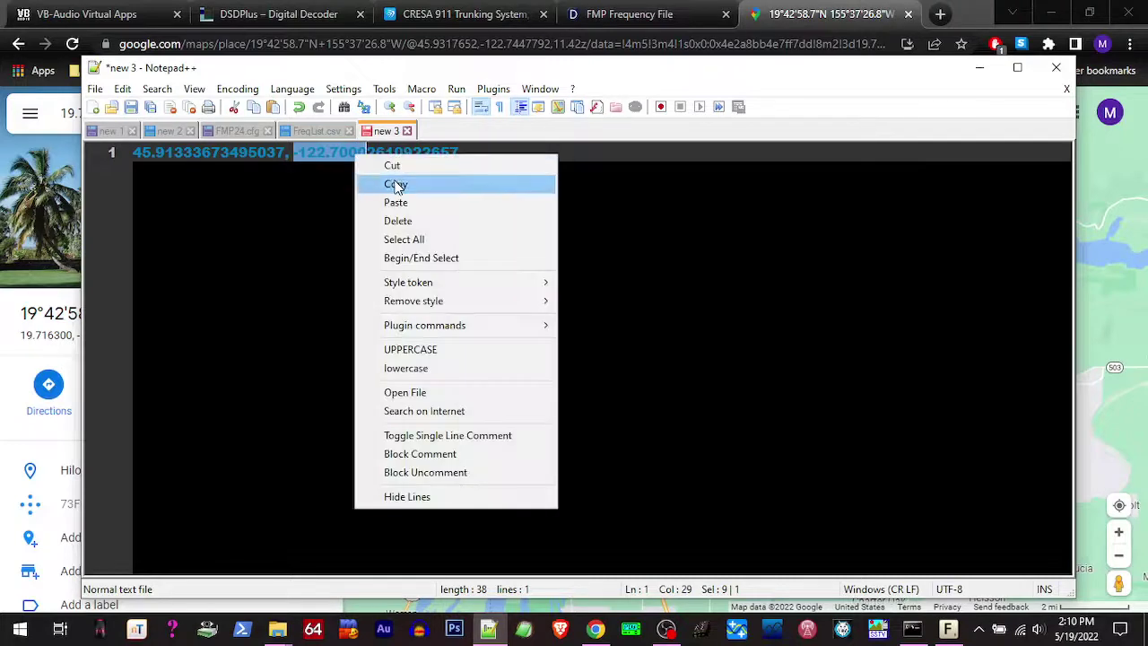
{"action": "left_click", "coordinate": [396, 183]}
{"action": "left_click", "coordinate": [249, 133]}
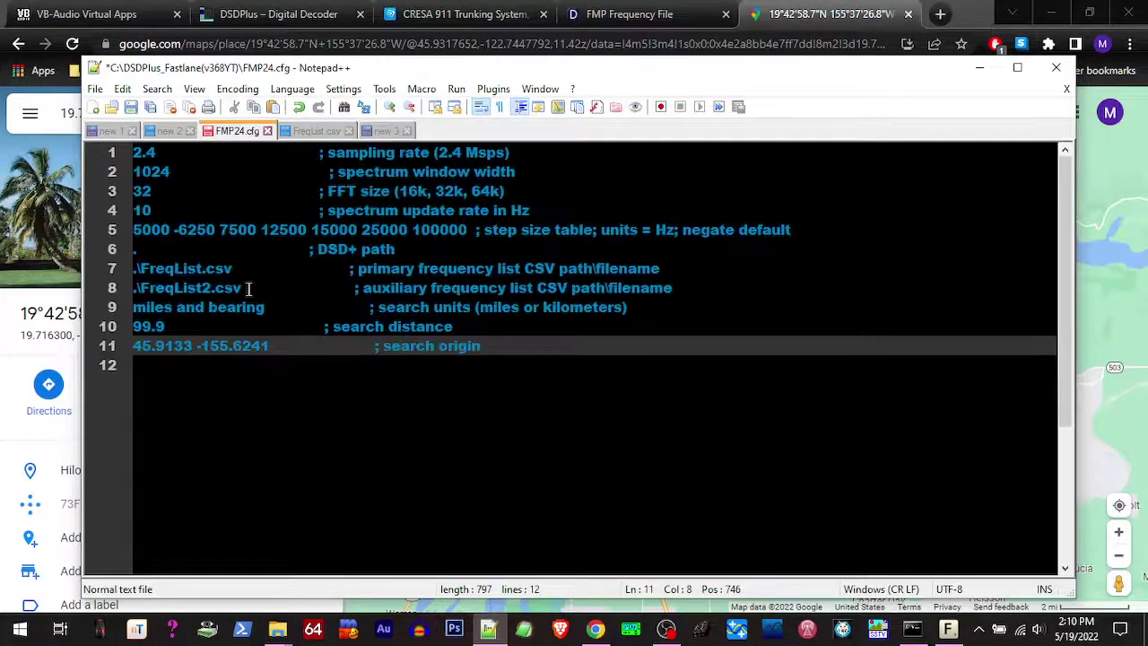
{"action": "left_click_drag", "start_coordinate": [196, 347], "coordinate": [271, 346]}
{"action": "right_click", "coordinate": [266, 352]}
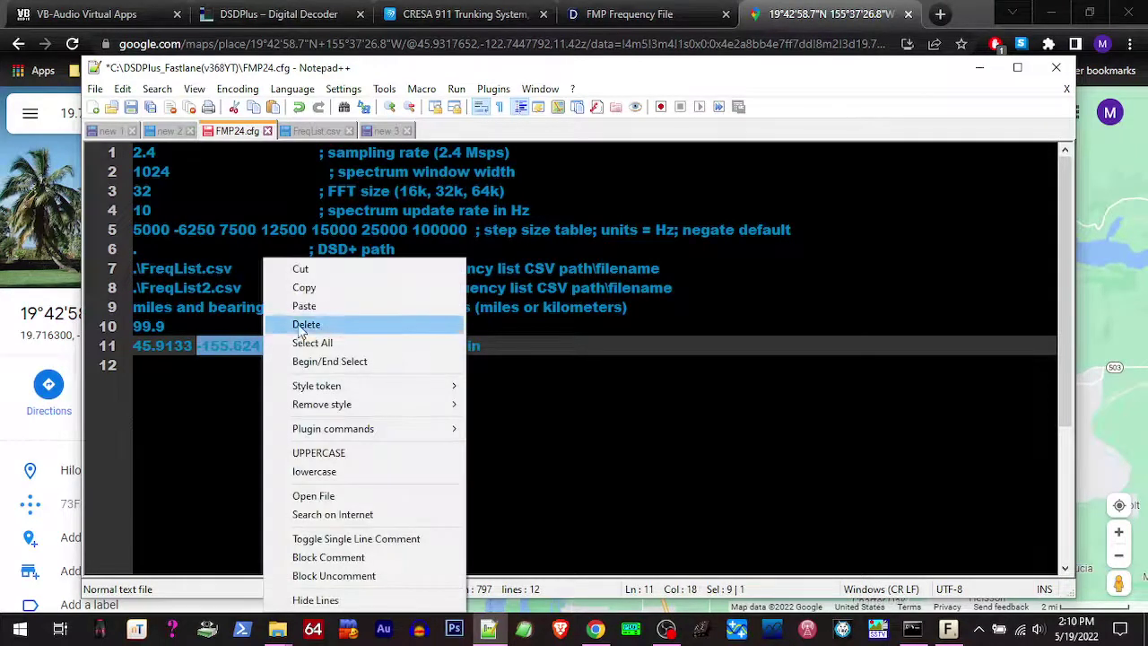
{"action": "left_click", "coordinate": [310, 307]}
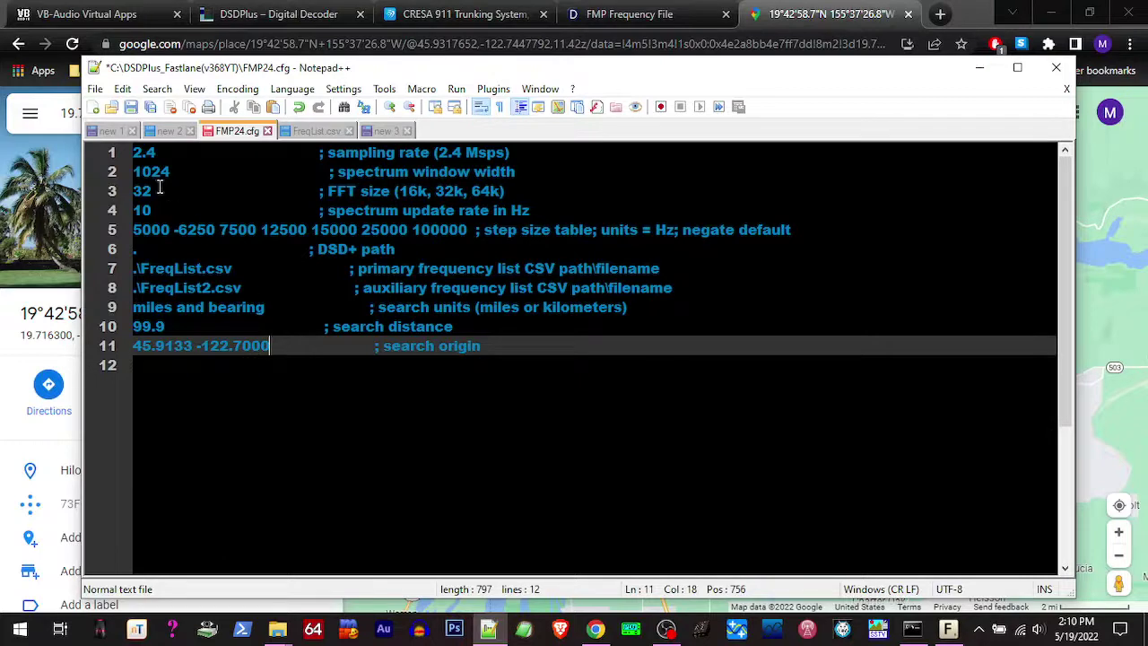
{"action": "left_click", "coordinate": [130, 107]}
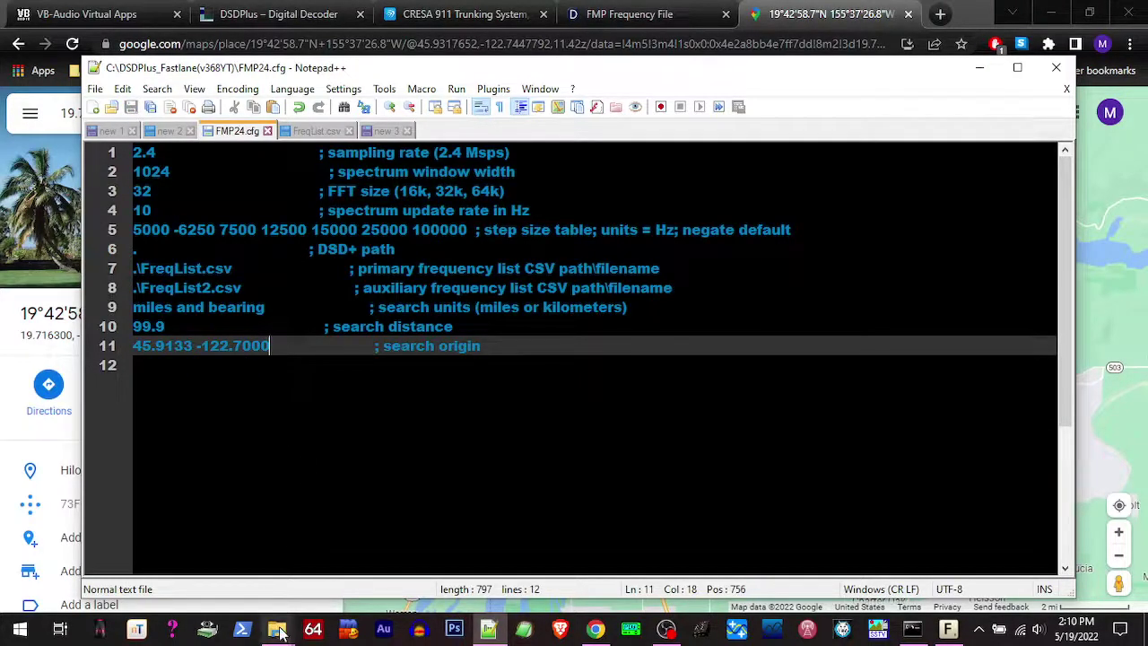
Step: Switch to File Explorer and check that FreqList.csv is in the DSDPlus_Fastlane(v368YT) folder
{"action": "mouse_move", "coordinate": [277, 630]}
{"action": "left_click", "coordinate": [260, 590]}
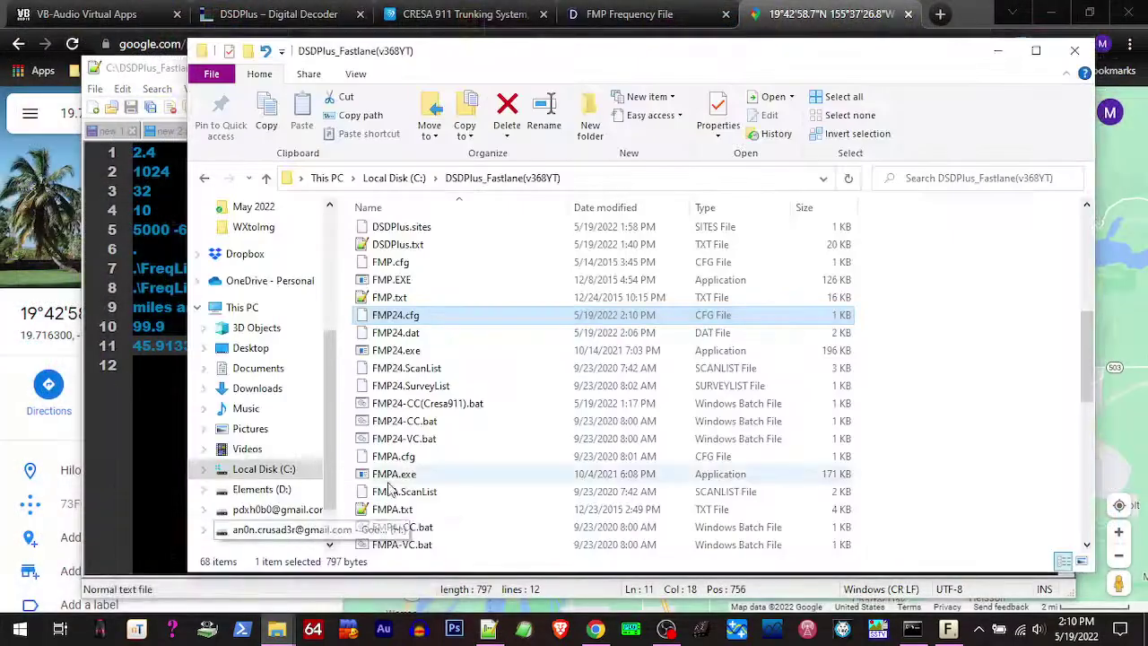
{"action": "scroll", "coordinate": [453, 408], "scroll_direction": "down", "scroll_amount": 2}
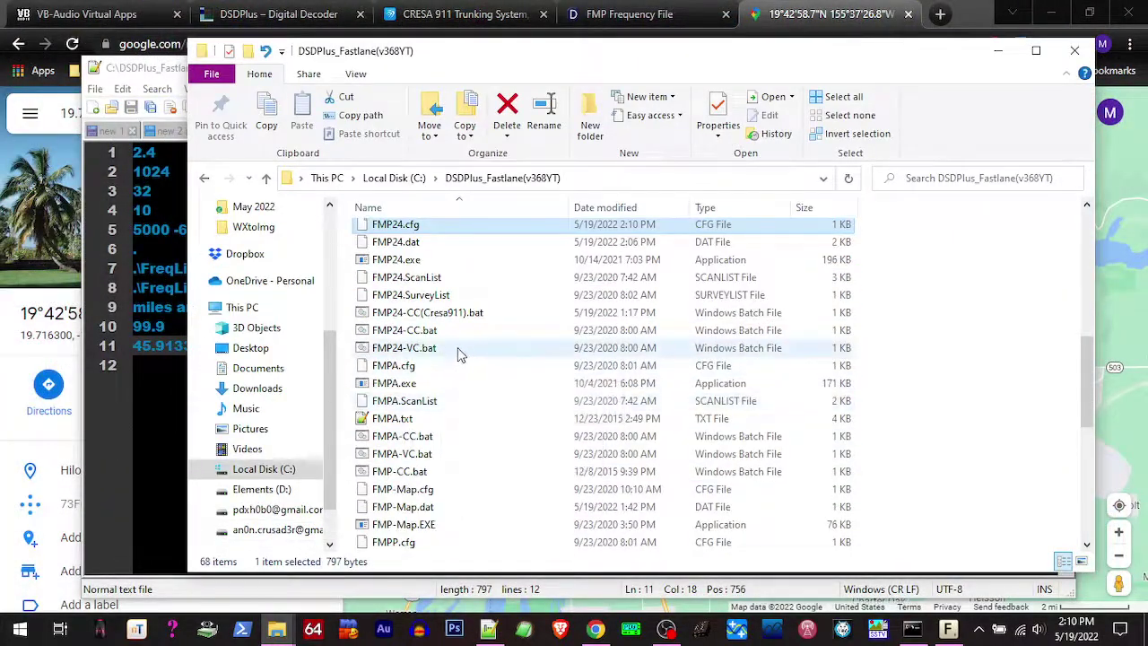
{"action": "scroll", "coordinate": [458, 352], "scroll_direction": "down", "scroll_amount": 2}
{"action": "scroll", "coordinate": [457, 352], "scroll_direction": "down", "scroll_amount": 1}
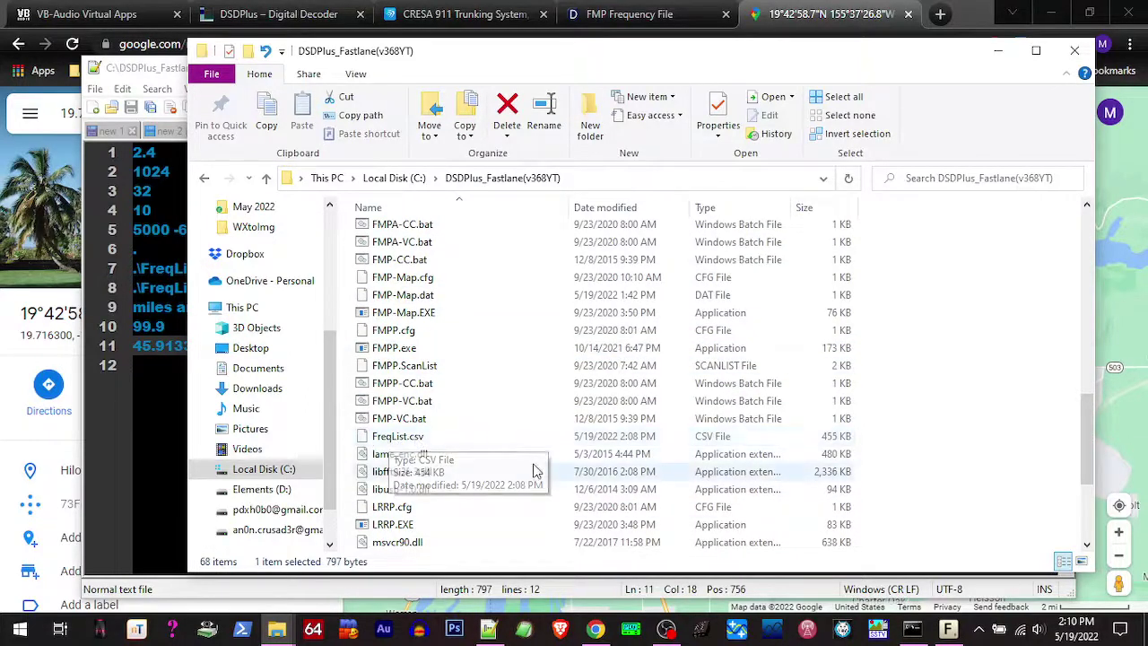
Step: Close the running FMP24 spectrum window and restart FMP24 with FMP24-CC(Cresa911).bat from the DSDPlus_Fastlane(v368YT) folder
{"action": "left_click", "coordinate": [950, 631]}
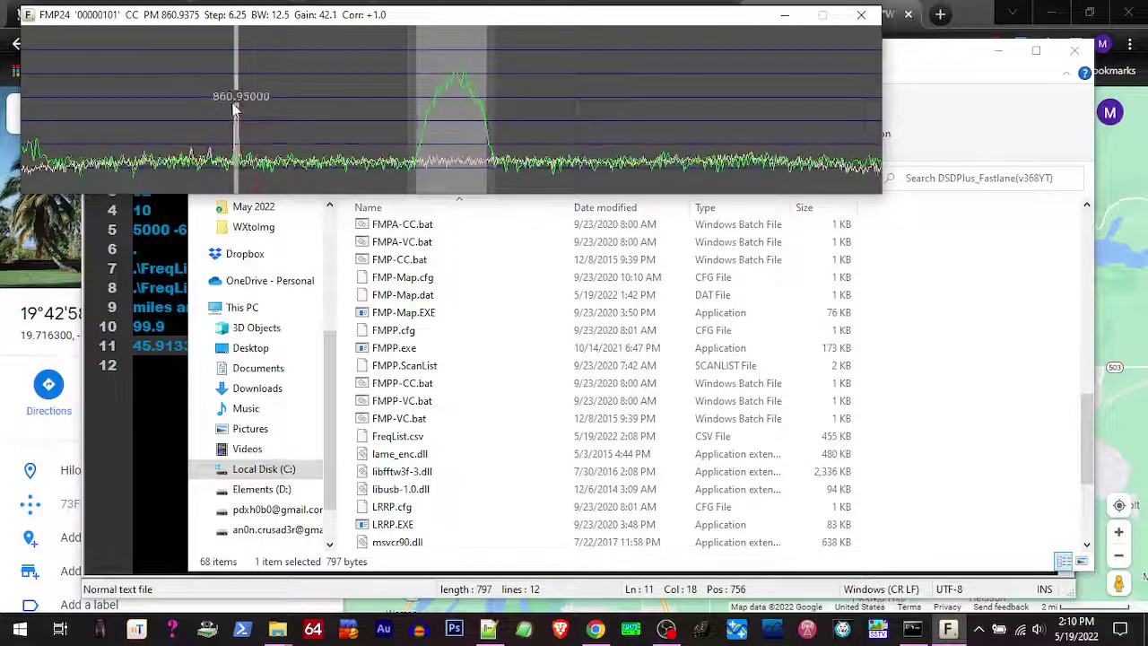
{"action": "left_click", "coordinate": [861, 14]}
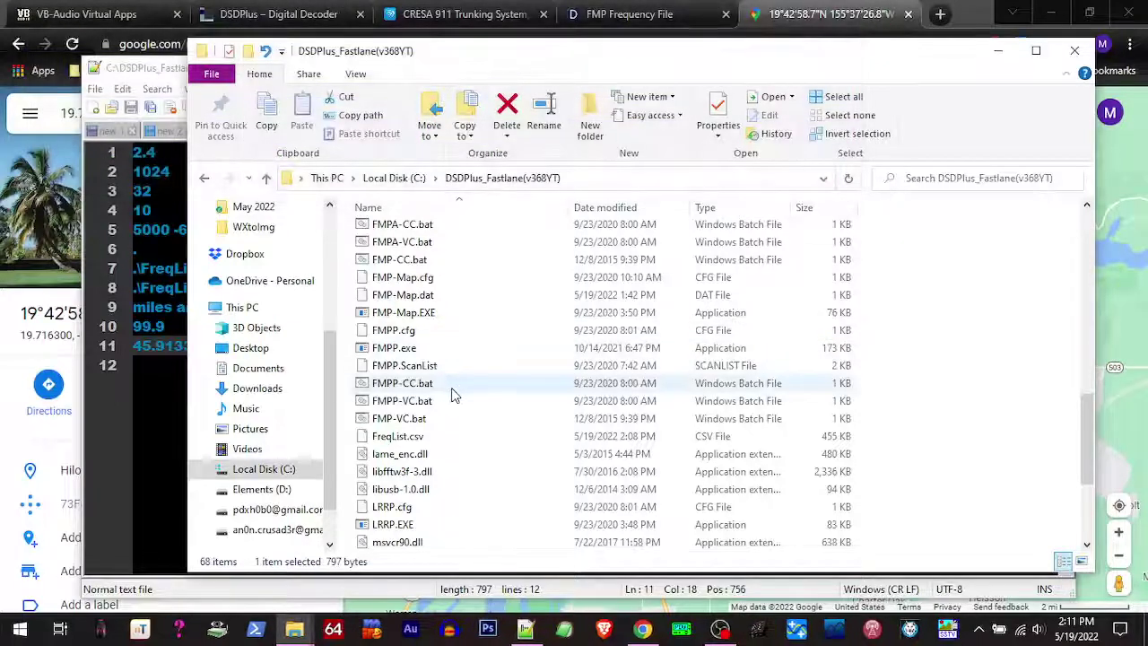
{"action": "scroll", "coordinate": [453, 394], "scroll_direction": "up", "scroll_amount": 5}
{"action": "scroll", "coordinate": [453, 395], "scroll_direction": "up", "scroll_amount": 3}
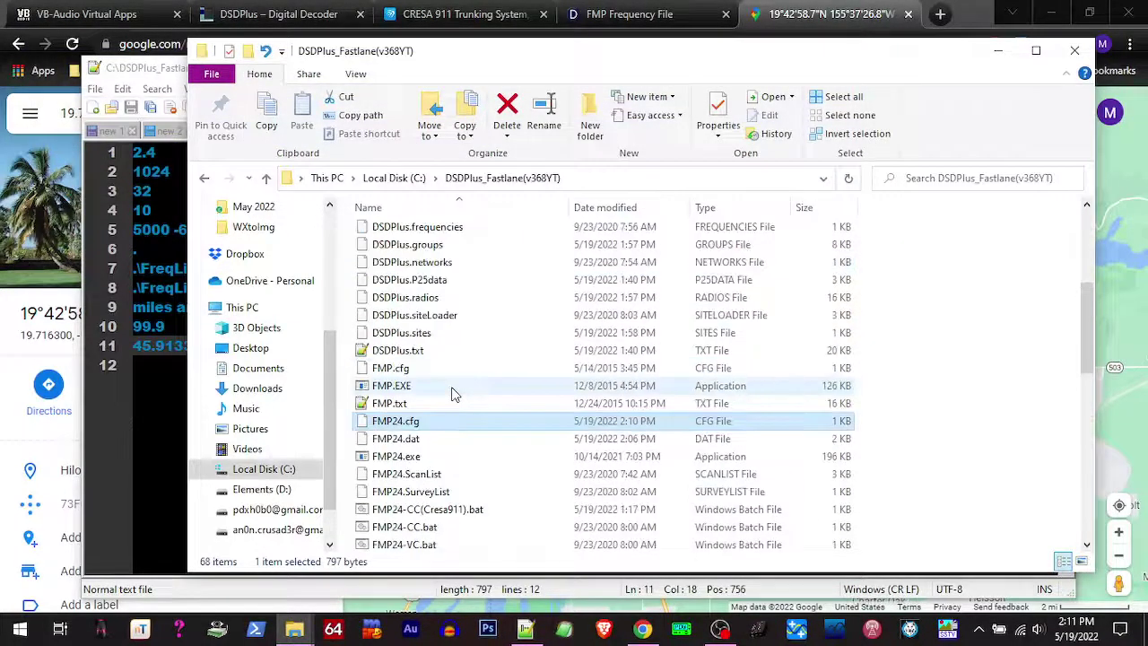
{"action": "scroll", "coordinate": [453, 395], "scroll_direction": "down", "scroll_amount": 4}
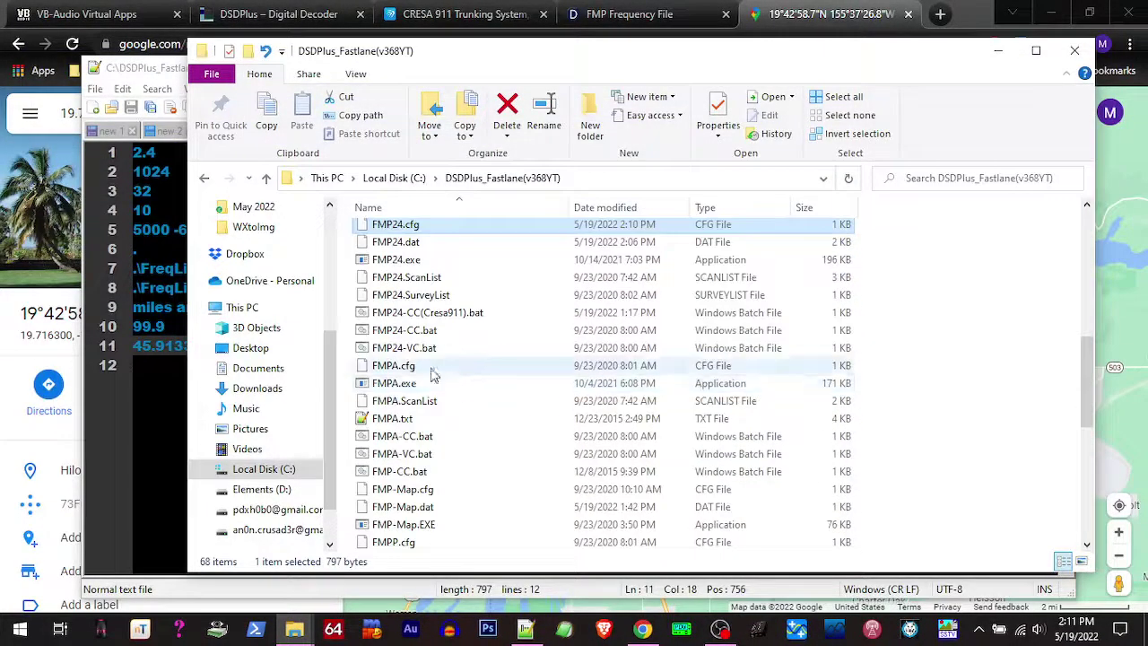
{"action": "double_click", "coordinate": [405, 316]}
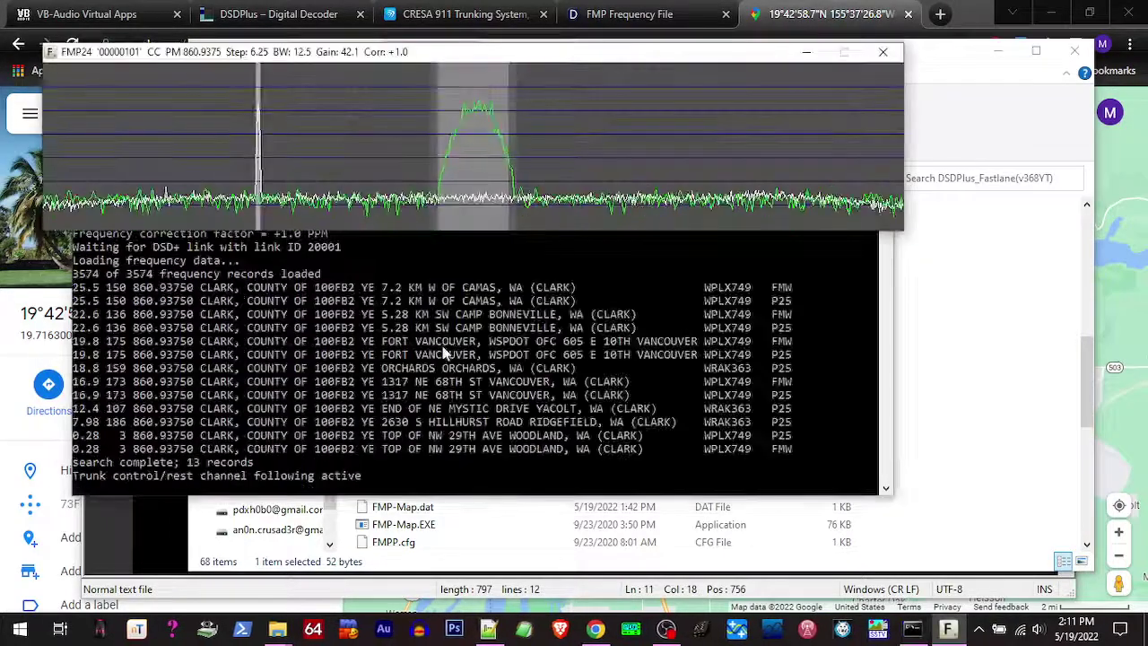
Step: Review the frequency records listed for 860.93750 in the FMP24 console and return to the spectrum window
{"action": "left_click", "coordinate": [526, 281]}
{"action": "scroll", "coordinate": [504, 282], "scroll_direction": "up", "scroll_amount": 8}
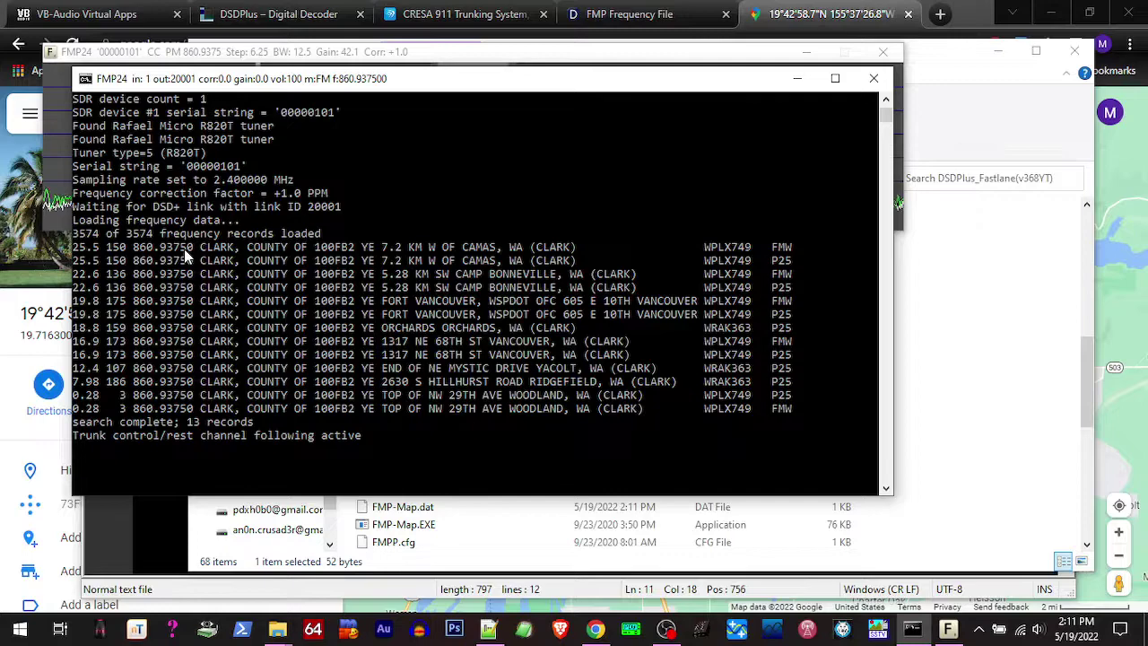
{"action": "left_click", "coordinate": [943, 632]}
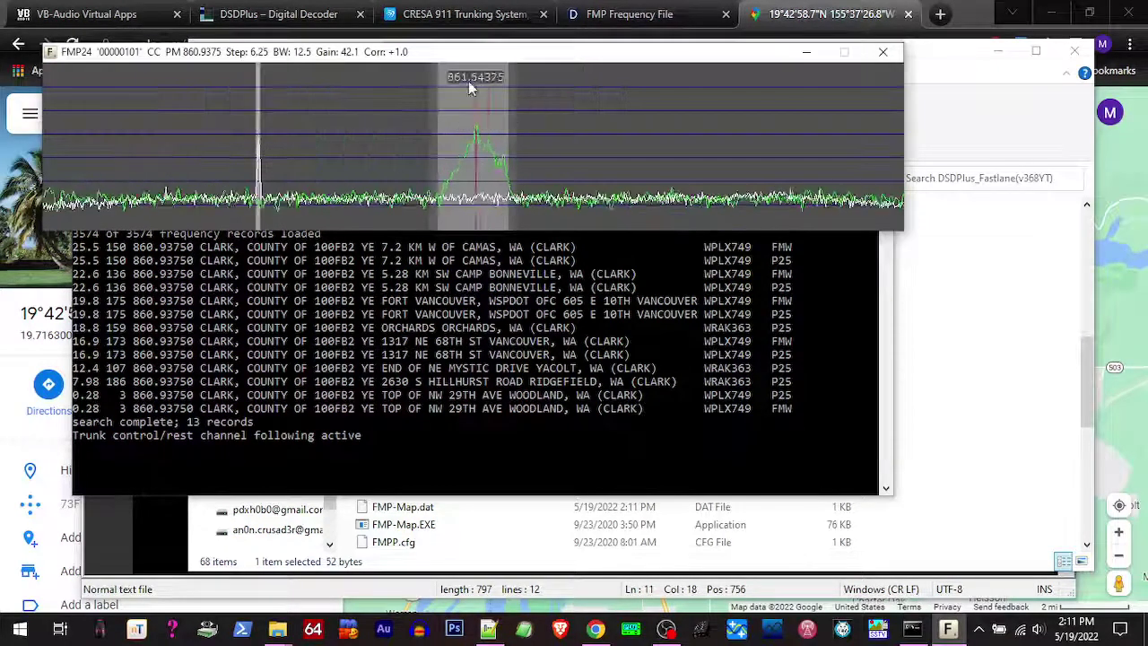
Step: Tune FMP24 to the 451.15000 MHz signal and then to 452.70625 MHz to look up its frequency records
{"action": "mouse_move", "coordinate": [258, 168]}
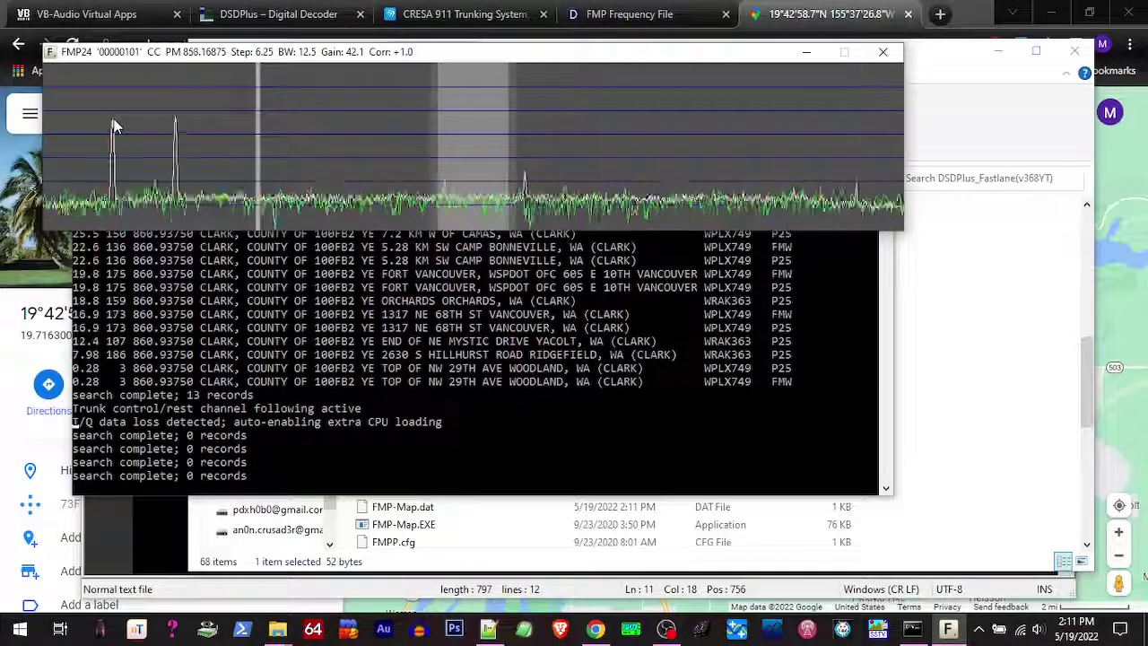
{"action": "mouse_move", "coordinate": [175, 165]}
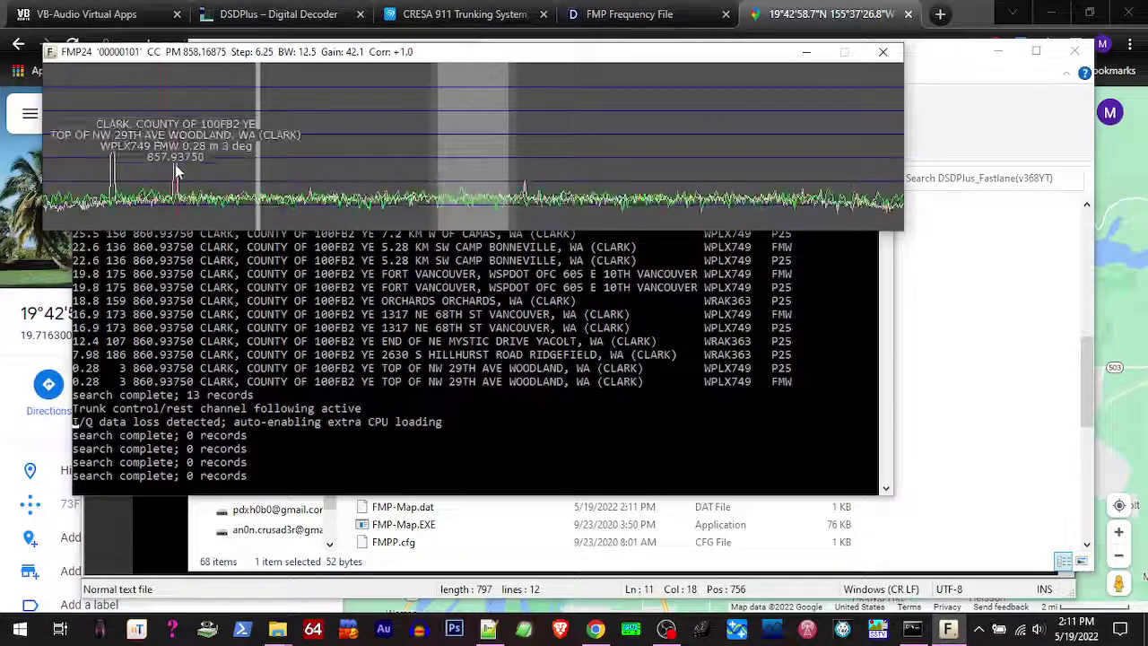
{"action": "mouse_move", "coordinate": [473, 170]}
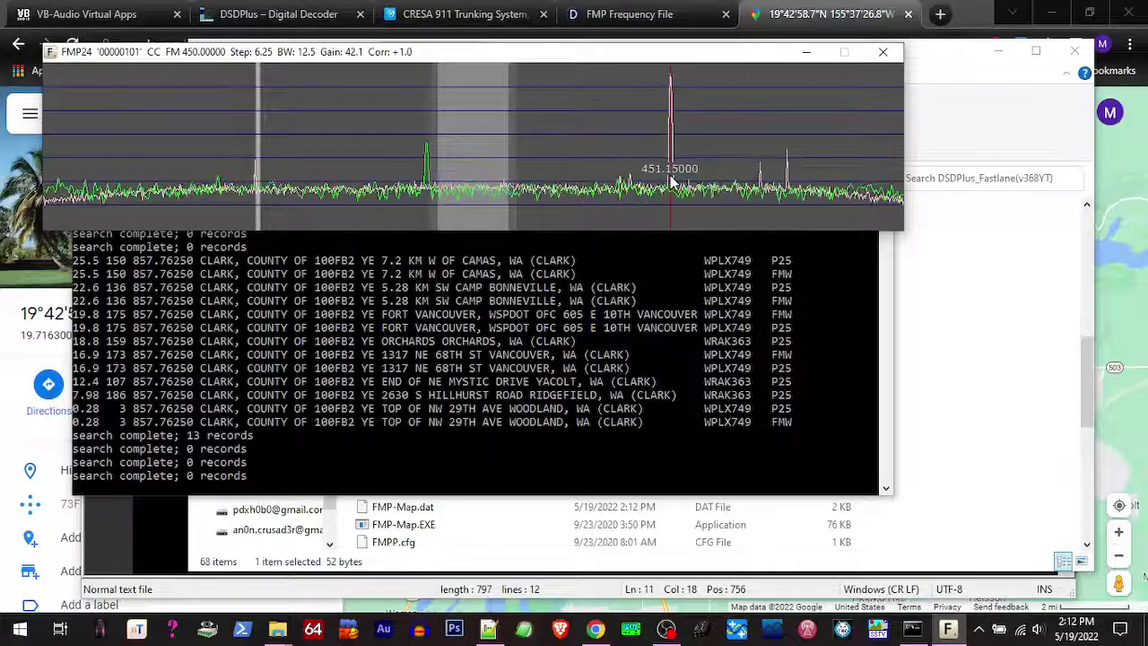
{"action": "left_click", "coordinate": [671, 184]}
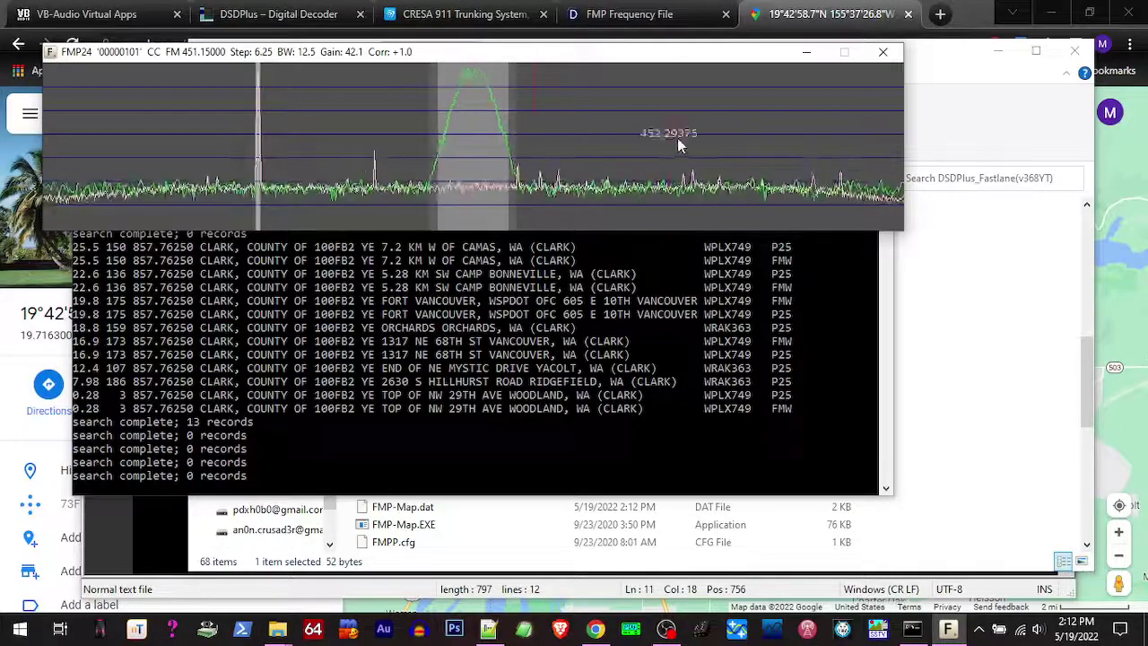
{"action": "left_click", "coordinate": [815, 138]}
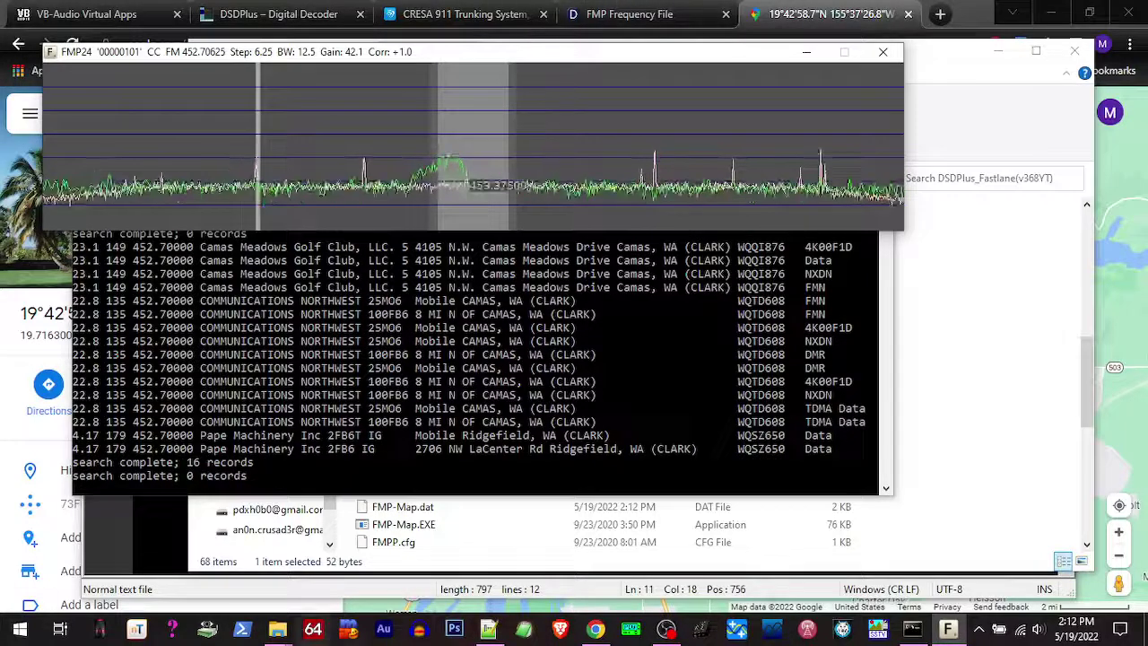
Step: Launch DSD+ with 1R(vb-a).bat from the DSDPlus_Fastlane(v368YT) folder and arrange its windows with the FMP24 spectrum in front
{"action": "left_click", "coordinate": [473, 538]}
{"action": "scroll", "coordinate": [421, 332], "scroll_direction": "up", "scroll_amount": 10}
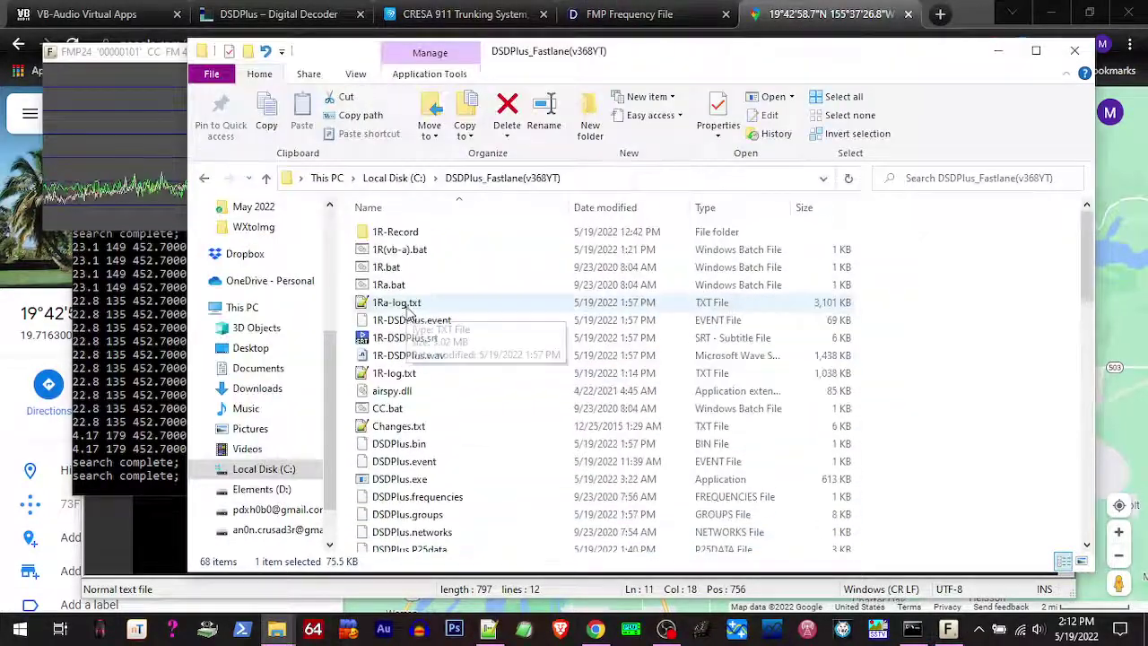
{"action": "double_click", "coordinate": [418, 251]}
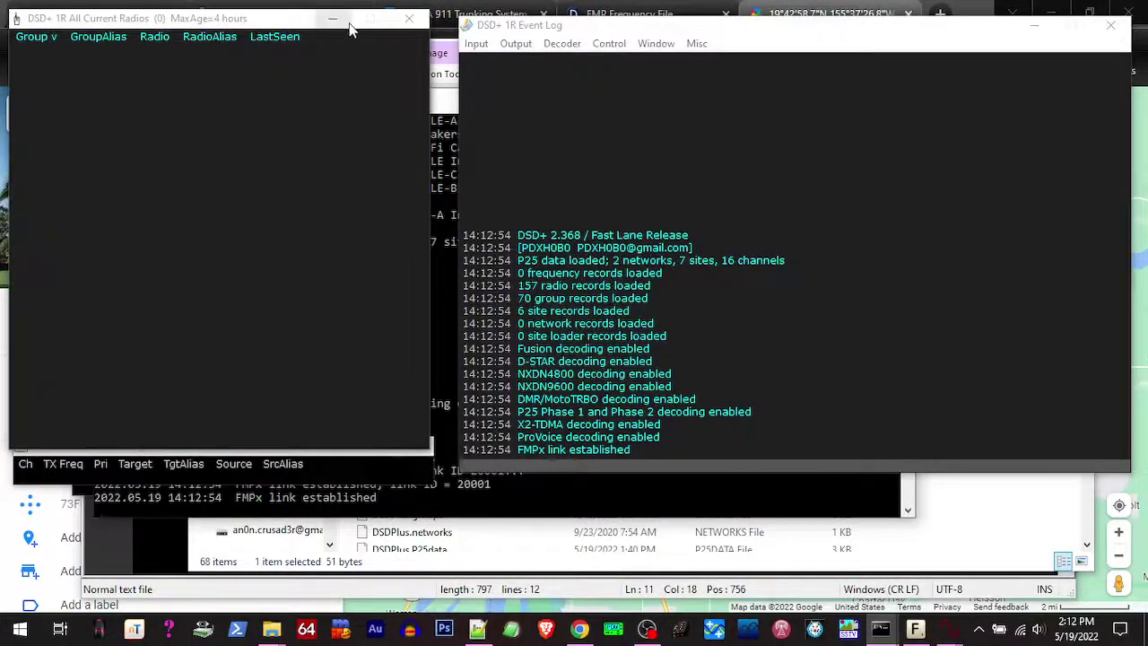
{"action": "left_click", "coordinate": [330, 24]}
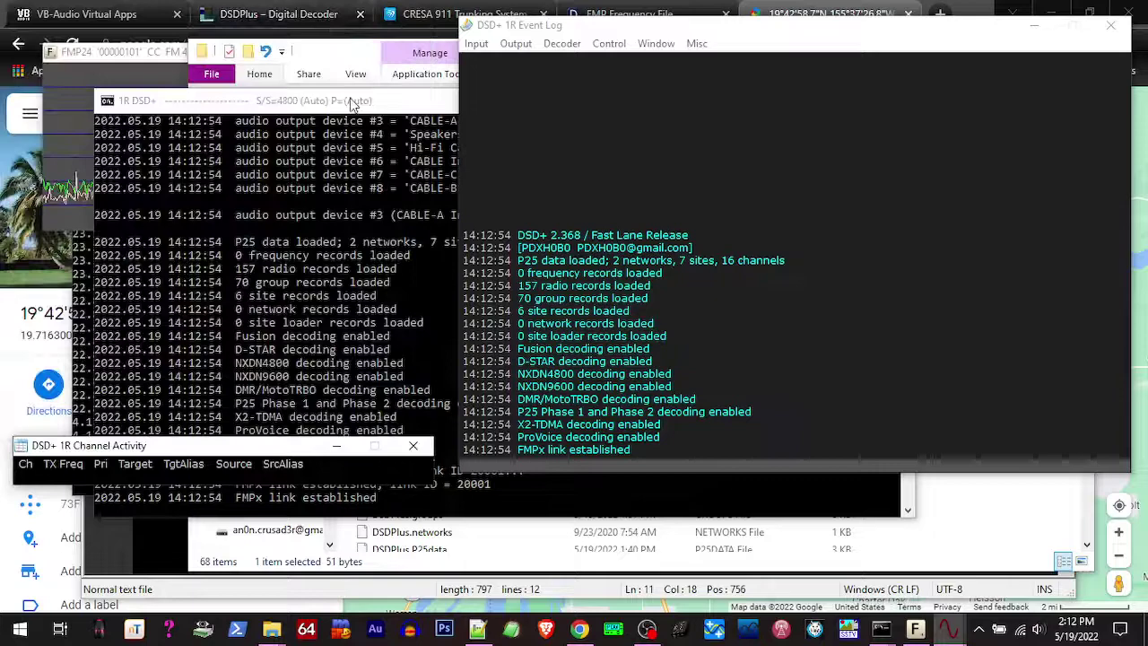
{"action": "left_click_drag", "start_coordinate": [354, 101], "coordinate": [585, 152]}
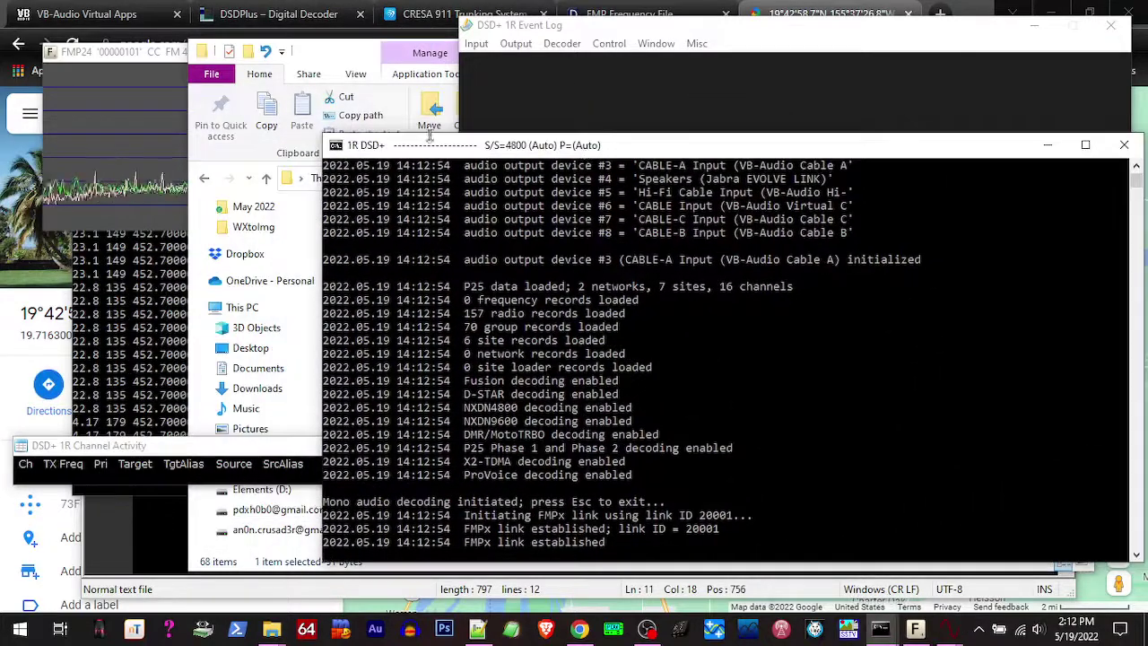
{"action": "left_click", "coordinate": [103, 54]}
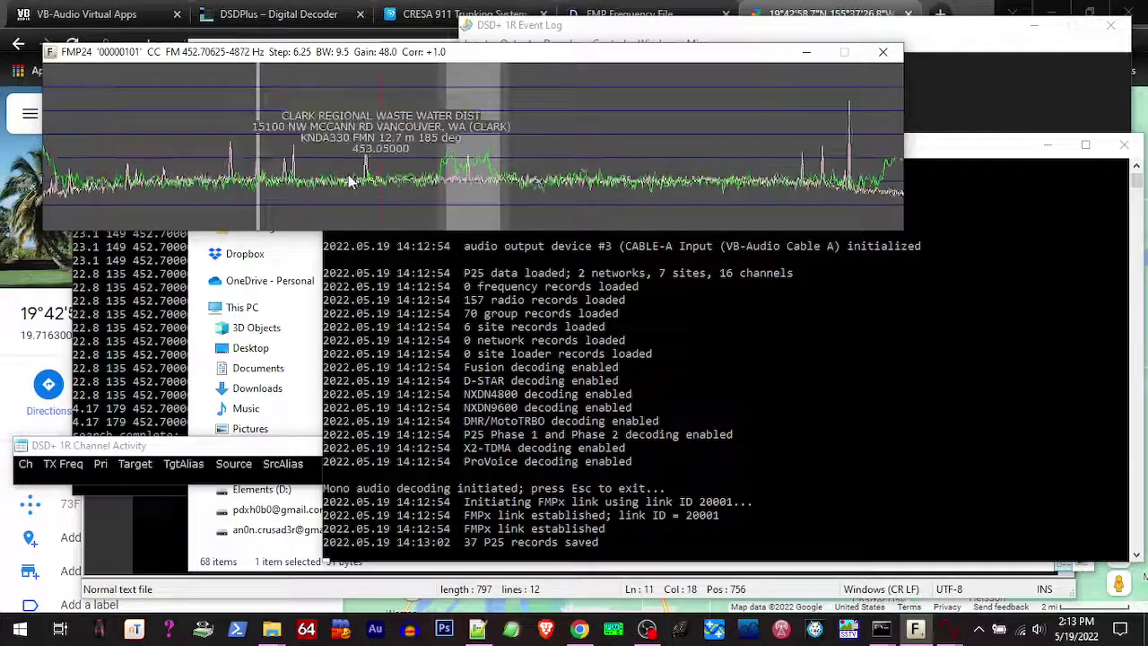
Step: Tune FMP24 in turn to the signals at 452.63125, 453.81250 and 454.21875 MHz
{"action": "left_click", "coordinate": [231, 175]}
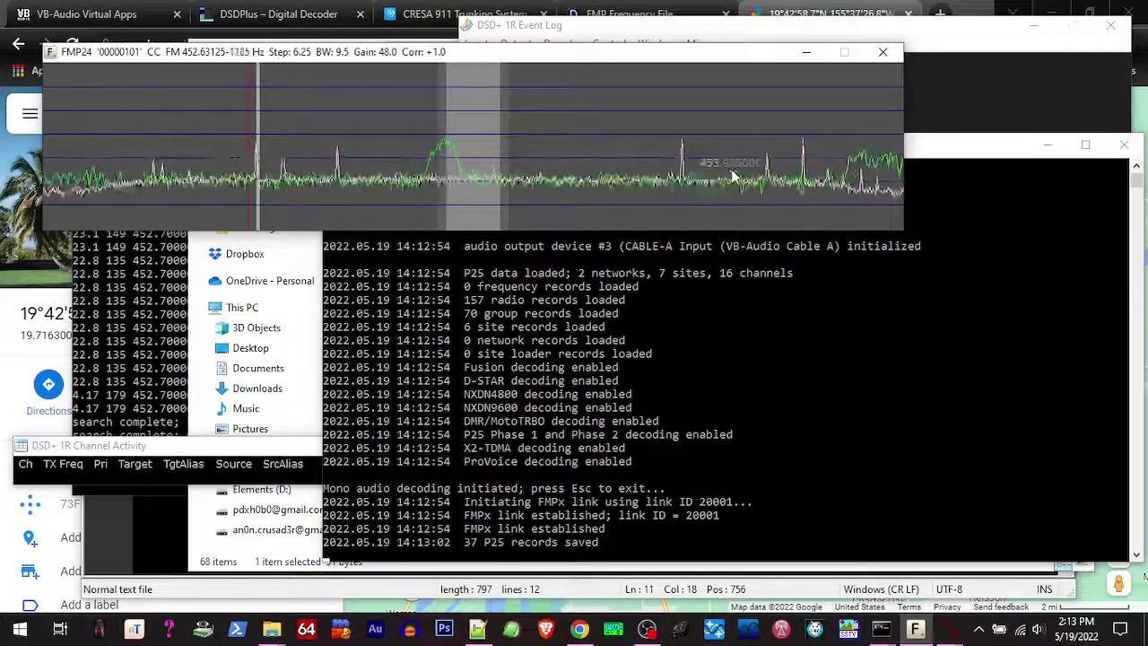
{"action": "mouse_move", "coordinate": [680, 175]}
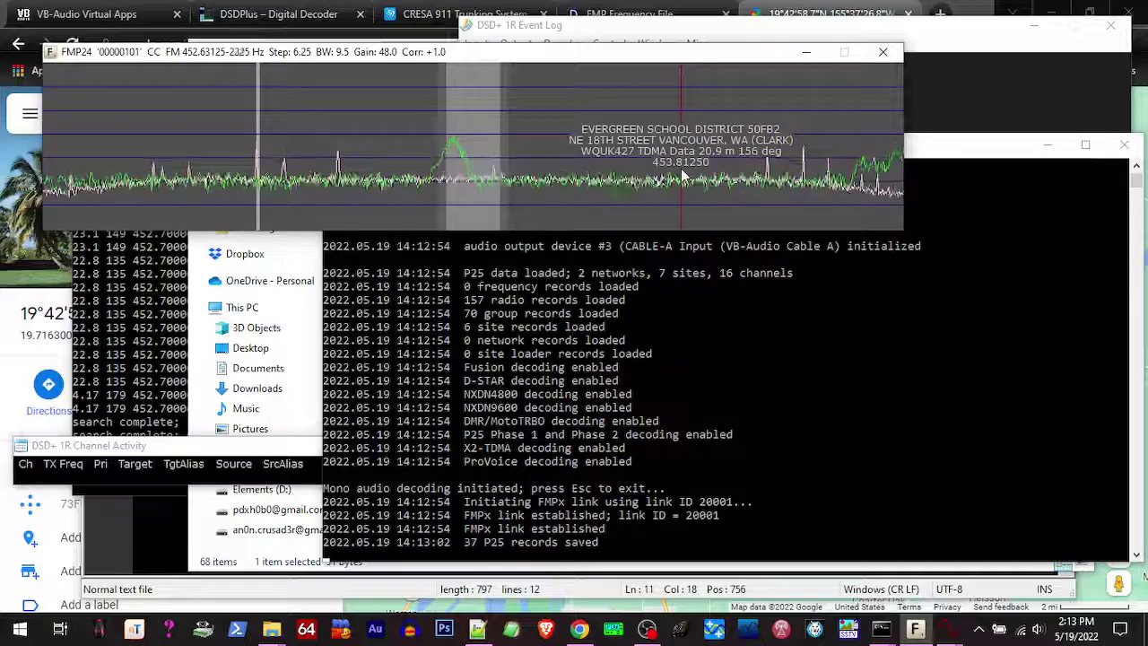
{"action": "left_click", "coordinate": [681, 173]}
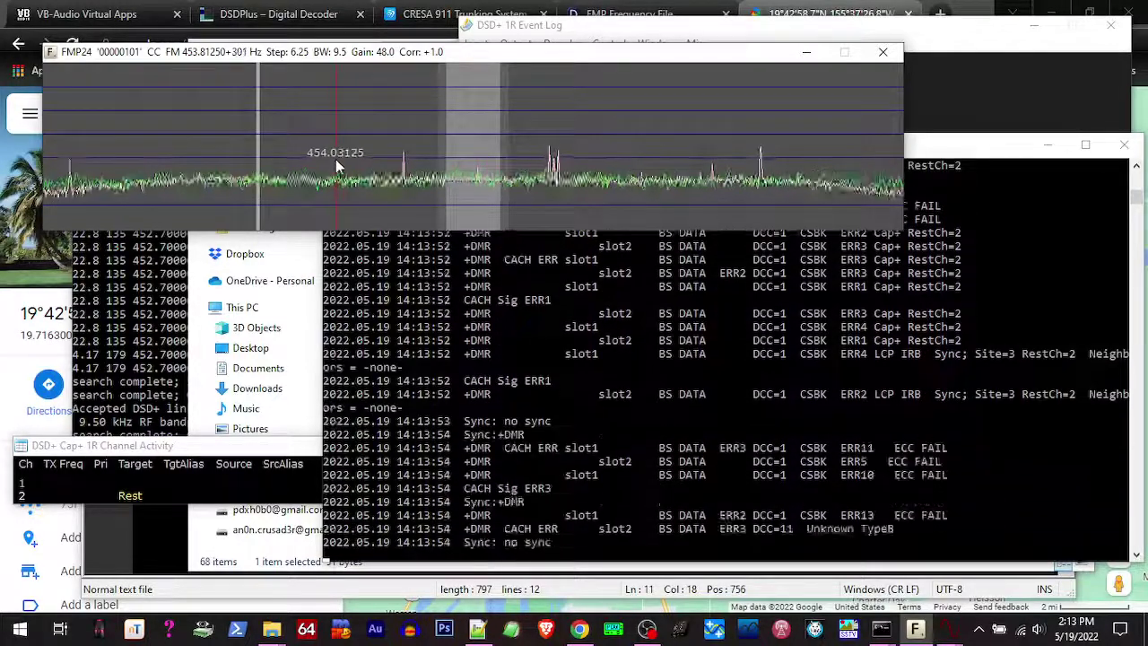
{"action": "left_click", "coordinate": [405, 159]}
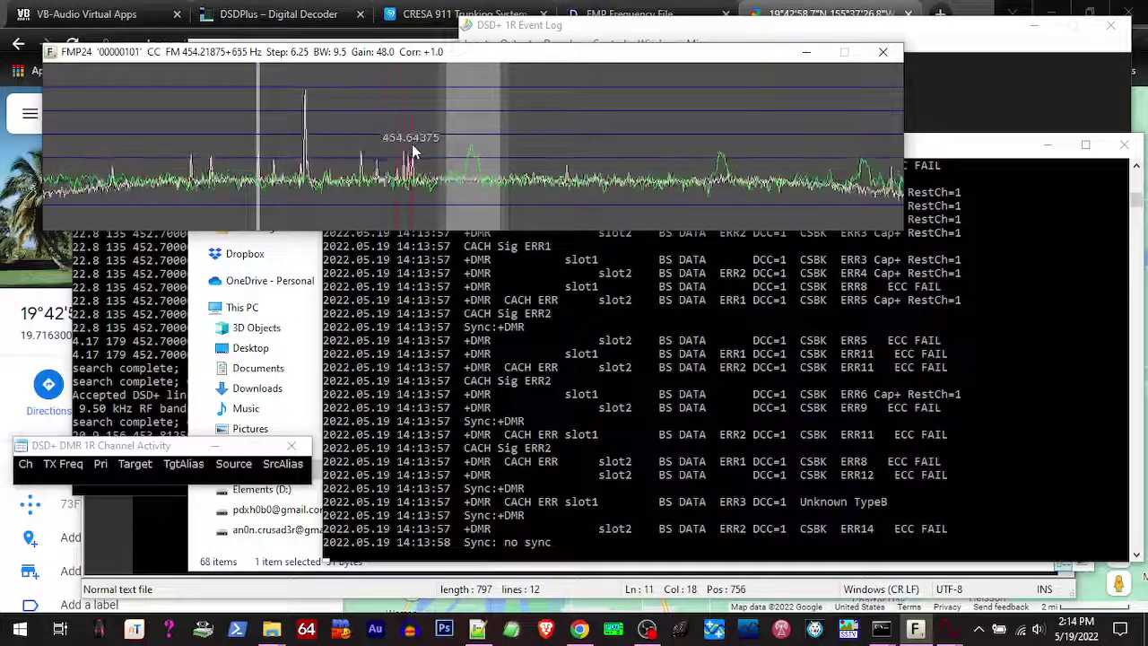
Step: Tune FMP24 to 454.65000 MHz and step the frequency down to 454.62500 MHz
{"action": "left_click", "coordinate": [413, 153]}
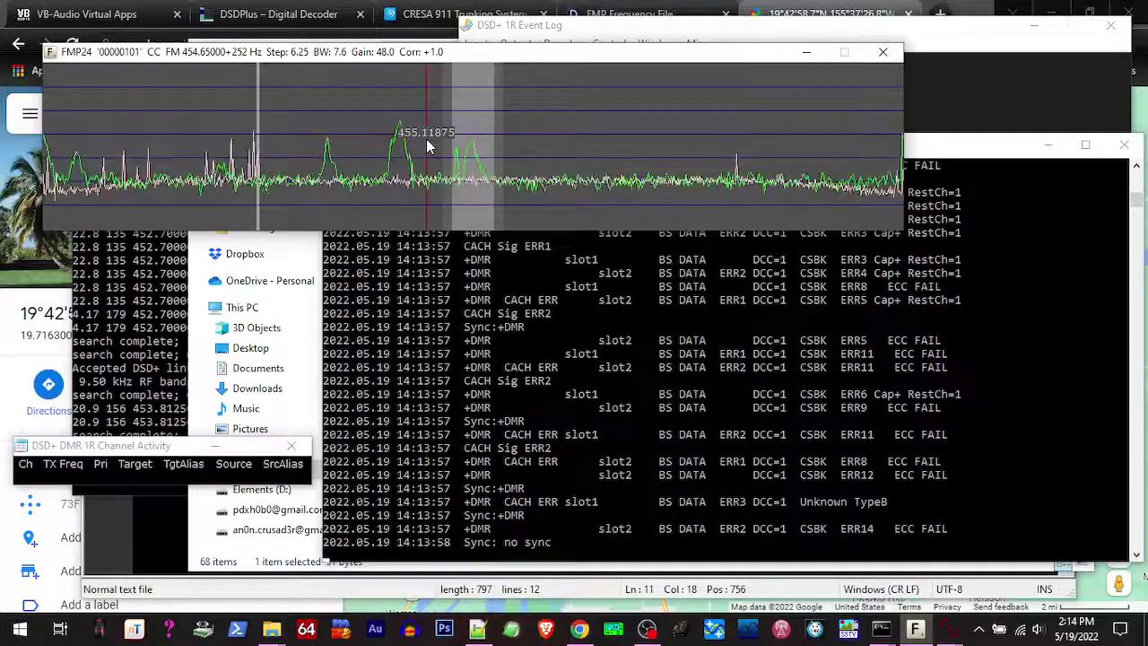
{"action": "scroll", "coordinate": [426, 138], "scroll_direction": "down", "scroll_amount": 1}
{"action": "scroll", "coordinate": [427, 141], "scroll_direction": "down", "scroll_amount": 1}
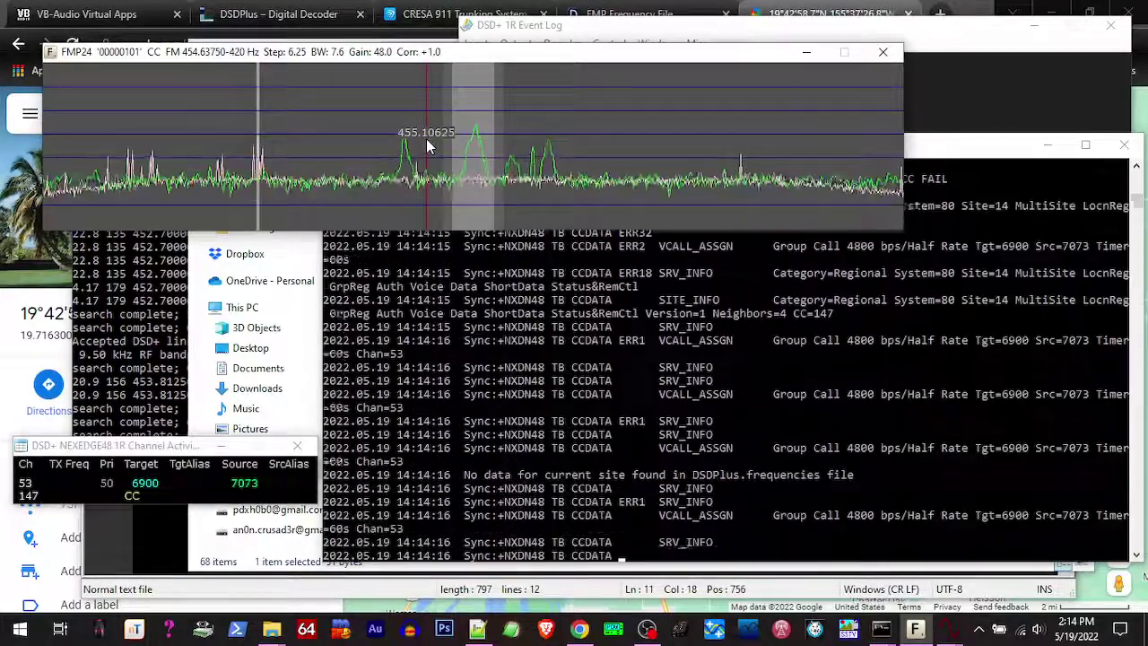
{"action": "scroll", "coordinate": [426, 146], "scroll_direction": "down", "scroll_amount": 1}
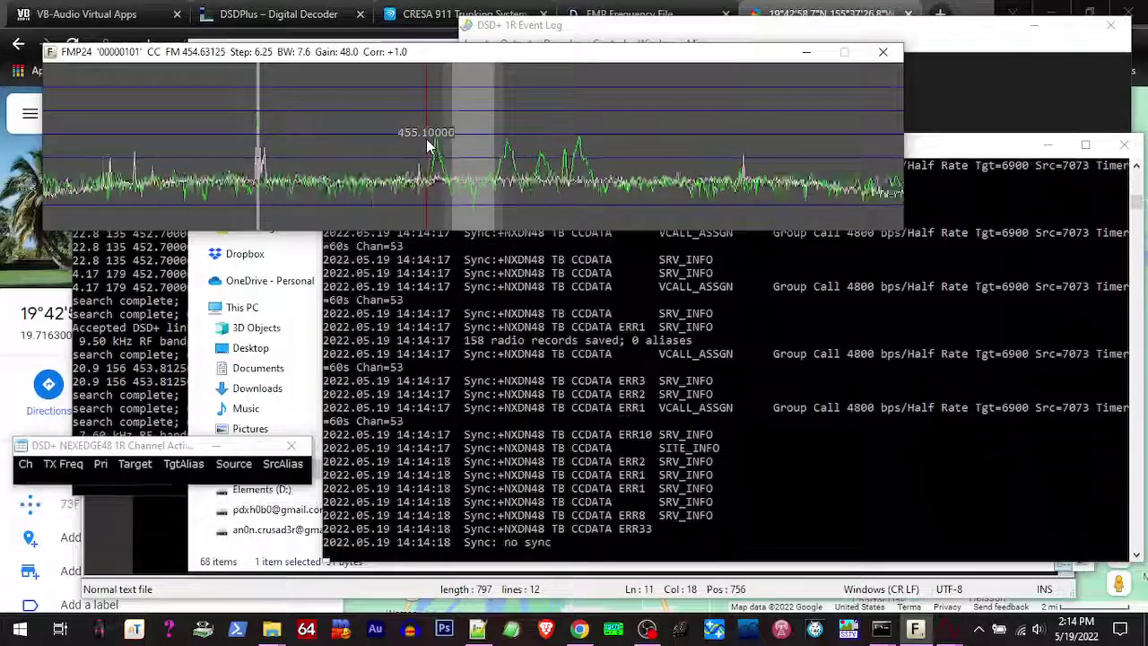
{"action": "scroll", "coordinate": [426, 146], "scroll_direction": "down", "scroll_amount": 1}
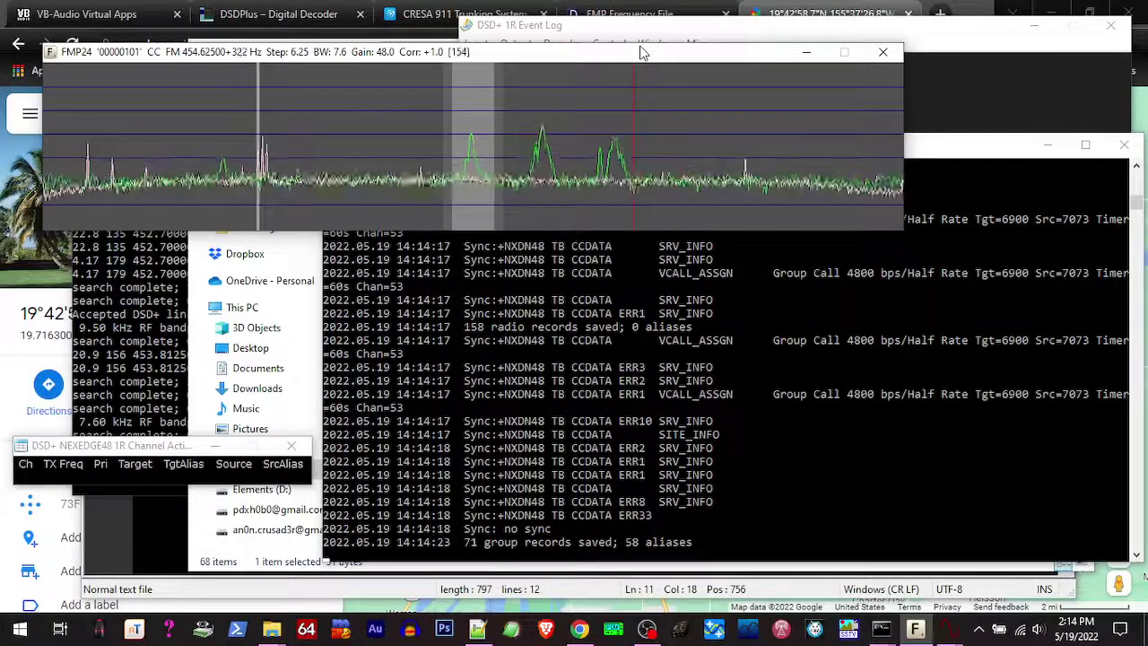
Step: Tune FMP24 to 154 MHz, then to the signals at 154.23125, 154.23750 and 154.18150 MHz
{"action": "key", "text": "Return"}
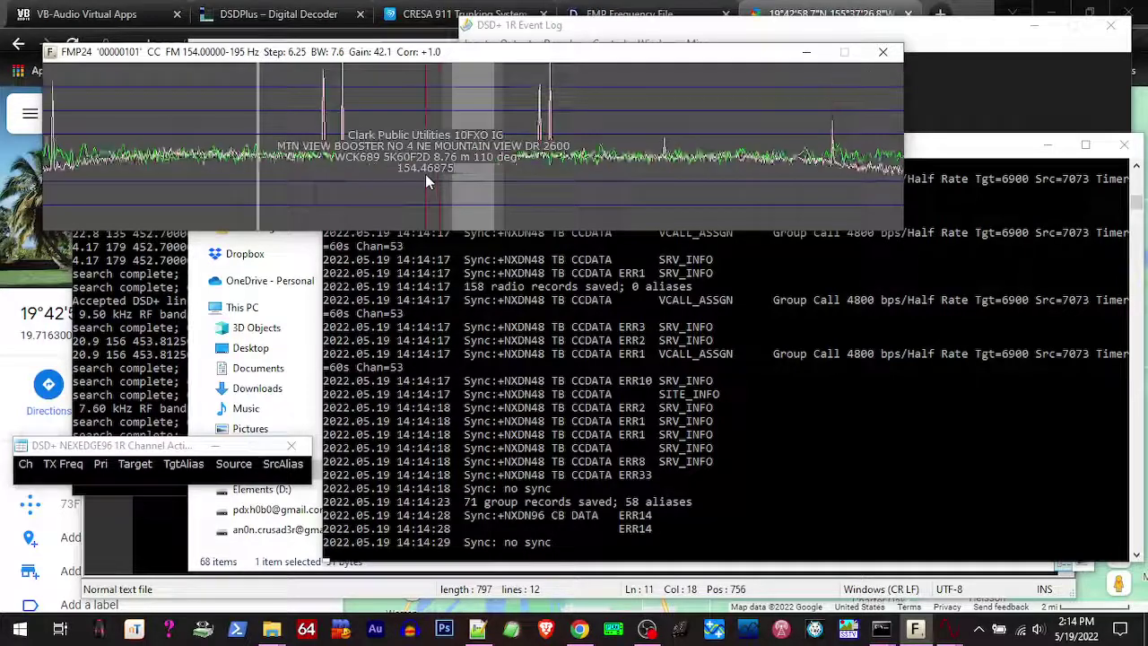
{"action": "left_click", "coordinate": [550, 181]}
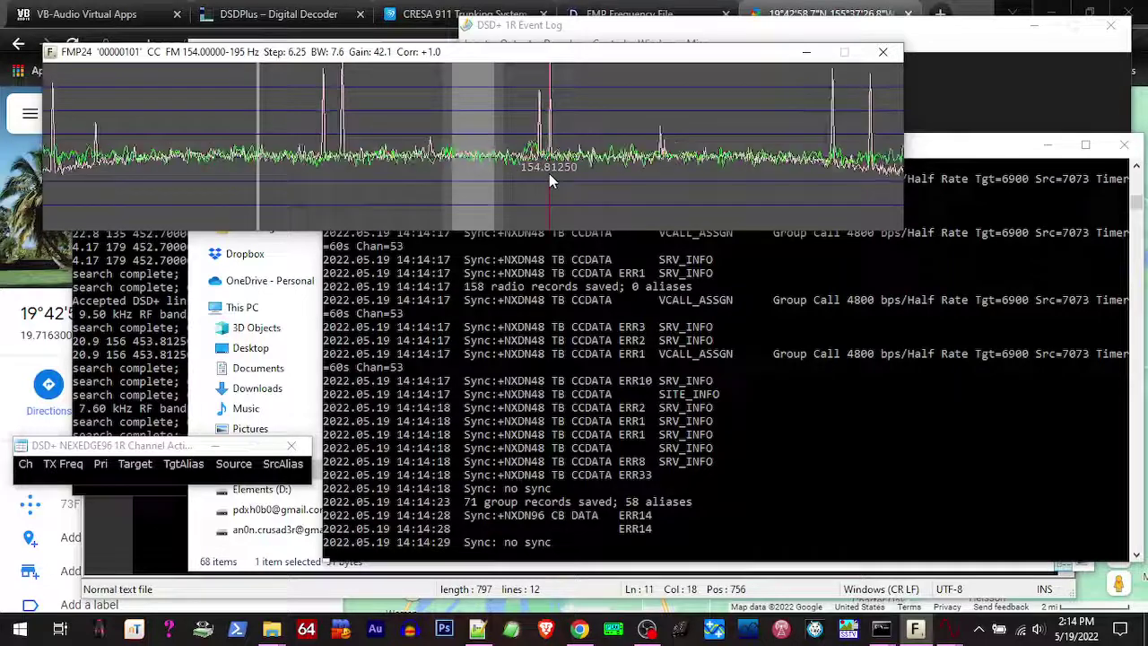
{"action": "left_click", "coordinate": [833, 164]}
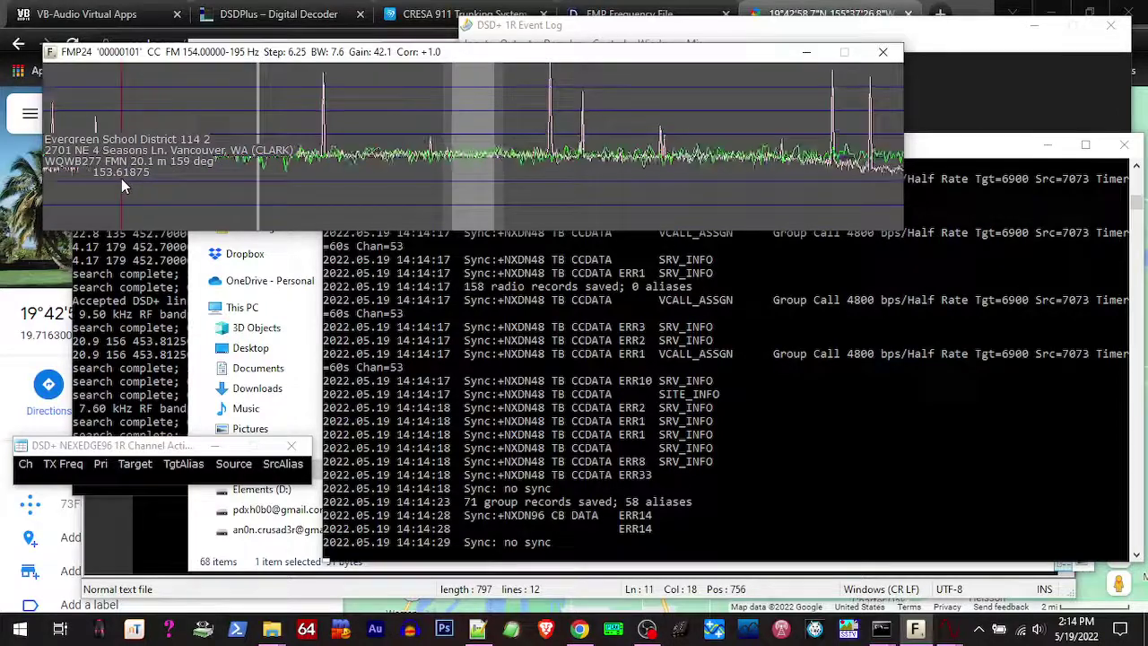
{"action": "left_click", "coordinate": [344, 157]}
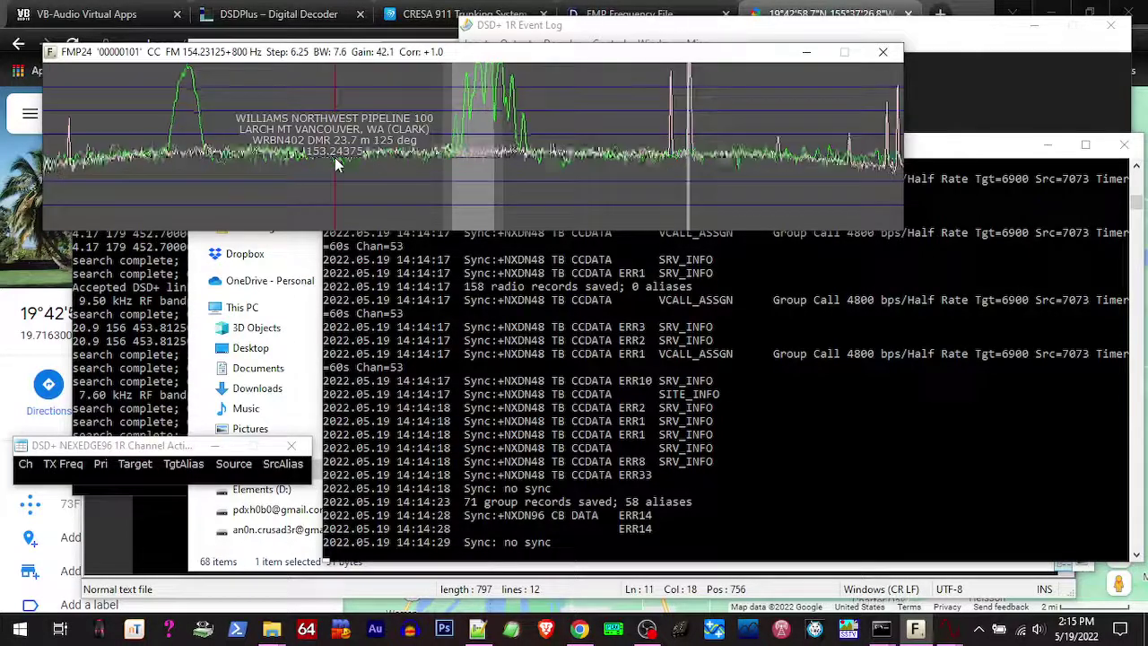
{"action": "scroll", "coordinate": [334, 157], "scroll_direction": "up", "scroll_amount": 1}
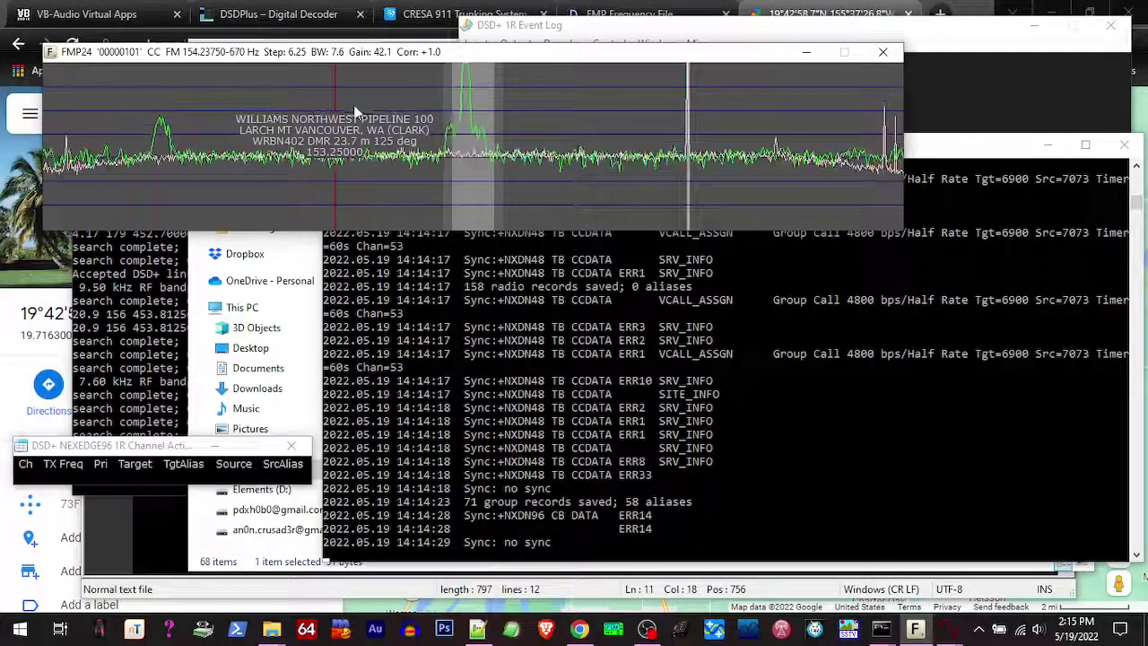
{"action": "left_click", "coordinate": [668, 145]}
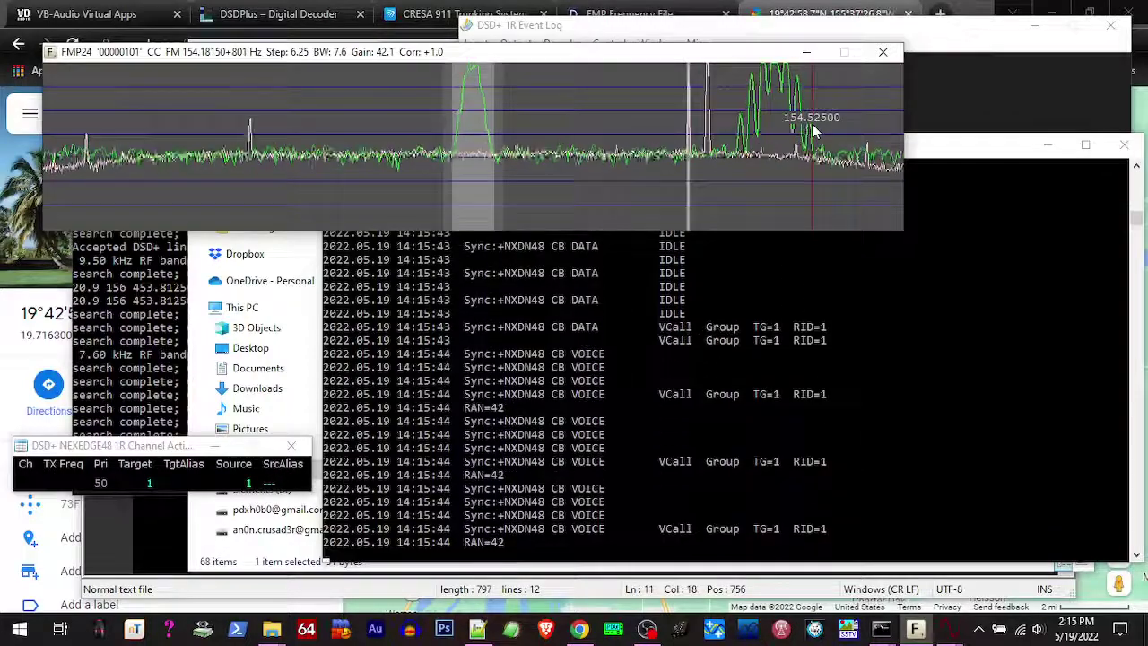
Step: Close the running DSD+ decoder and the FMP24 spectrum window
{"action": "left_click", "coordinate": [884, 54]}
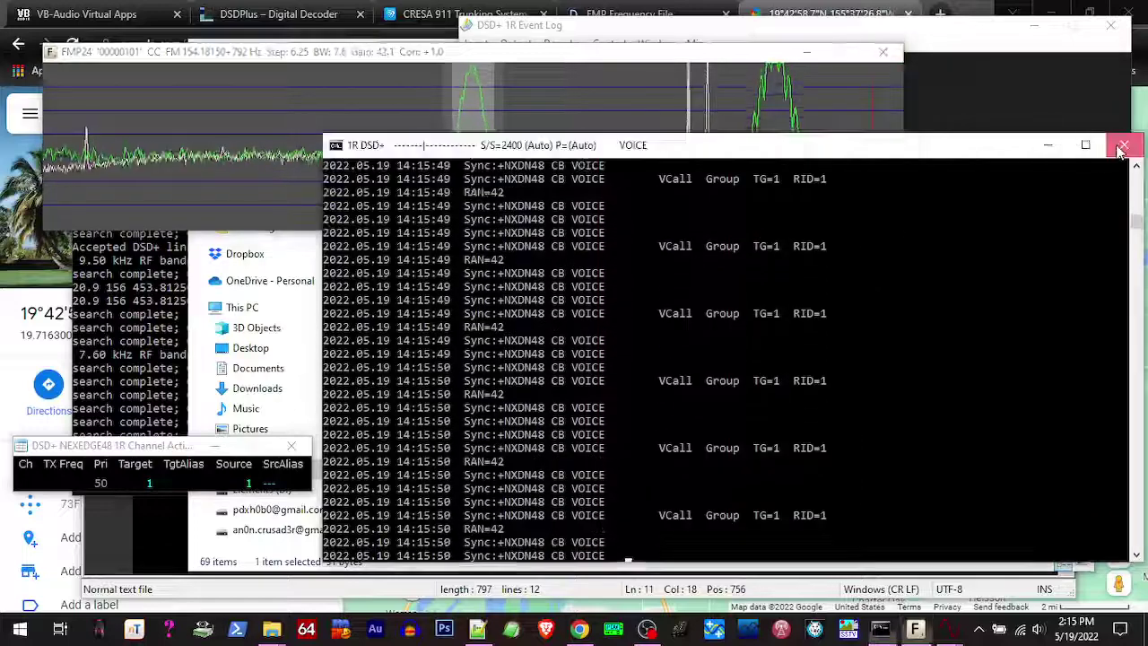
{"action": "left_click", "coordinate": [886, 56]}
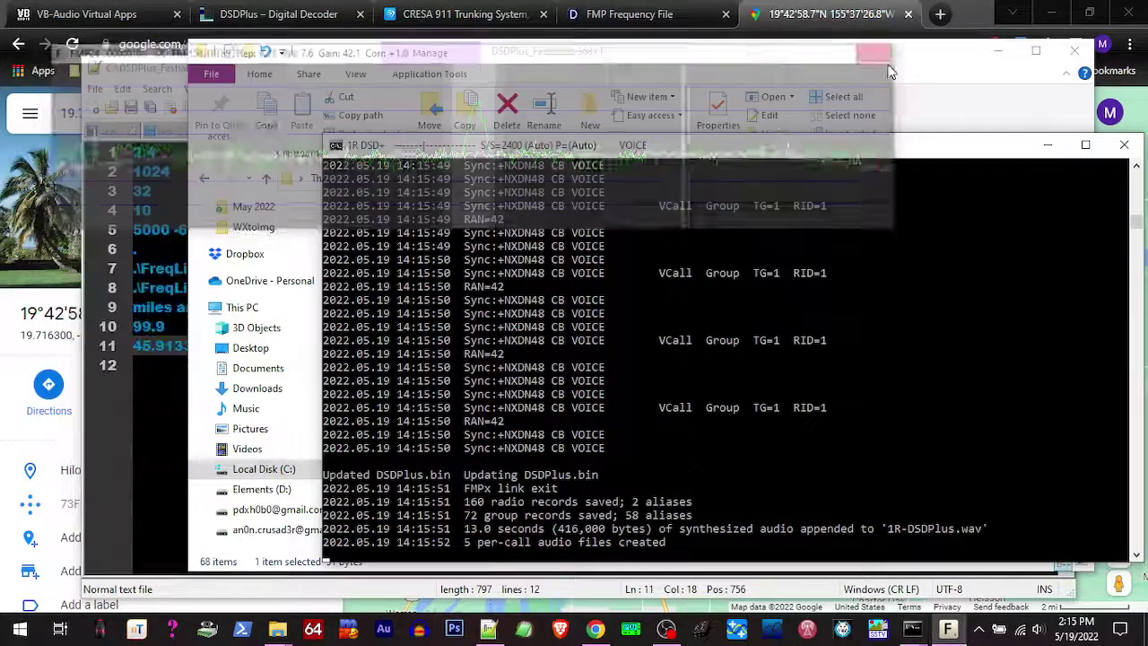
Step: Switch to the FMP Frequency File page in the browser, return to its county search form and review the data format notes
{"action": "left_click", "coordinate": [671, 16]}
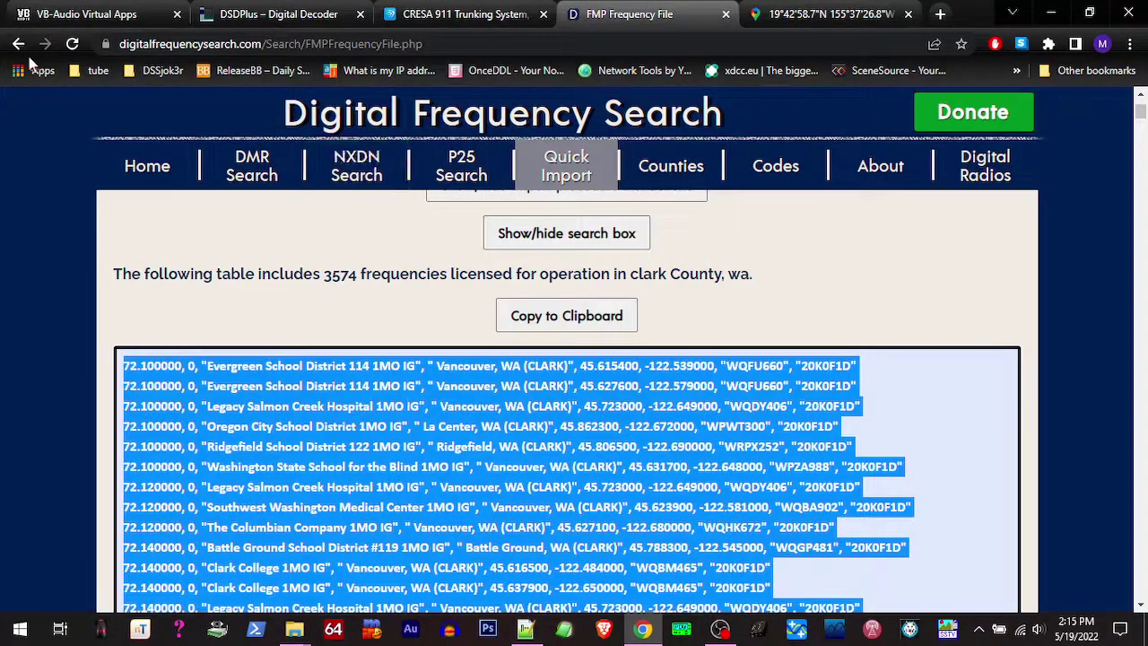
{"action": "key", "text": "alt+Left"}
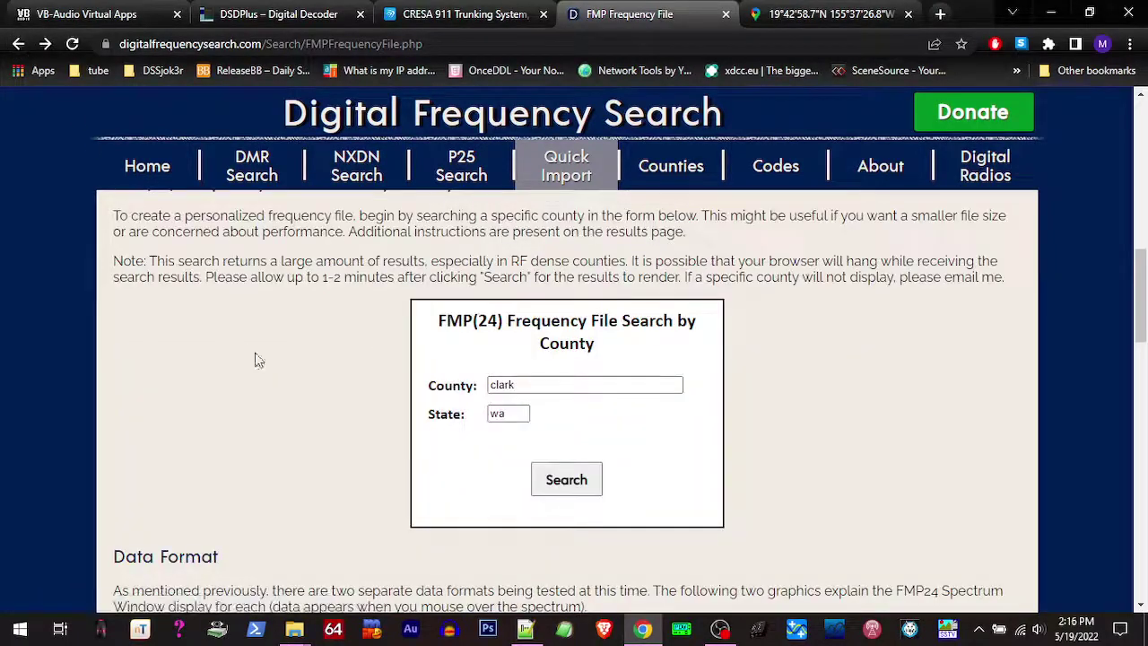
{"action": "scroll", "coordinate": [298, 392], "scroll_direction": "down", "scroll_amount": 6}
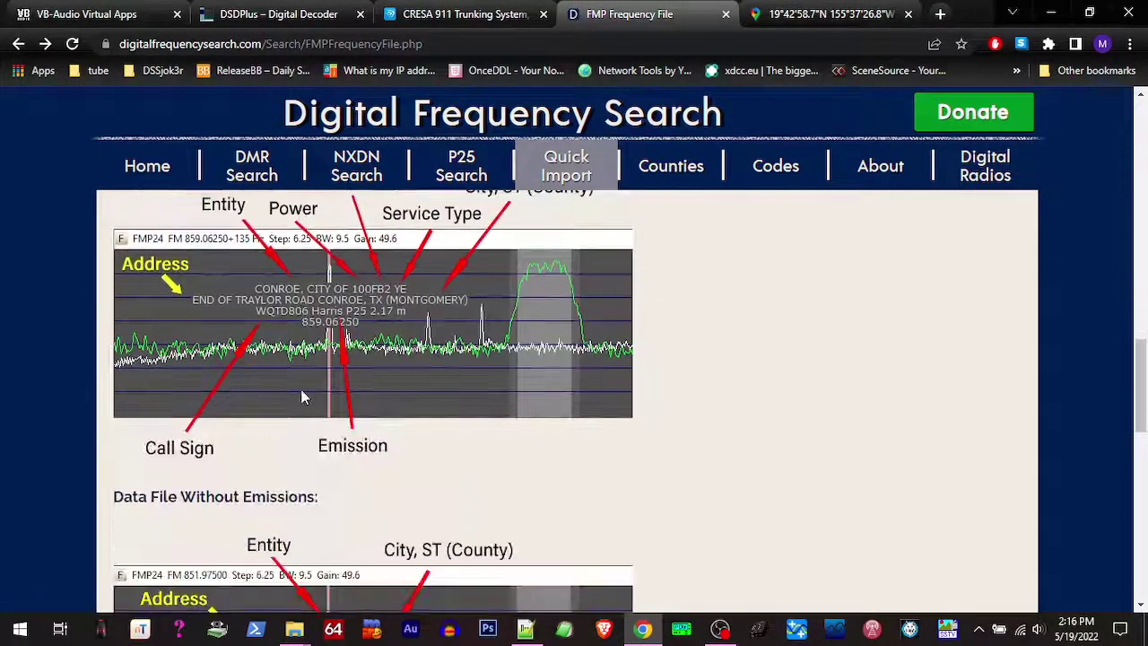
{"action": "scroll", "coordinate": [301, 393], "scroll_direction": "down", "scroll_amount": 10}
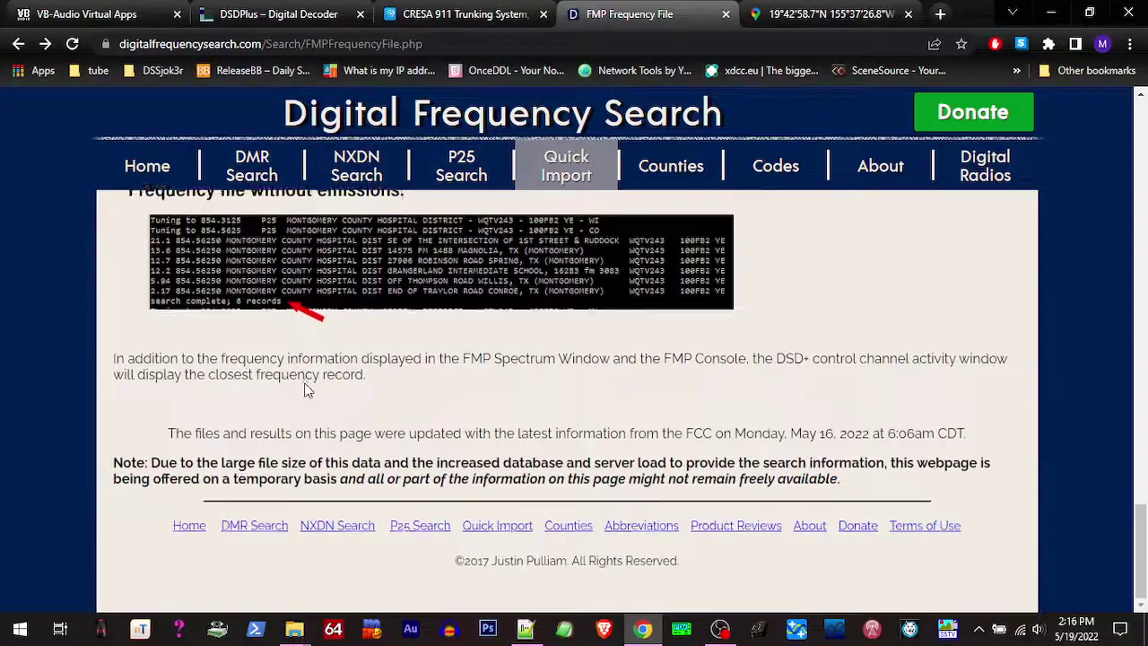
{"action": "scroll", "coordinate": [304, 388], "scroll_direction": "up", "scroll_amount": 12}
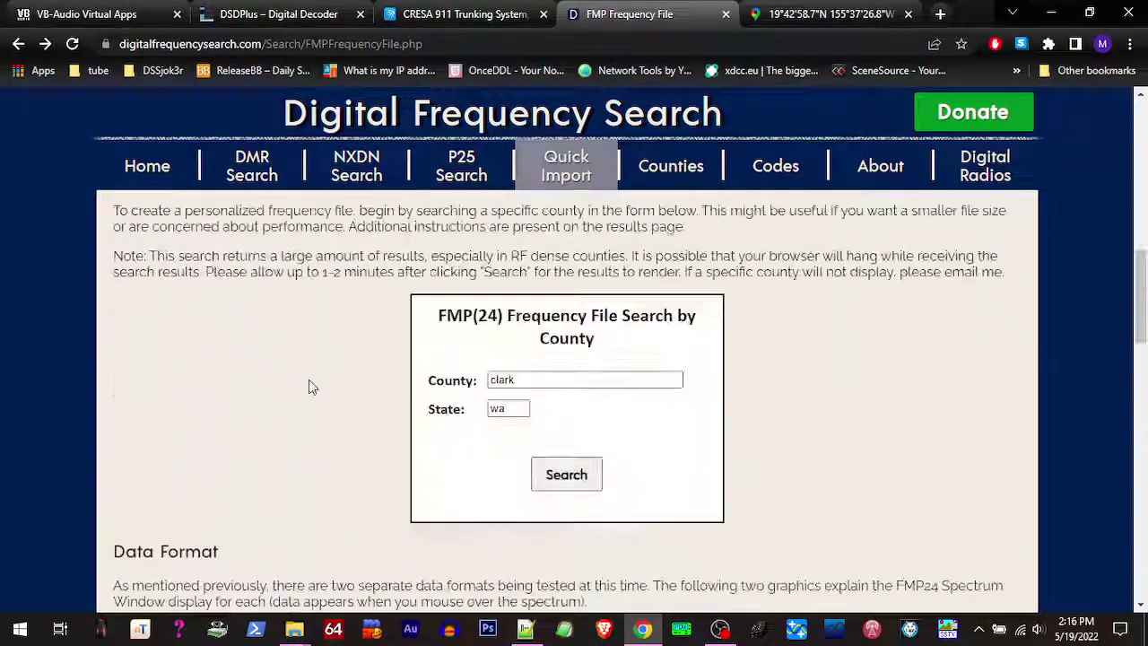